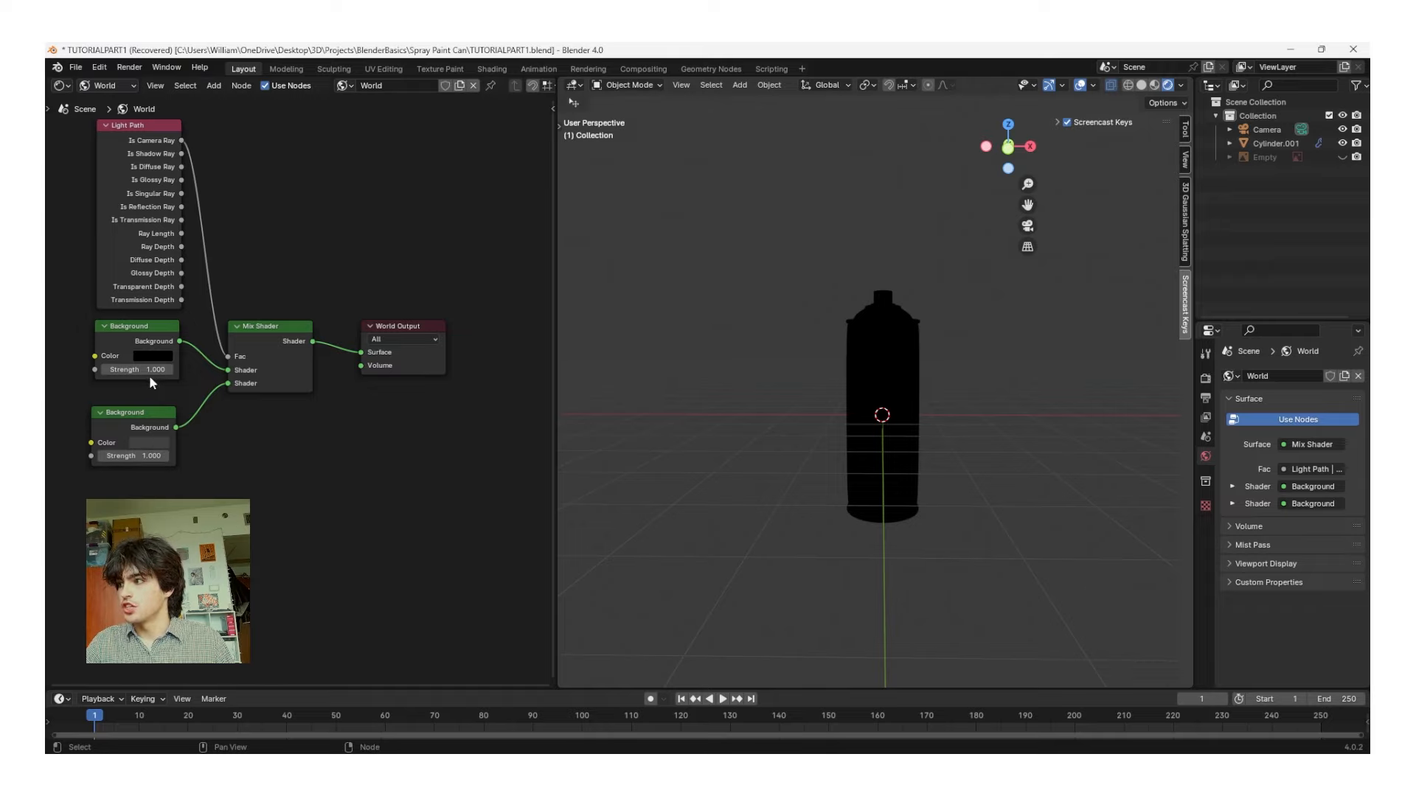
Step: Set the second Background node's colour to white and its strength to 2
left_click(157, 444)
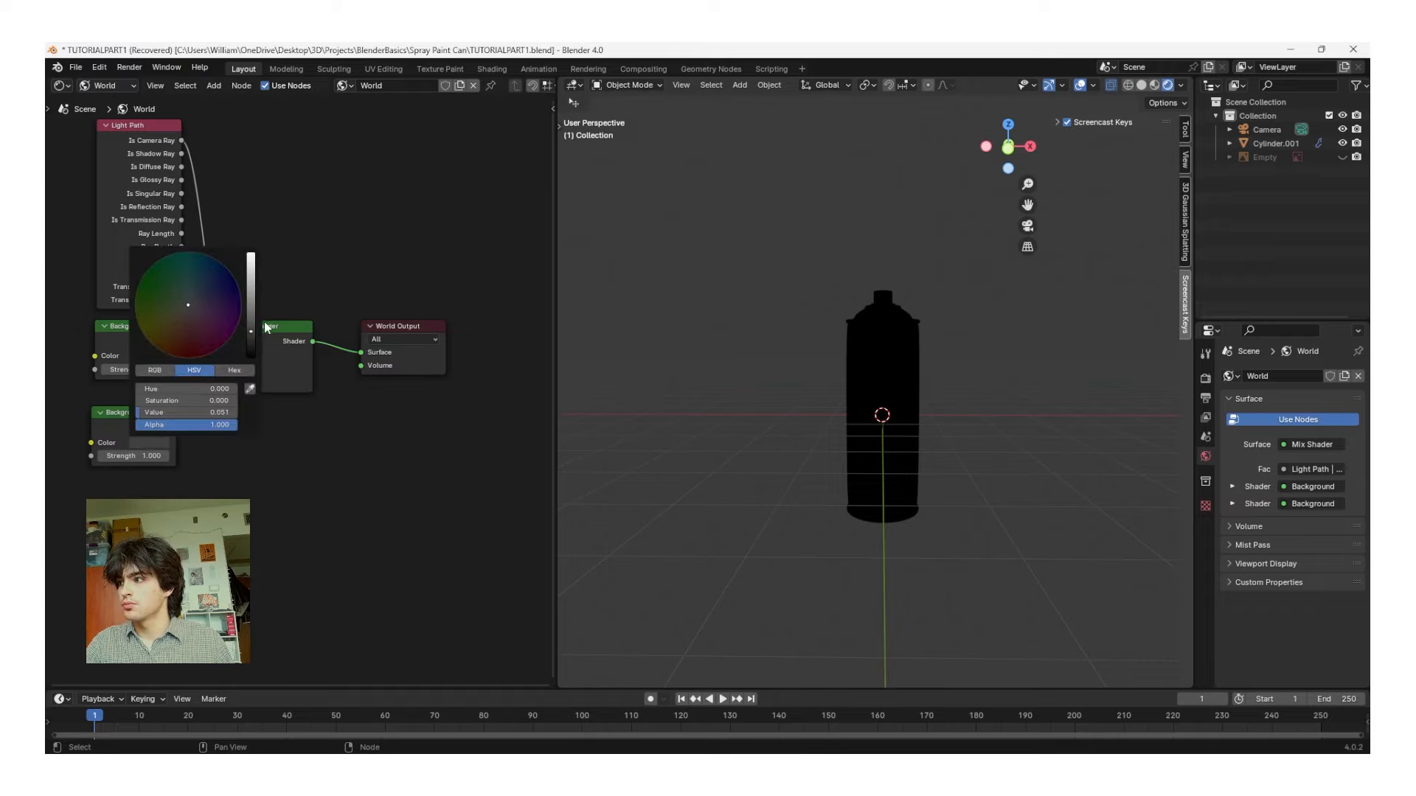
left_click_drag(177, 412, 236, 412)
left_click(145, 457)
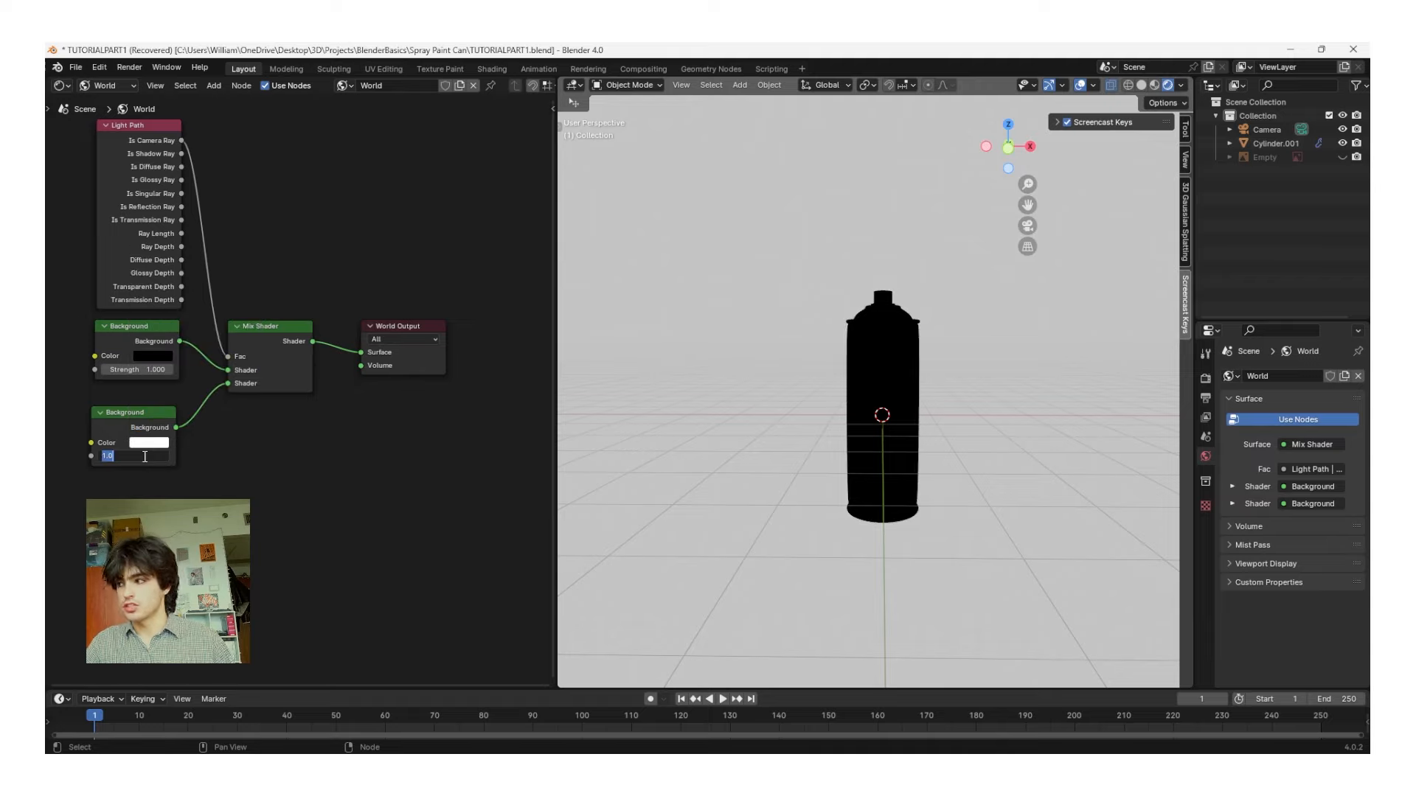
type("2")
key("Return")
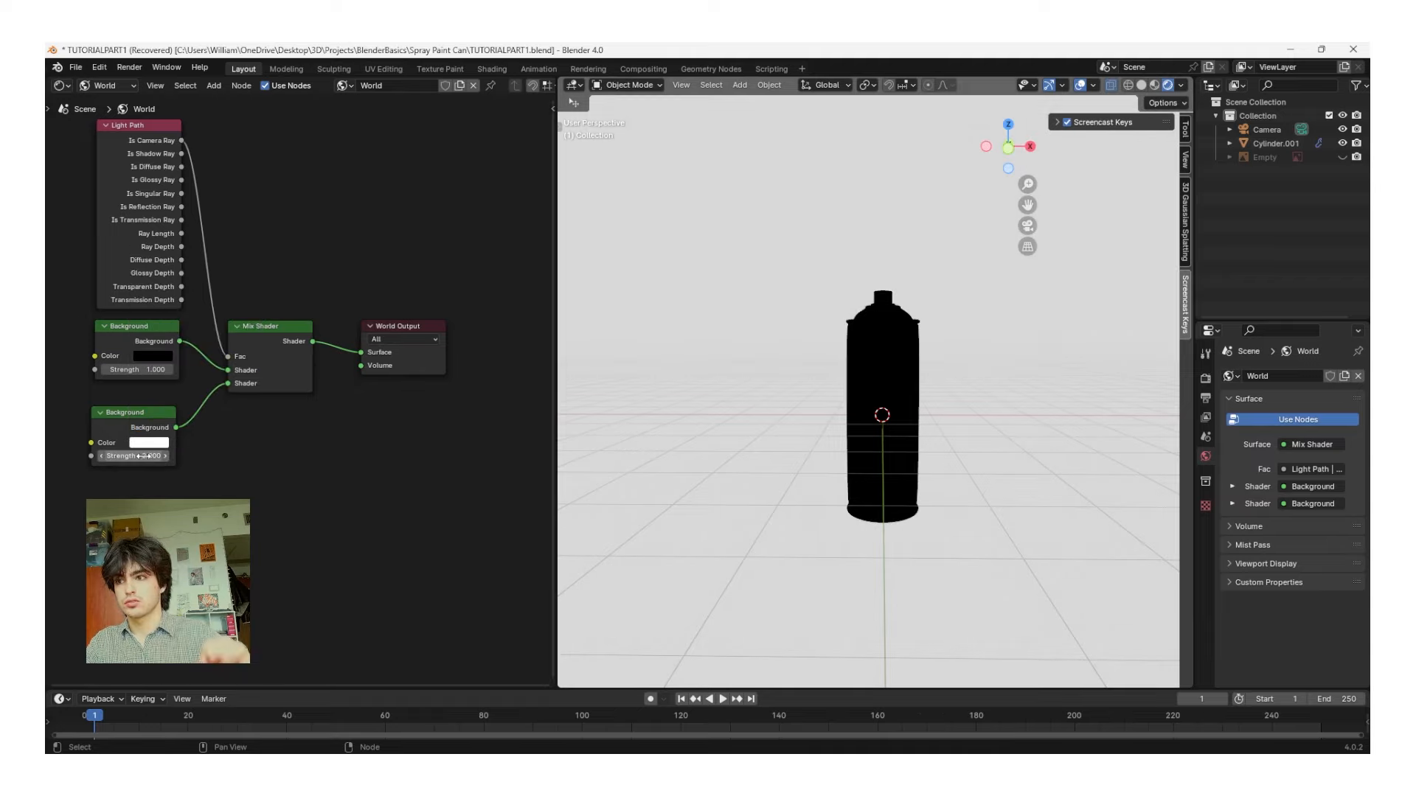
Step: Close the world shader editor area so the 3D viewport takes up its space
right_click(501, 85)
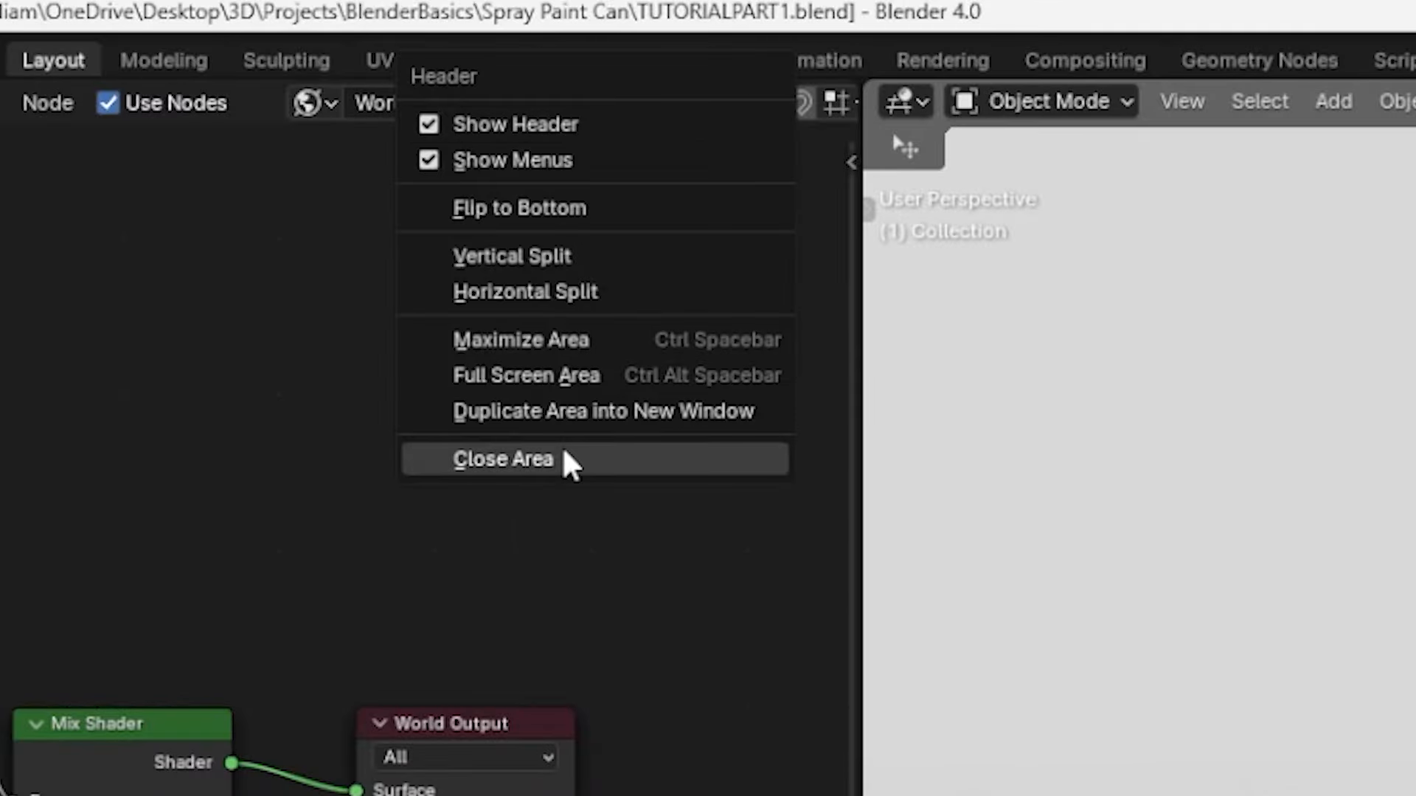
left_click(564, 451)
mouse_move(807, 451)
middle_mouse_down()
mouse_move(749, 340)
mouse_move(816, 338)
mouse_move(789, 364)
mouse_move(770, 442)
mouse_move(653, 405)
middle_mouse_up()
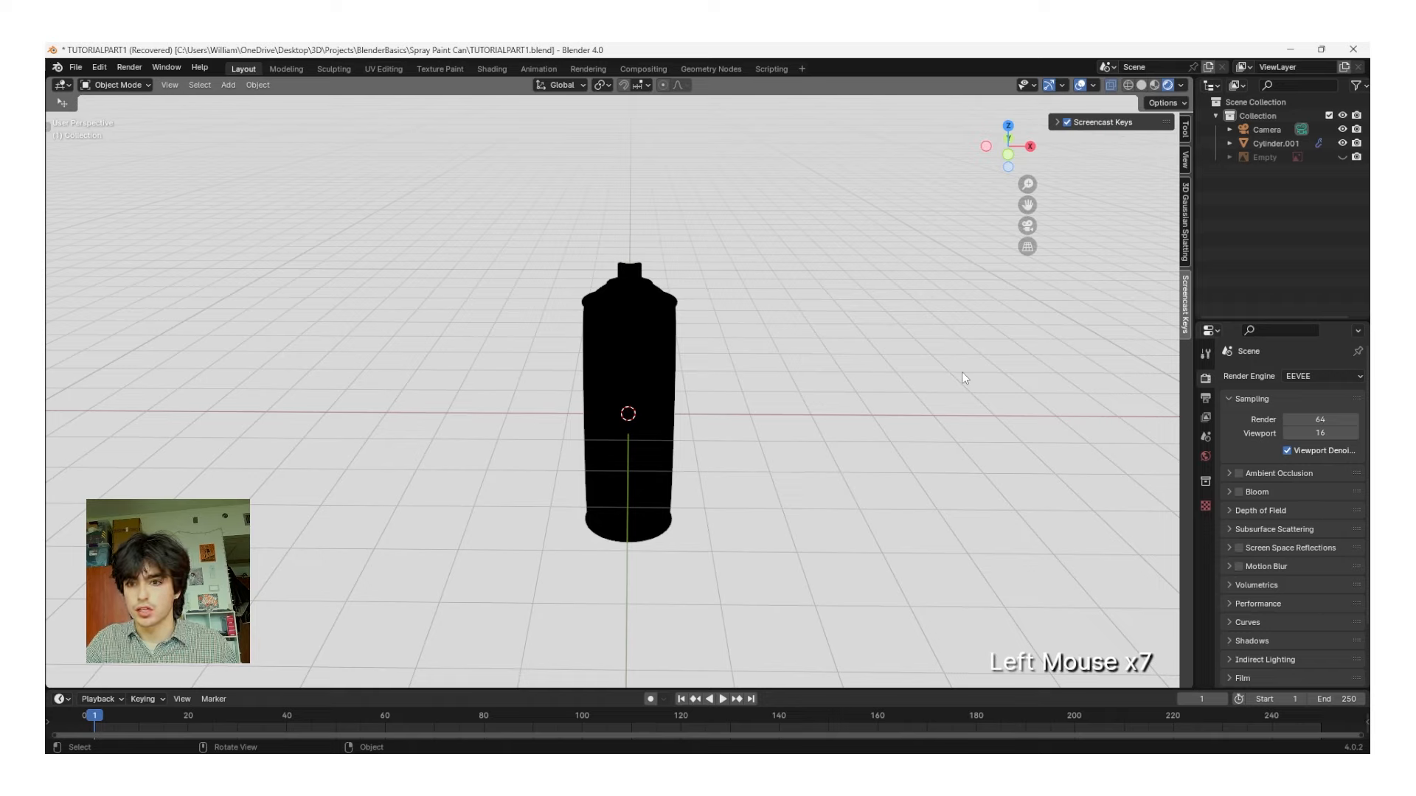
Step: Show the World surface properties and expand the settings of both Background shaders
left_click(1206, 457)
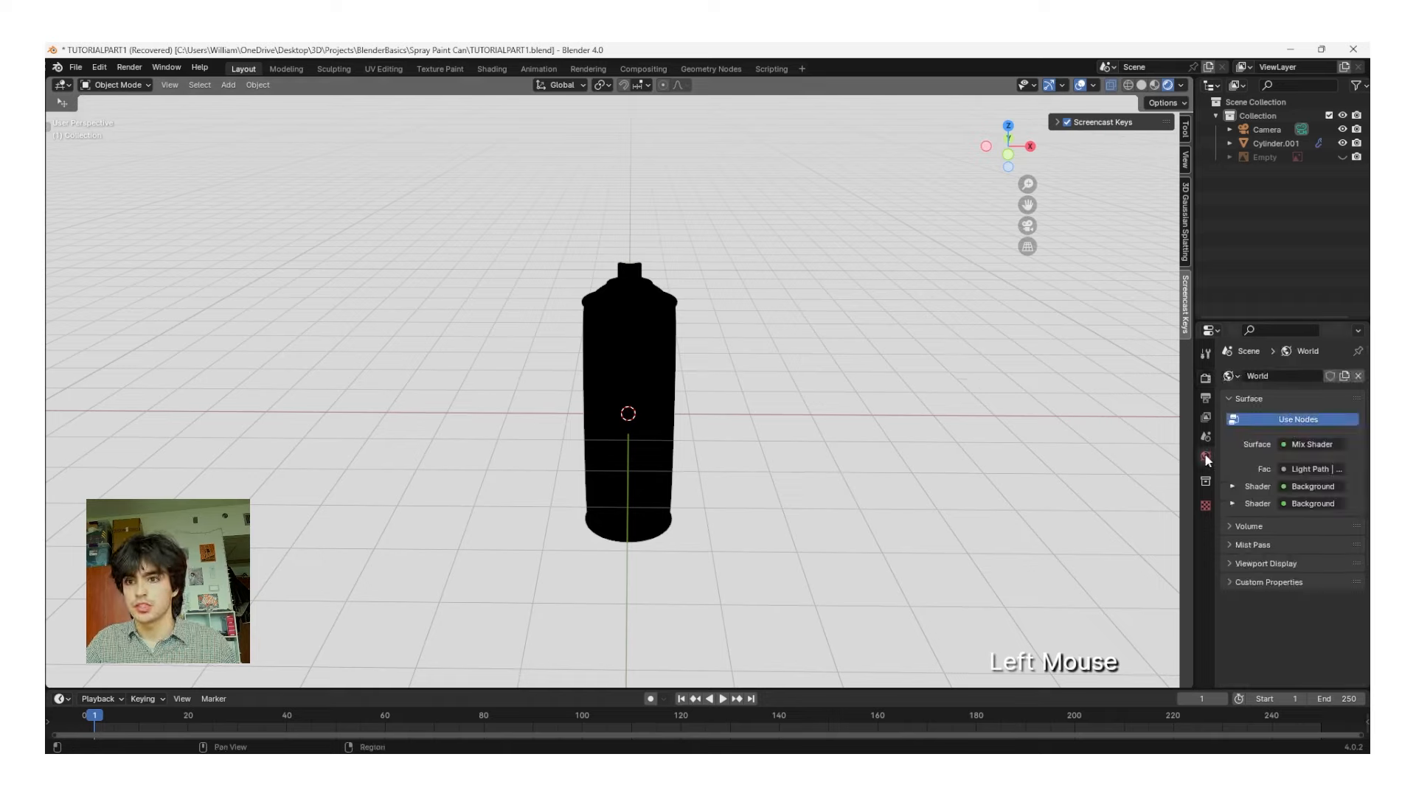
left_click(1232, 487)
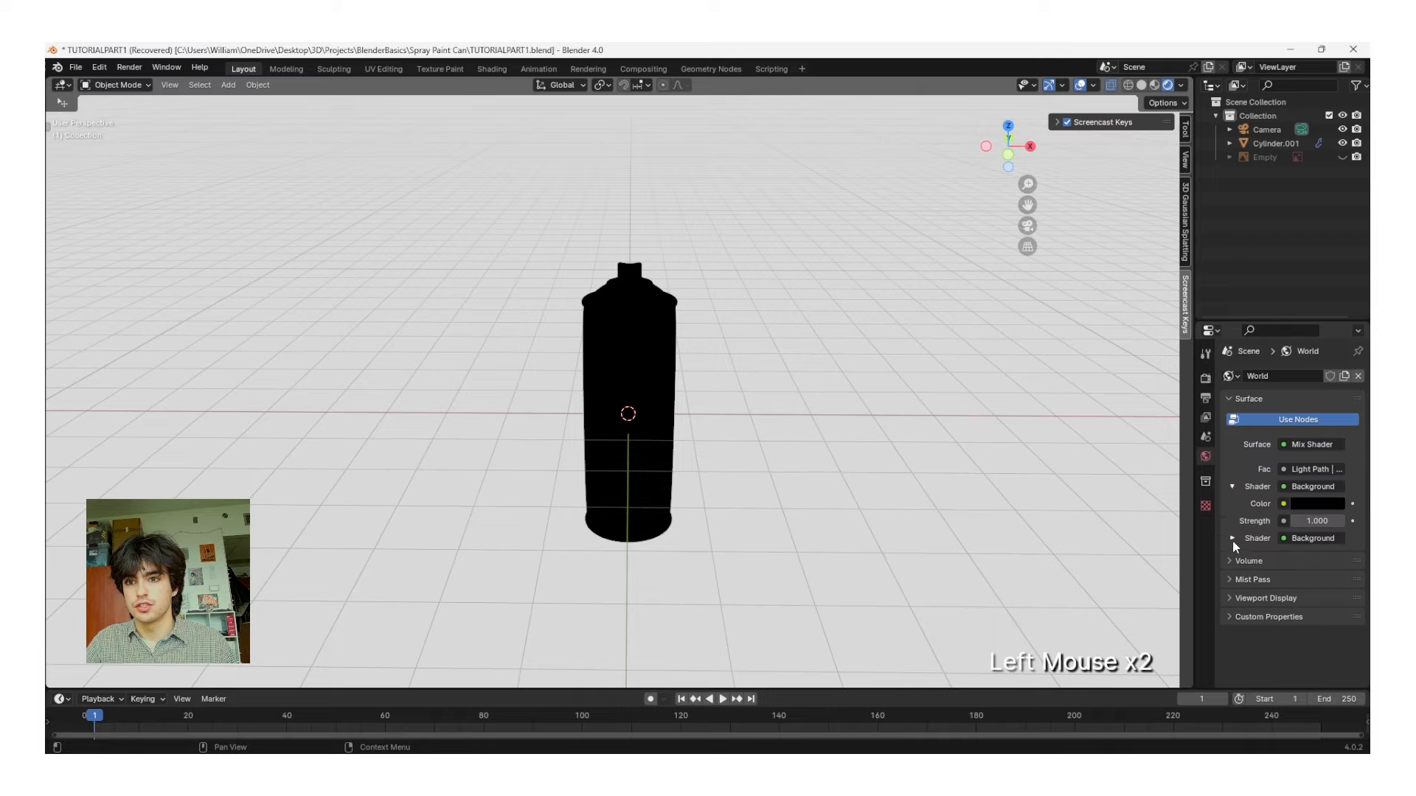
left_click(1232, 538)
left_click(1317, 555)
left_click_drag(1256, 407, 1253, 458)
key("ctrl+z")
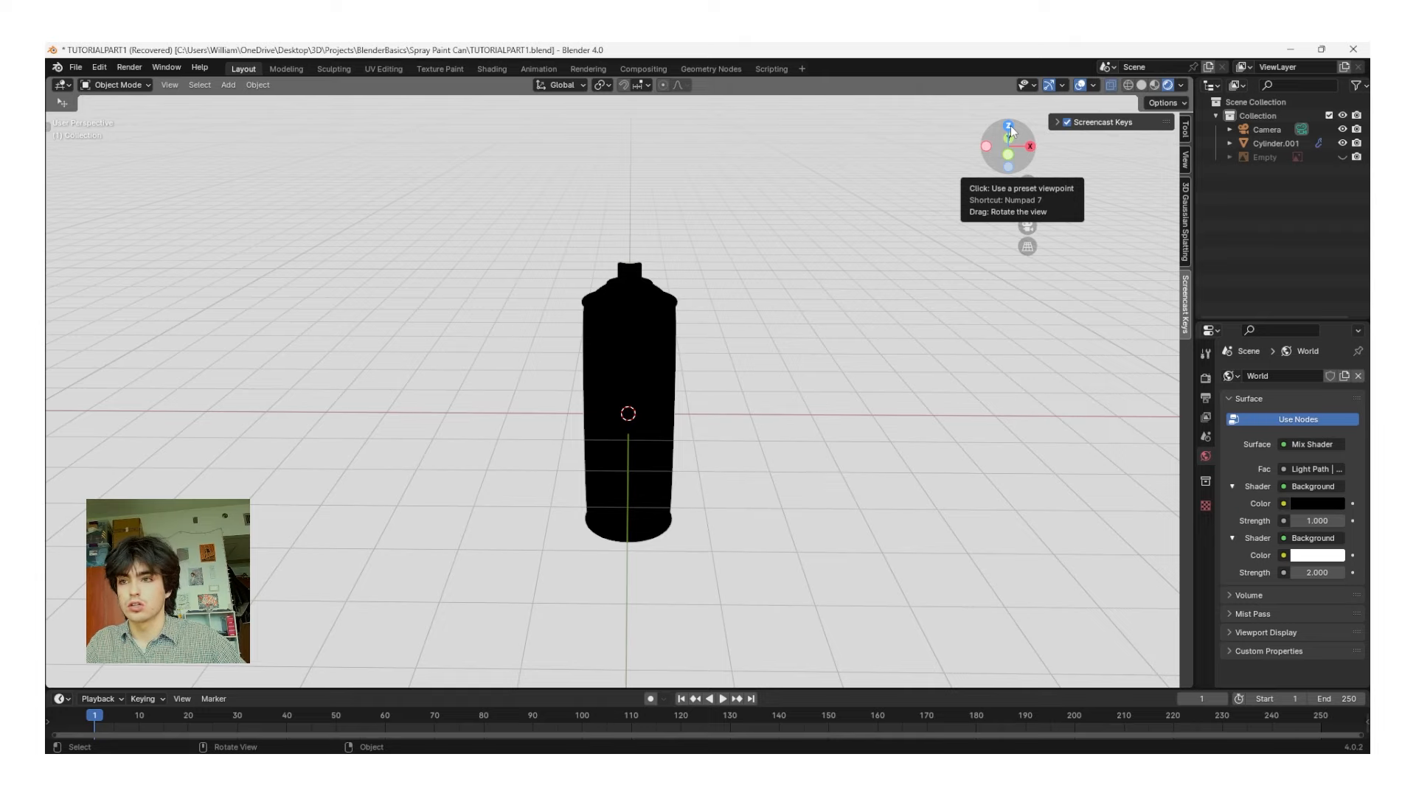
Step: Add a point light at the scene origin while viewing the spray can from the top
key("KP_7")
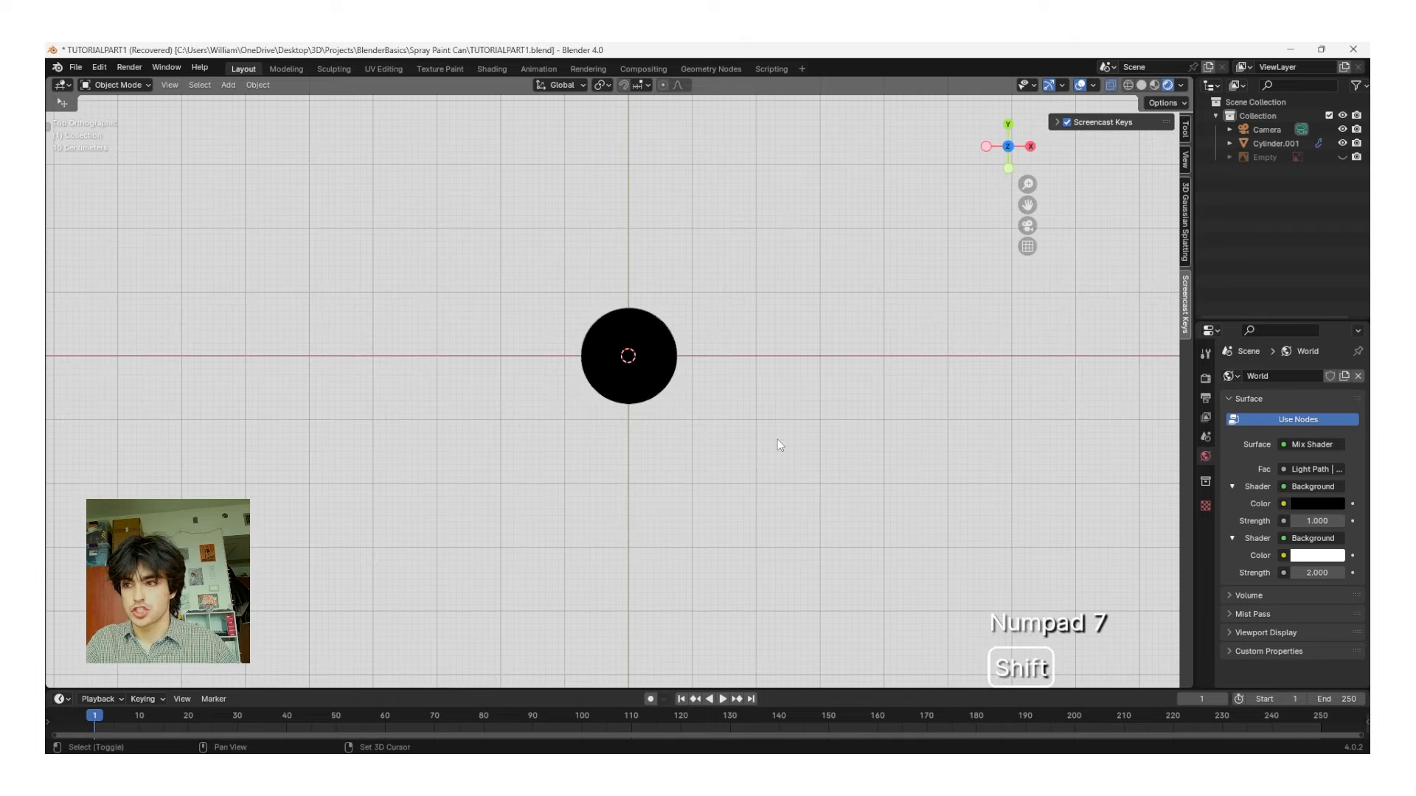
mouse_move(777, 439)
middle_mouse_down("shift")
mouse_move(805, 383)
mouse_move(728, 420)
mouse_move(799, 414)
mouse_move(785, 411)
mouse_move(789, 424)
middle_mouse_up("shift")
scroll(789, 428, "down", 1)
scroll(789, 432, "down", 1)
scroll(695, 237, "up", 3)
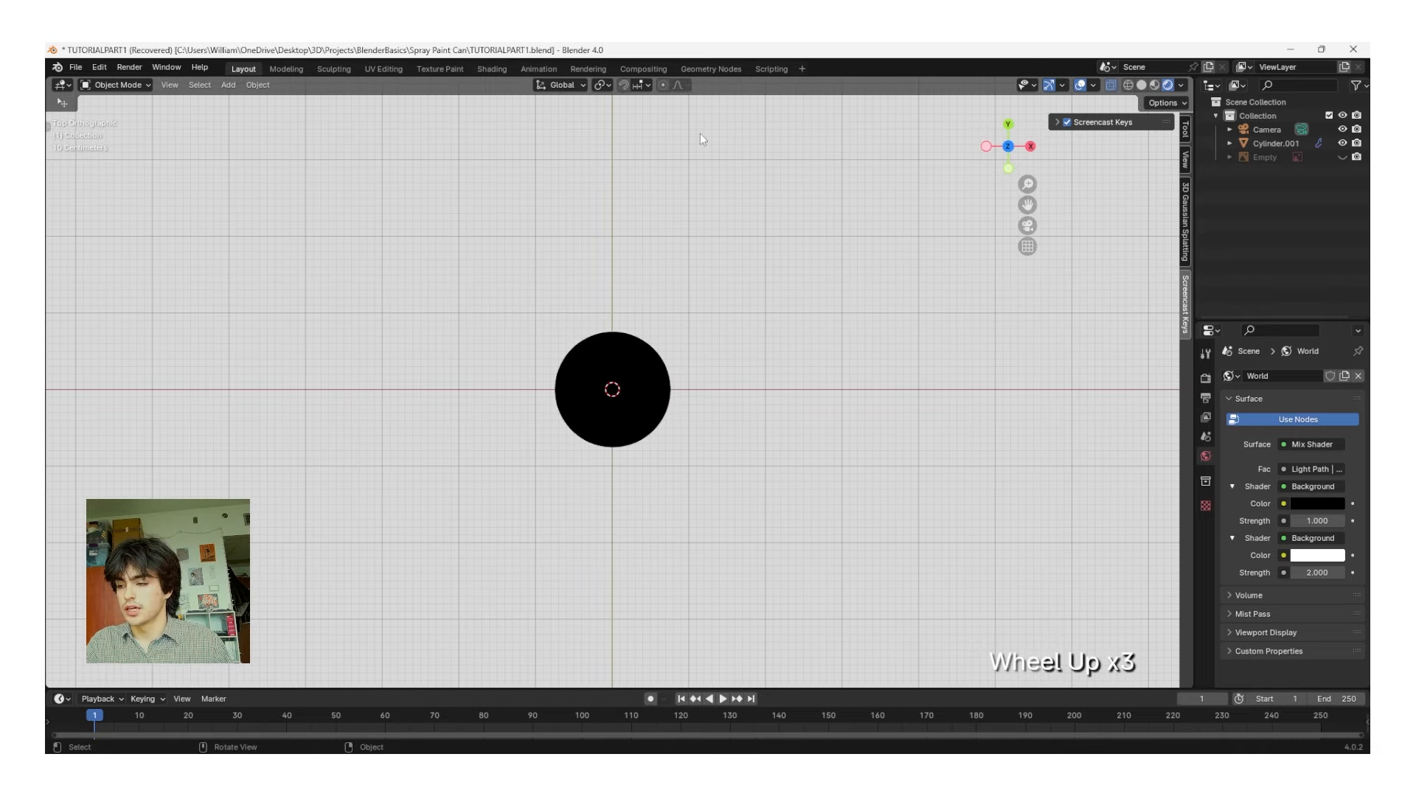
key("shift+a")
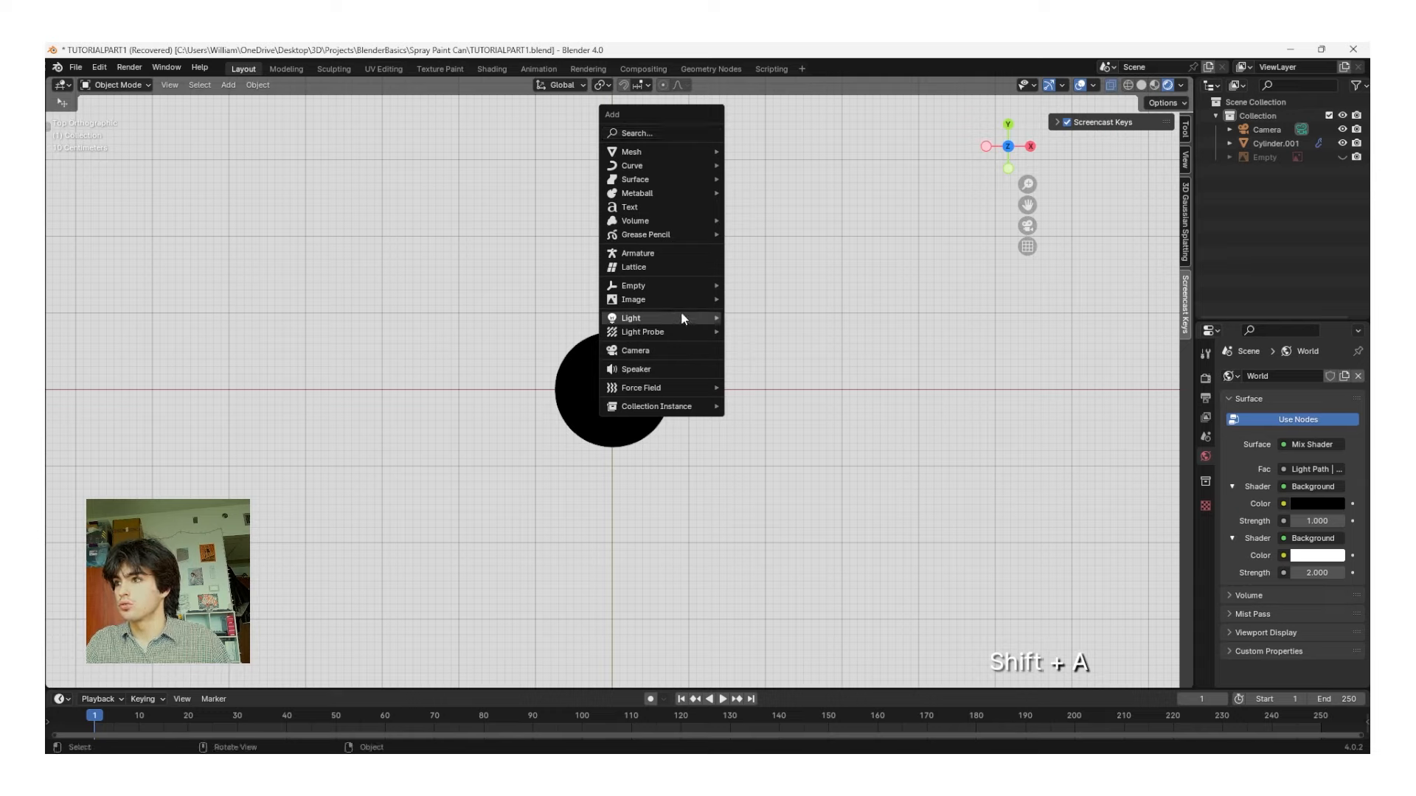
mouse_move(682, 318)
left_click(764, 315)
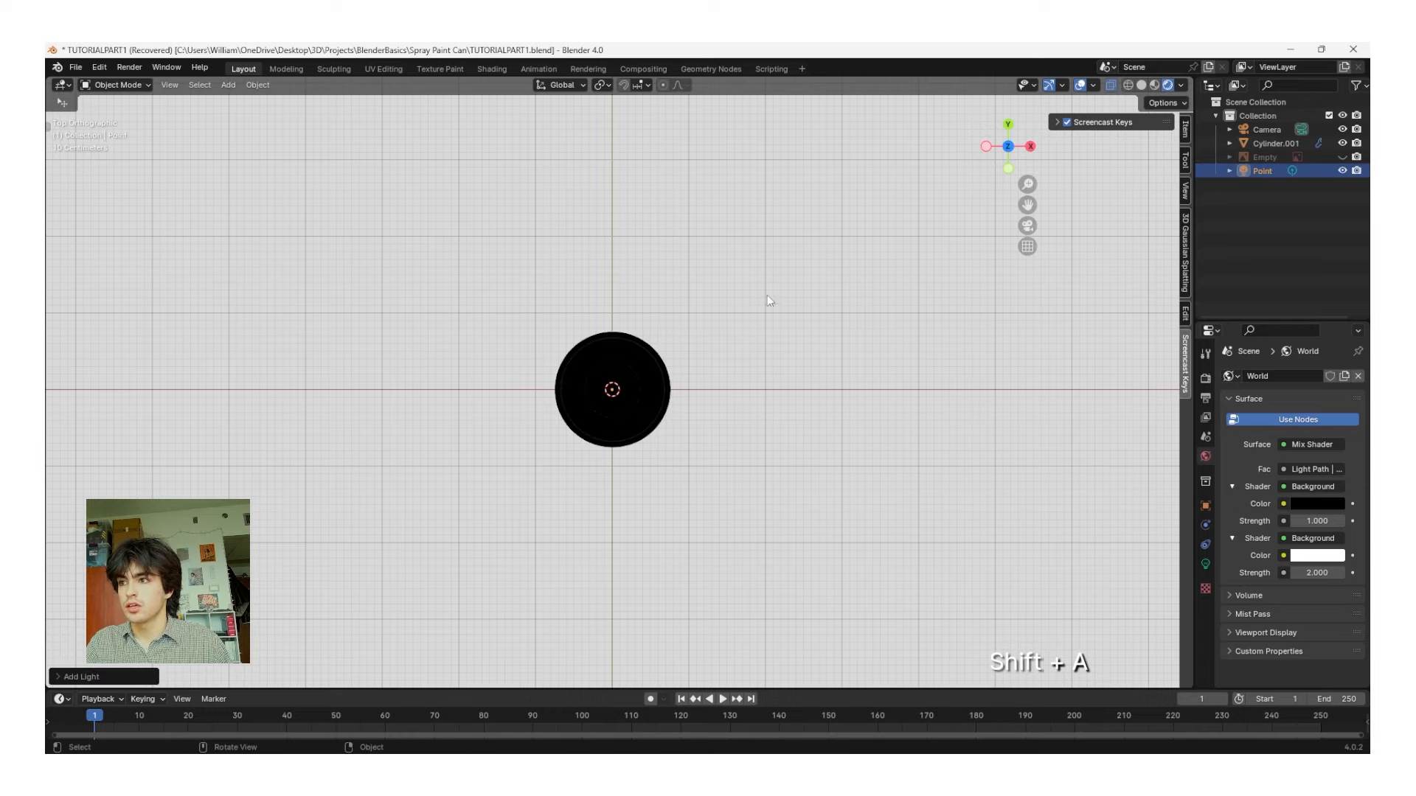
Step: Move the point light within the horizontal plane by about -2 m in X and -2 m in Y
key("g")
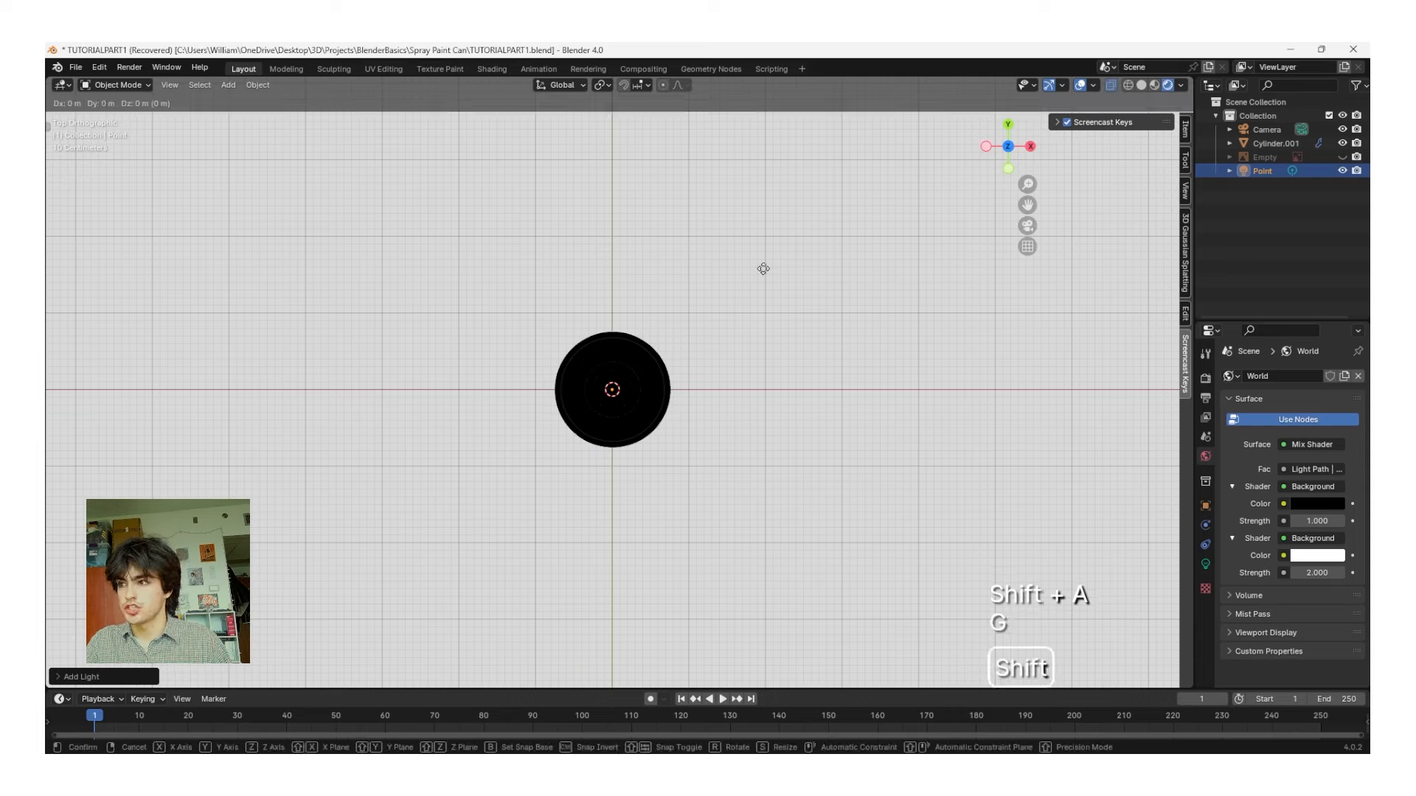
key("shift+z")
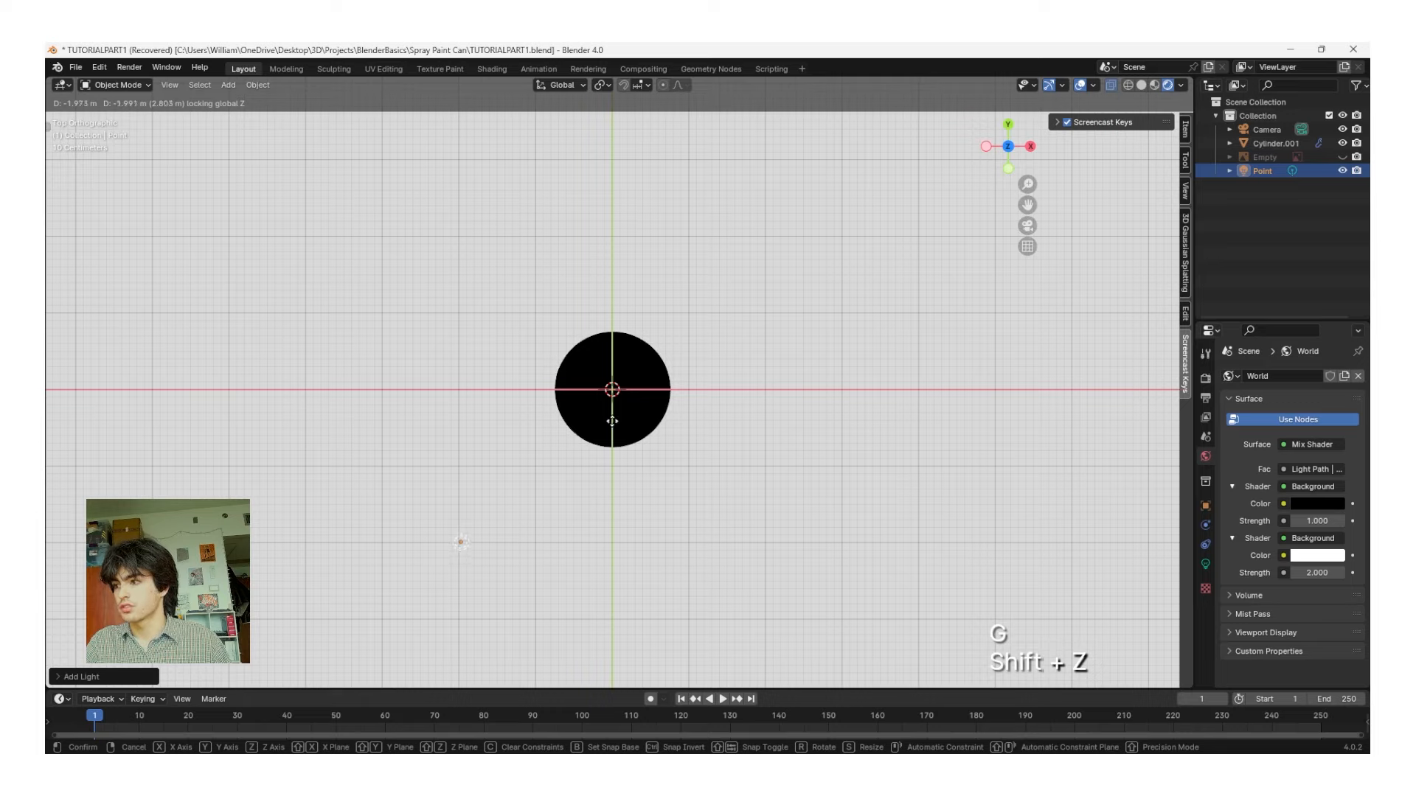
left_click(612, 422)
left_click(836, 472)
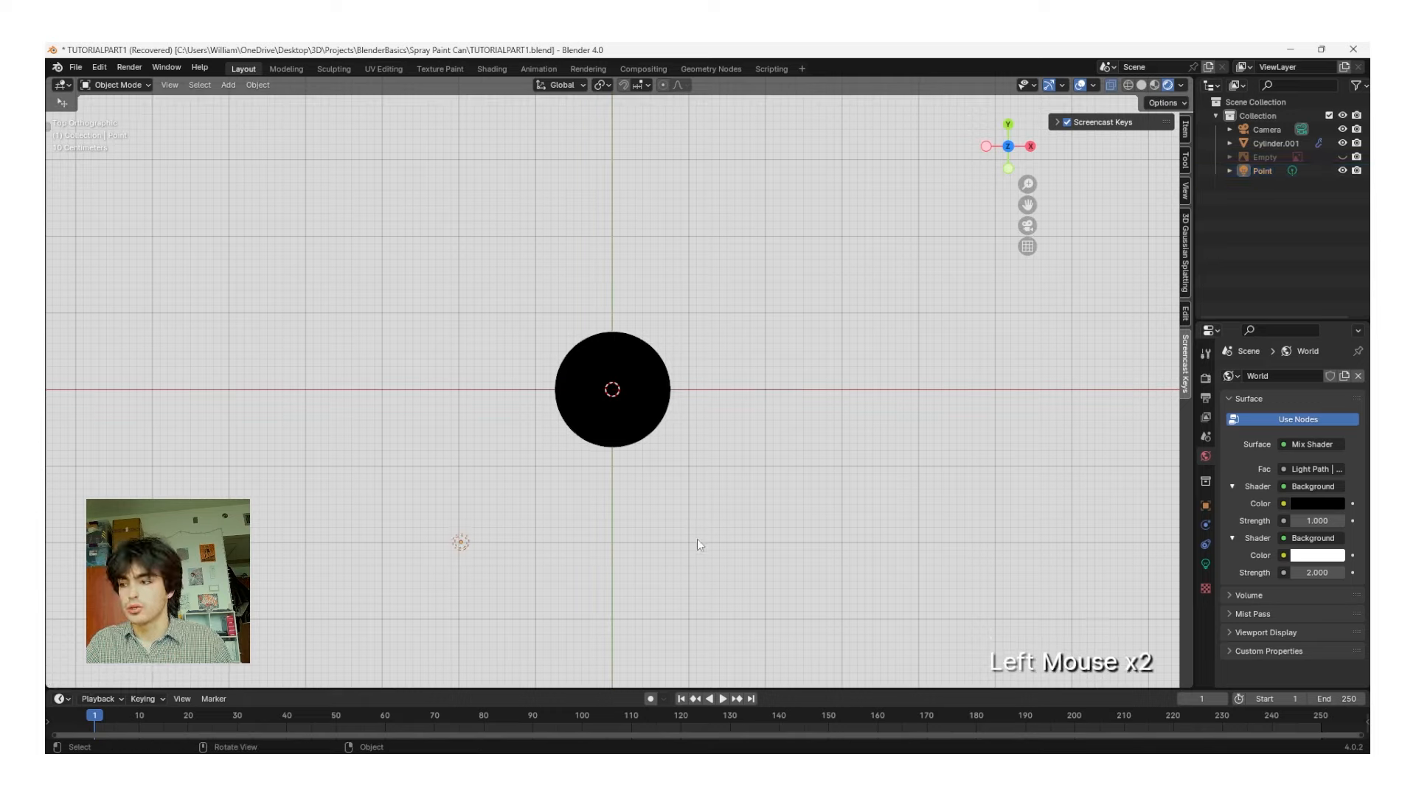
Step: Set the point light's power to 500 W
left_click(461, 543)
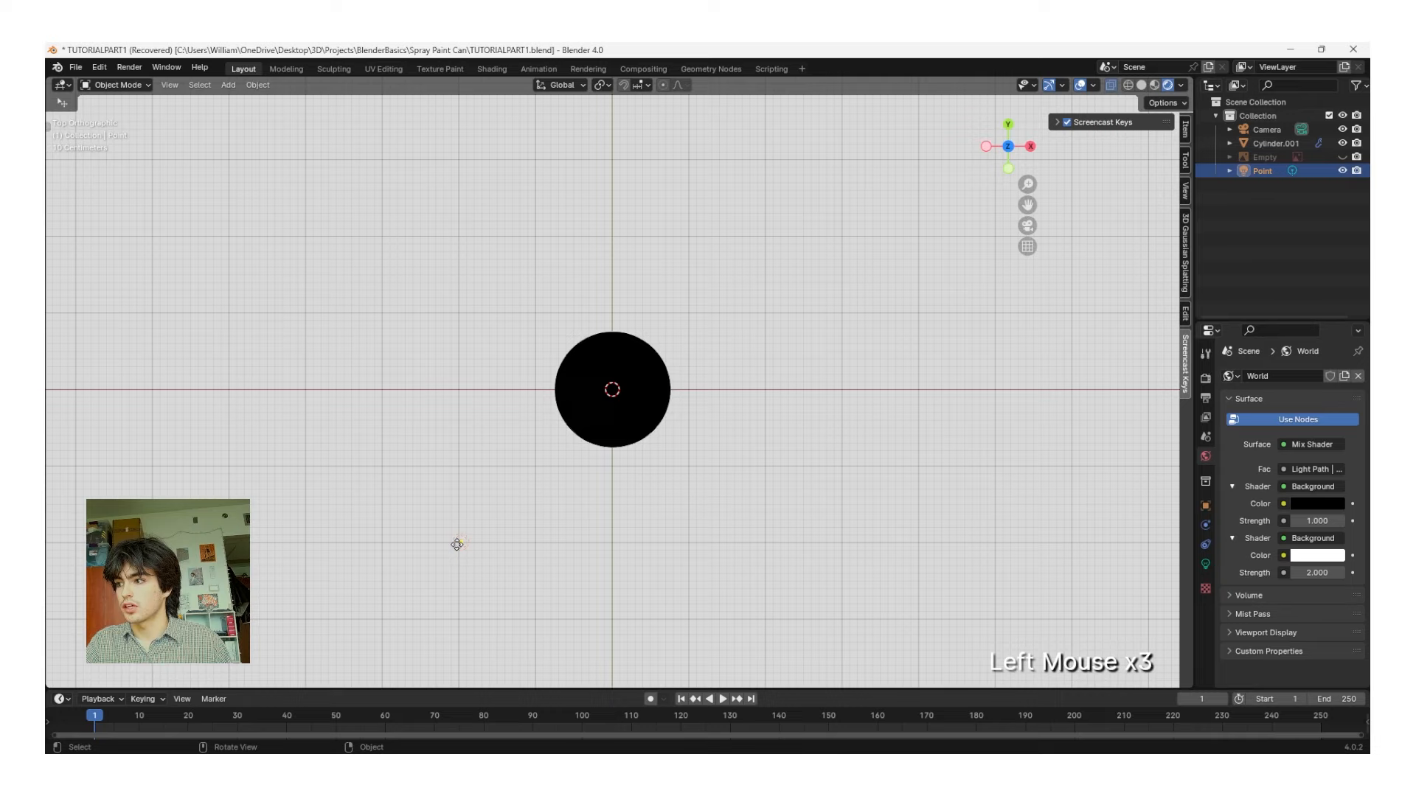
left_click(1207, 563)
left_click(1307, 469)
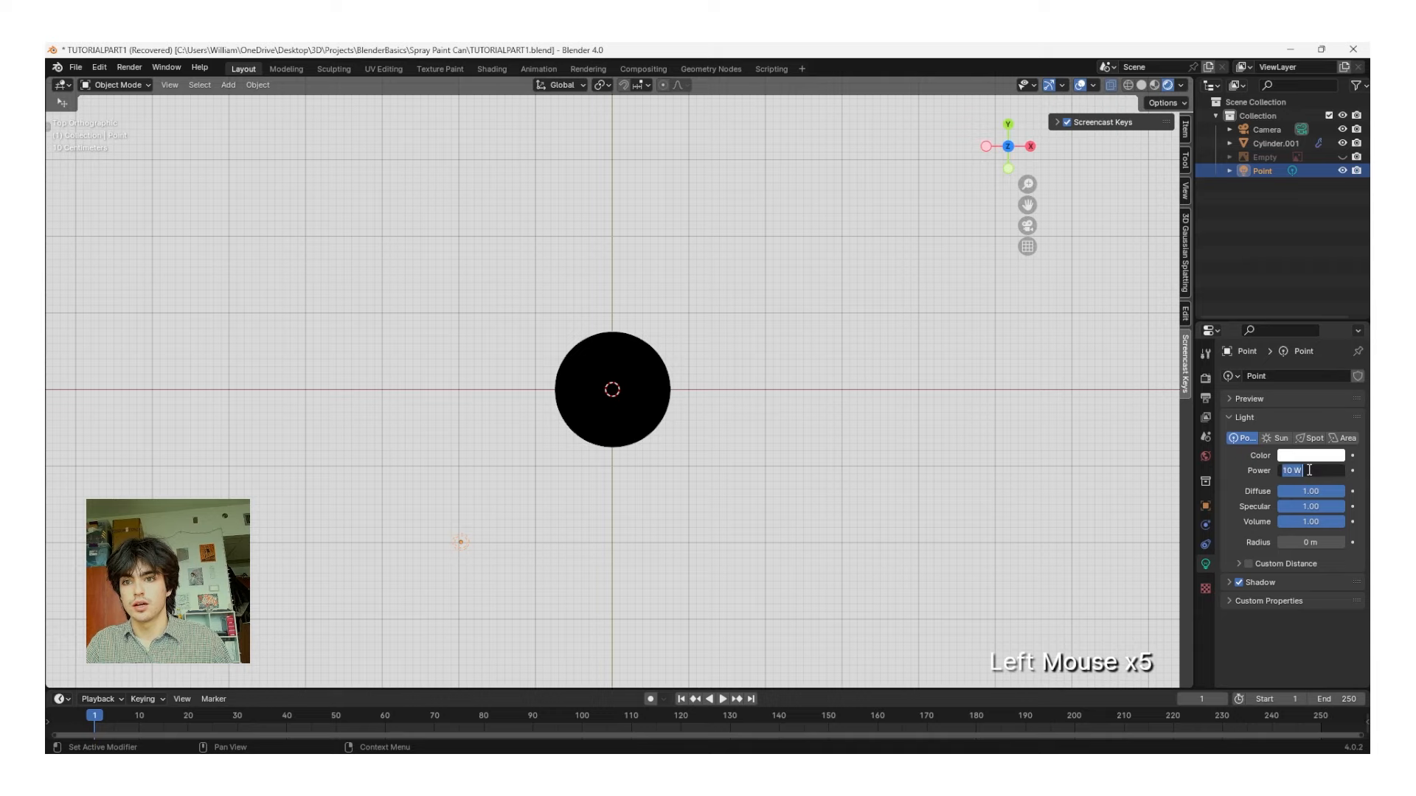
type("500")
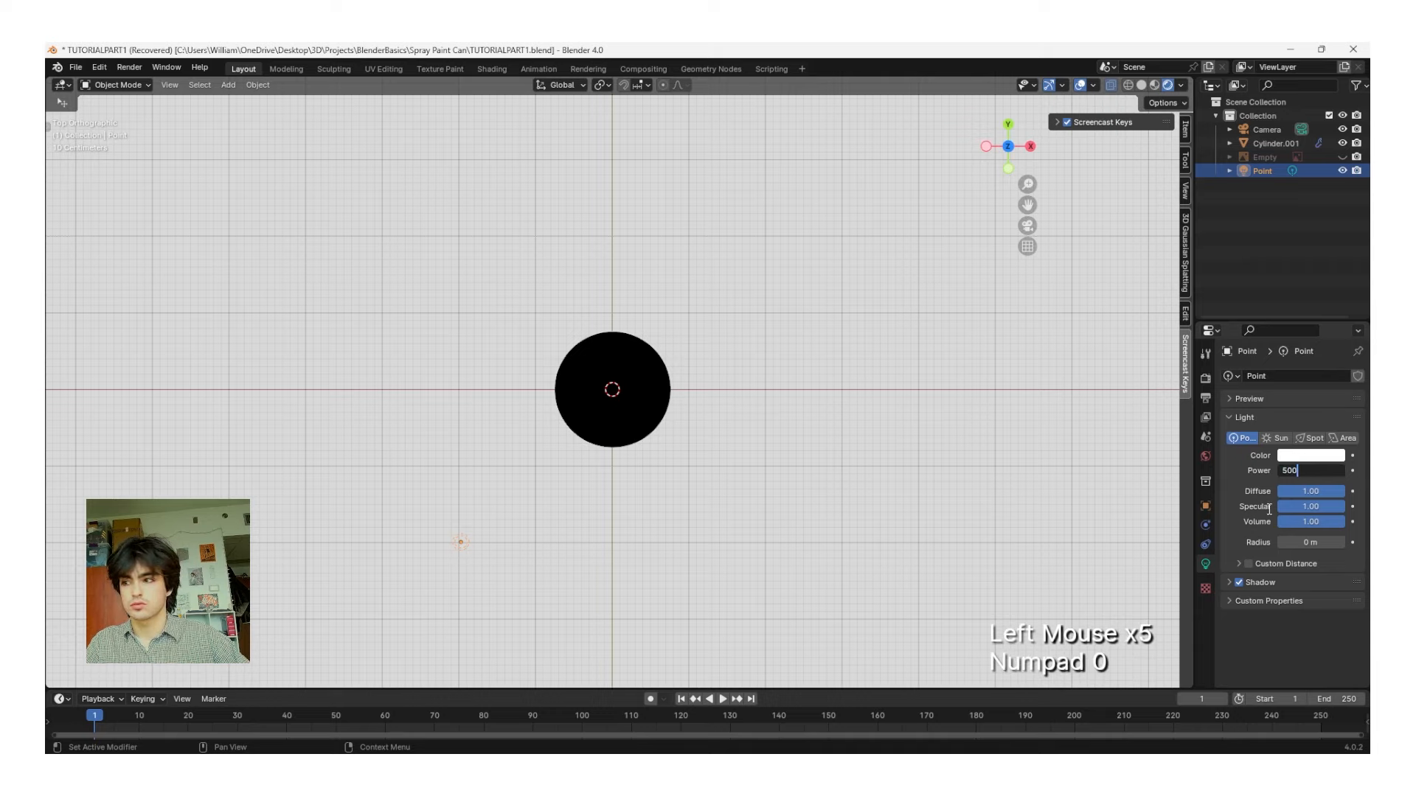
left_click(1268, 509)
middle_click_drag(649, 354, 643, 435)
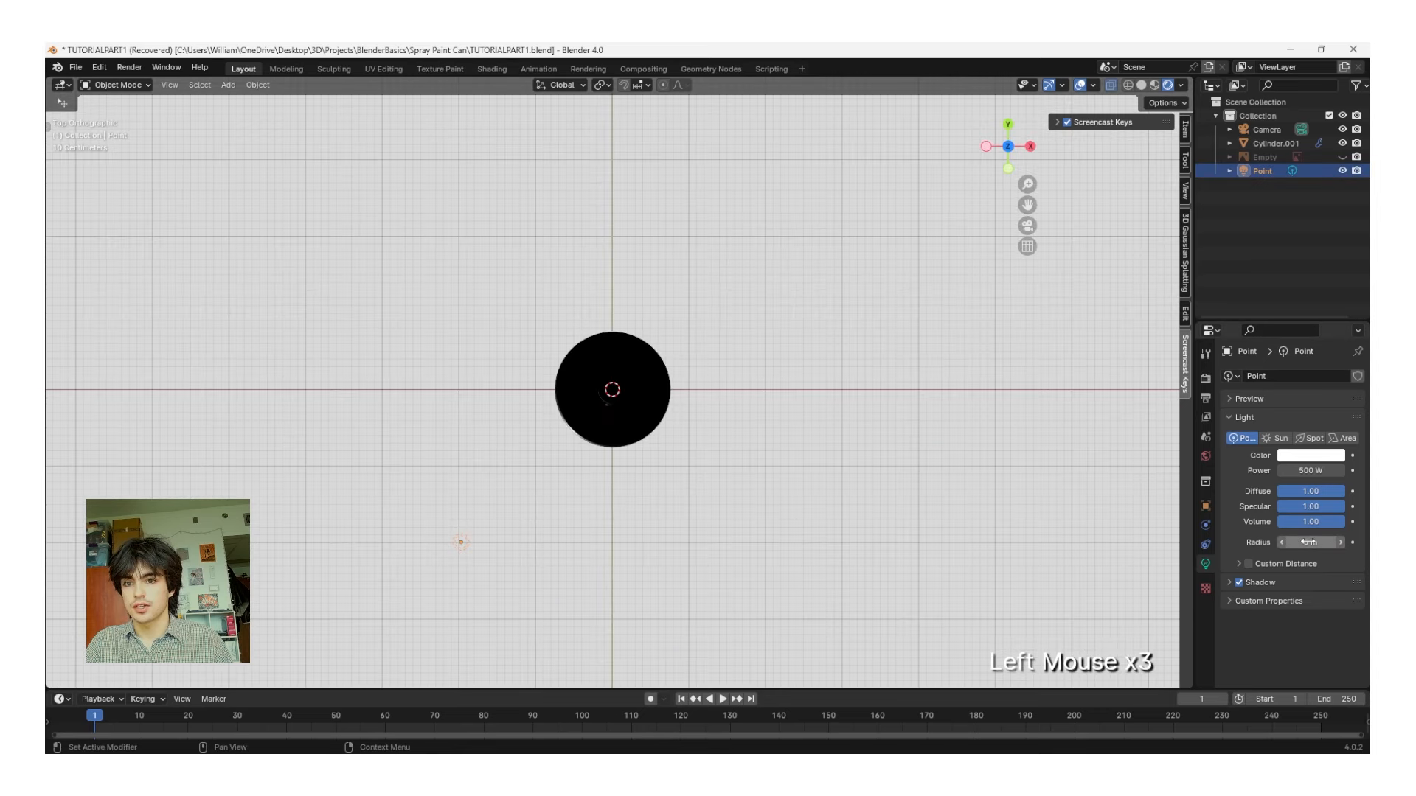
Step: Set the point light's radius to 2 m and keep the light selected
left_click(1307, 542)
type("2")
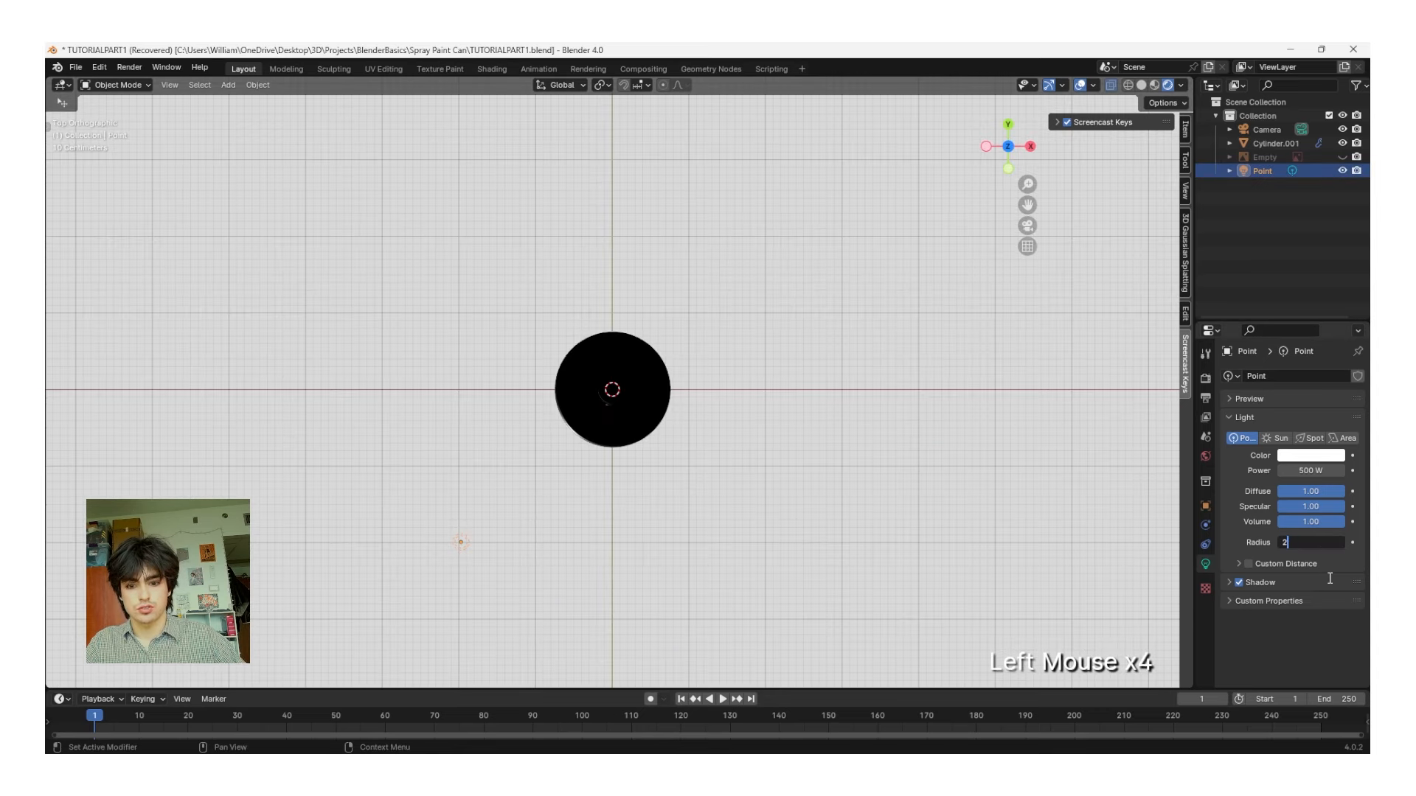
key("Return")
left_click(728, 581)
key("ctrl+z")
Step: Move the 500 W light diagonally farther from the can, to about -3 m in X and -3 m in Y
middle_click_drag(670, 491, 682, 474, "shift")
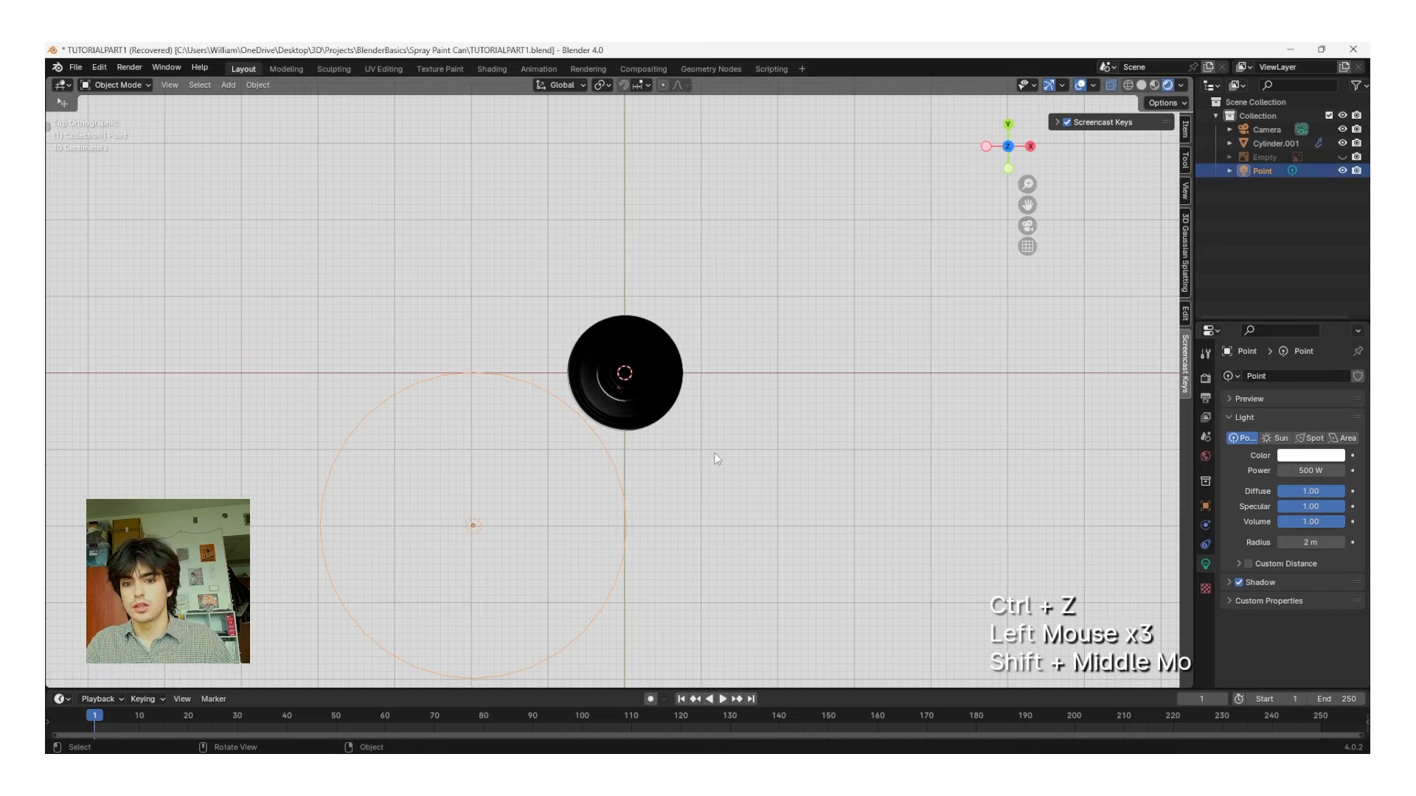
key("g")
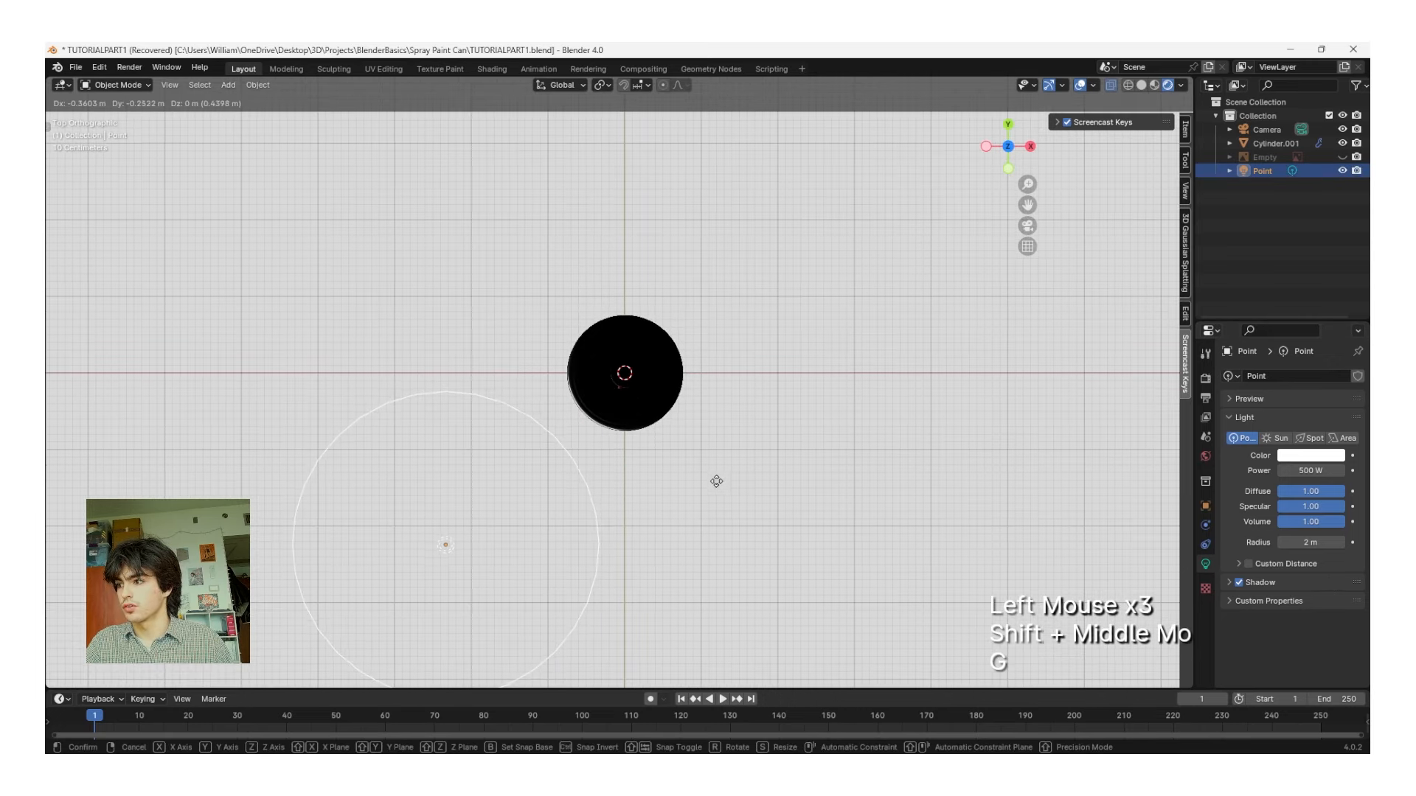
left_click(666, 540)
left_click(707, 537)
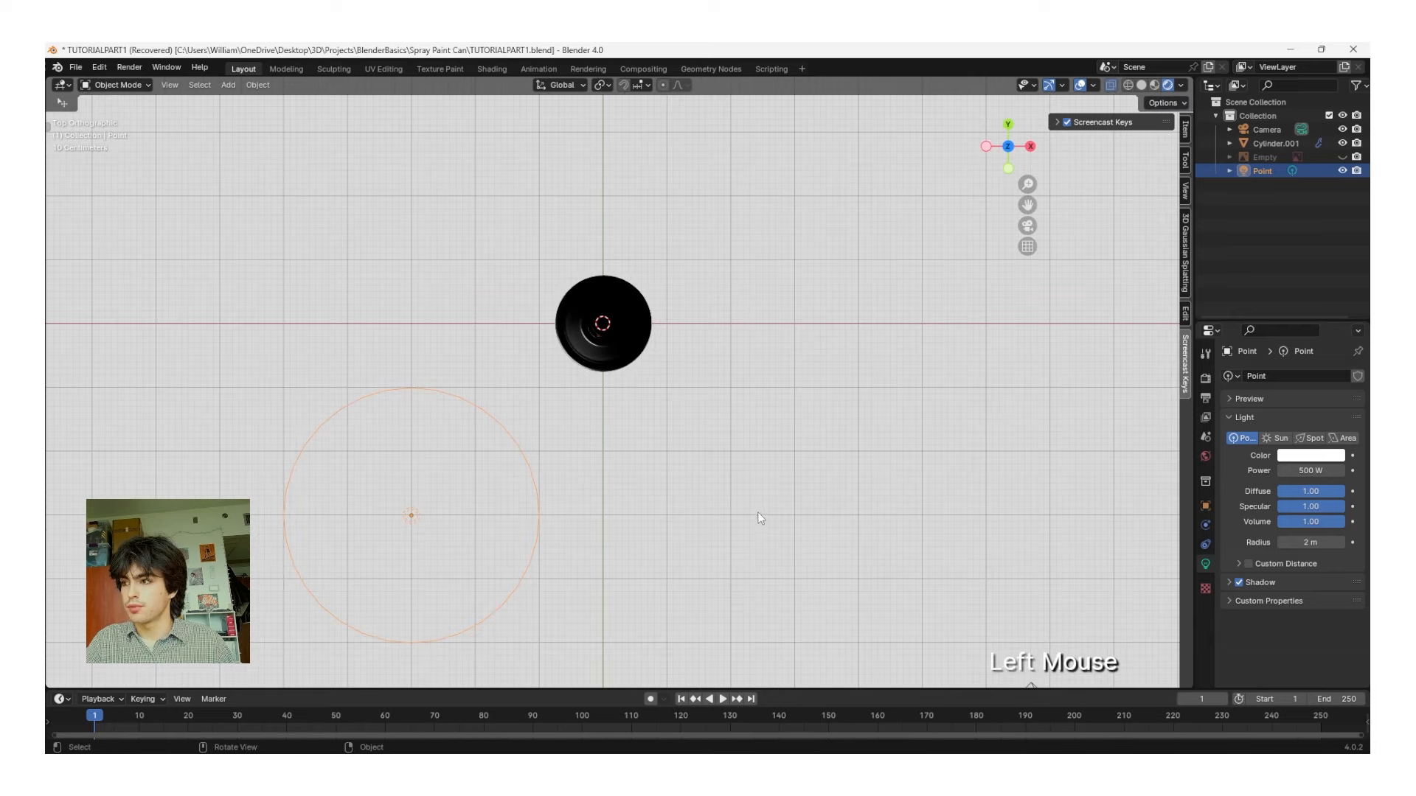
Step: Duplicate the point light about 6 m along the X axis to the other side of the can
key("shift+d")
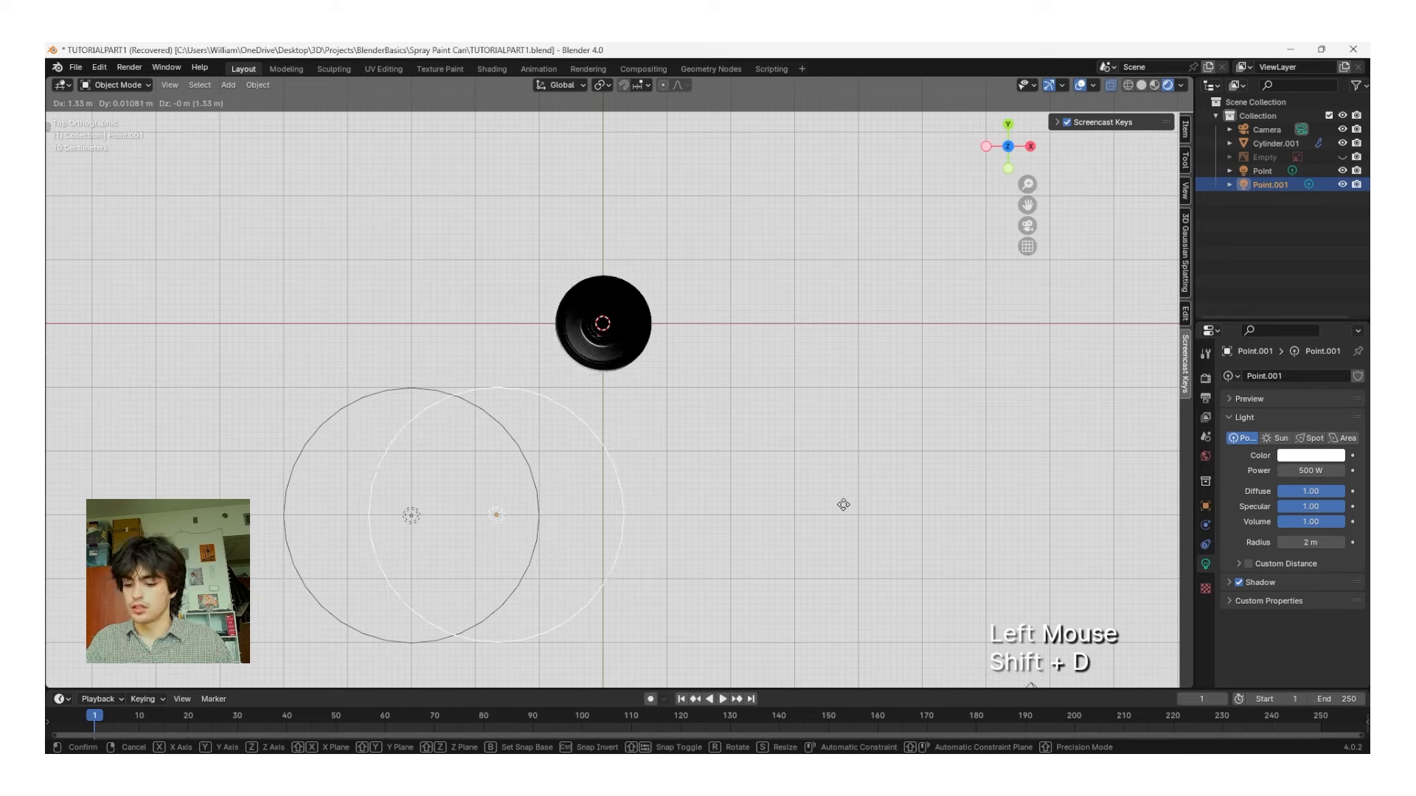
key("x")
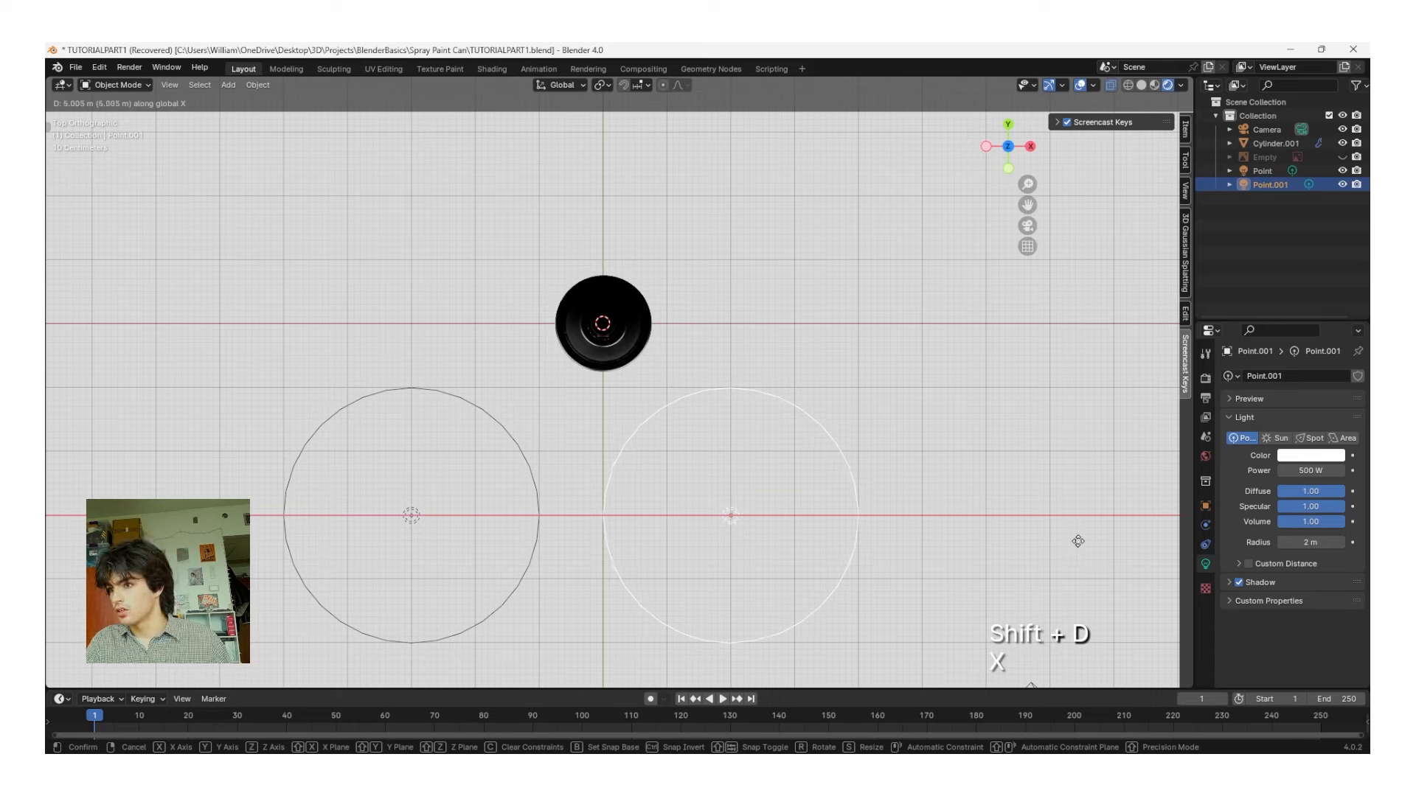
left_click(1143, 546)
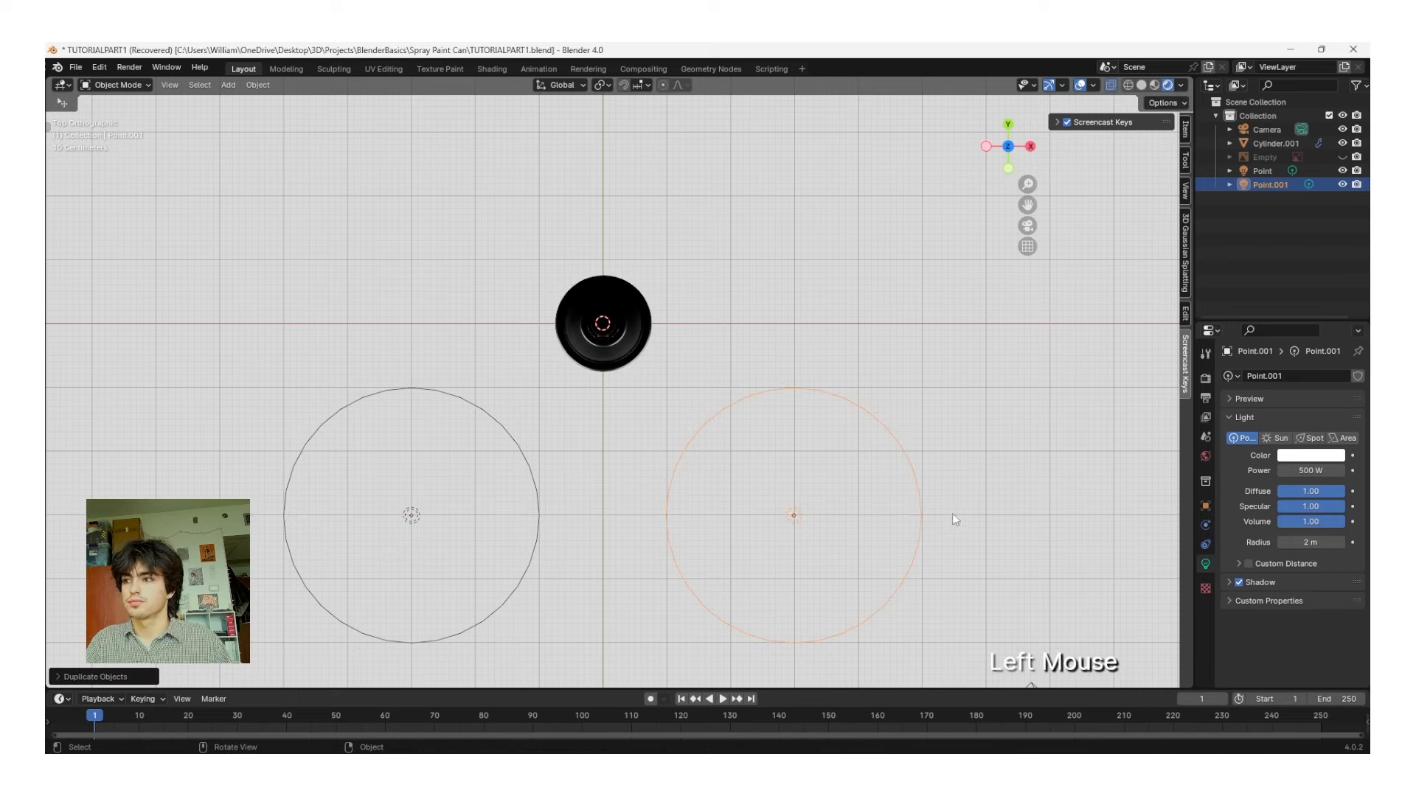
Step: Set the duplicated light's power to 250 W and deselect it
double_click(1310, 470)
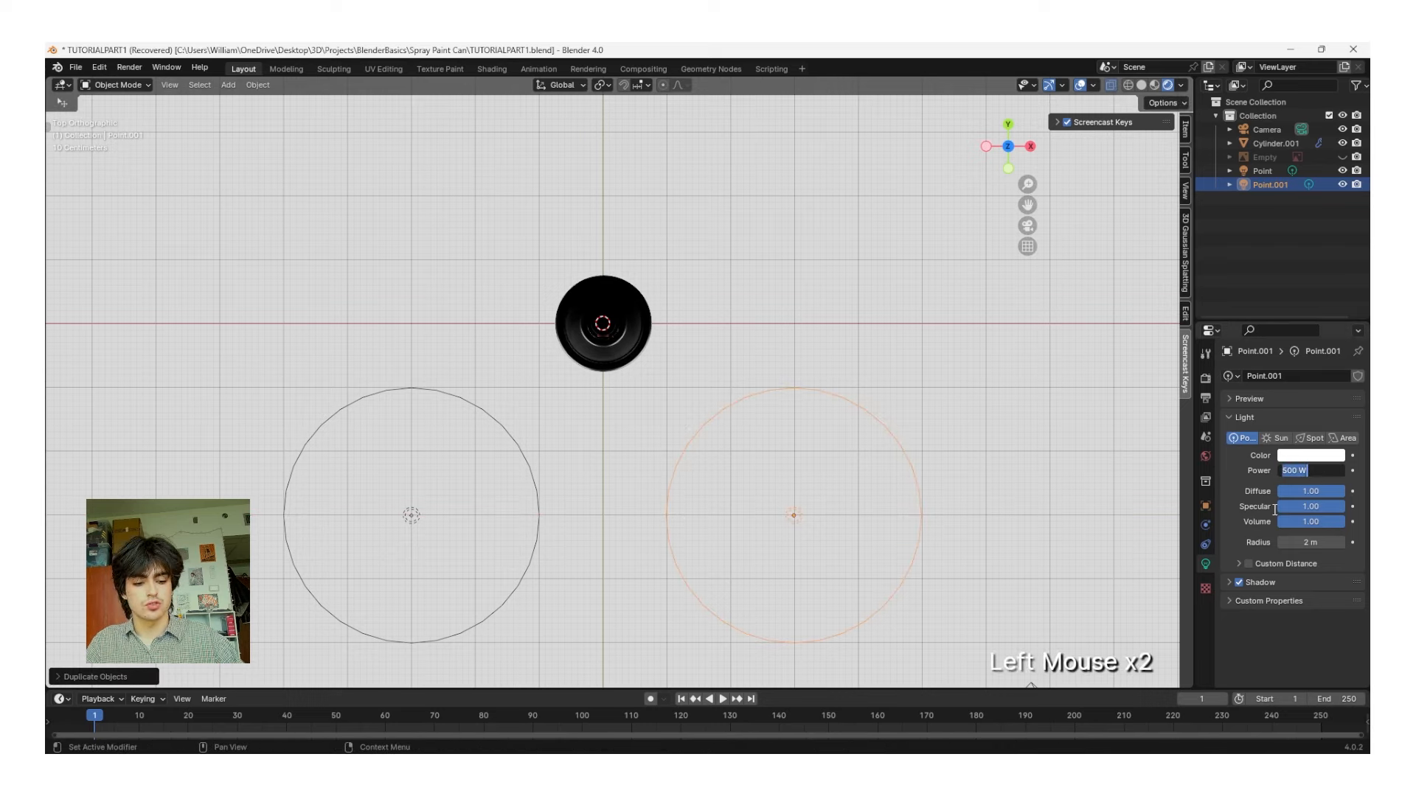
type("250")
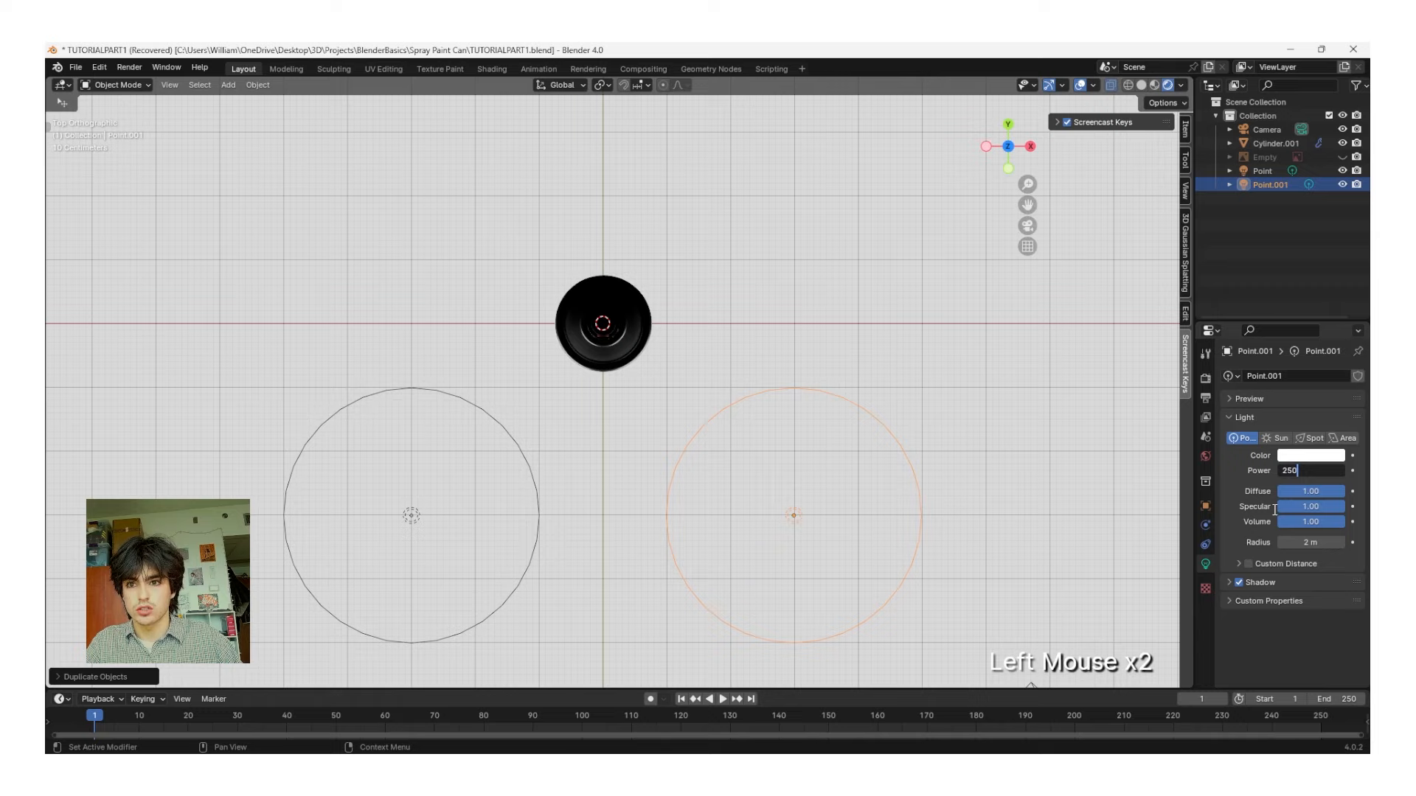
left_click(1274, 509)
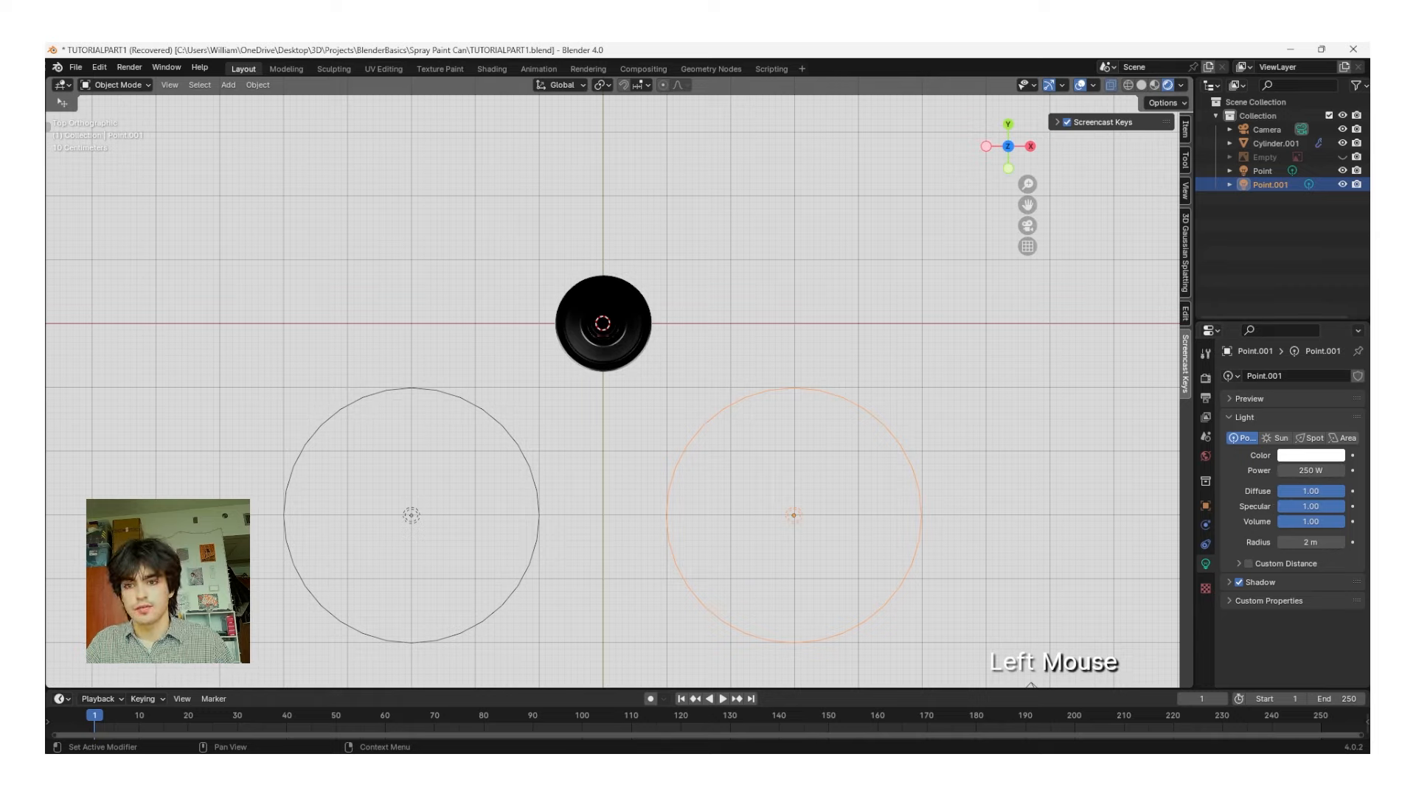
double_click(931, 499)
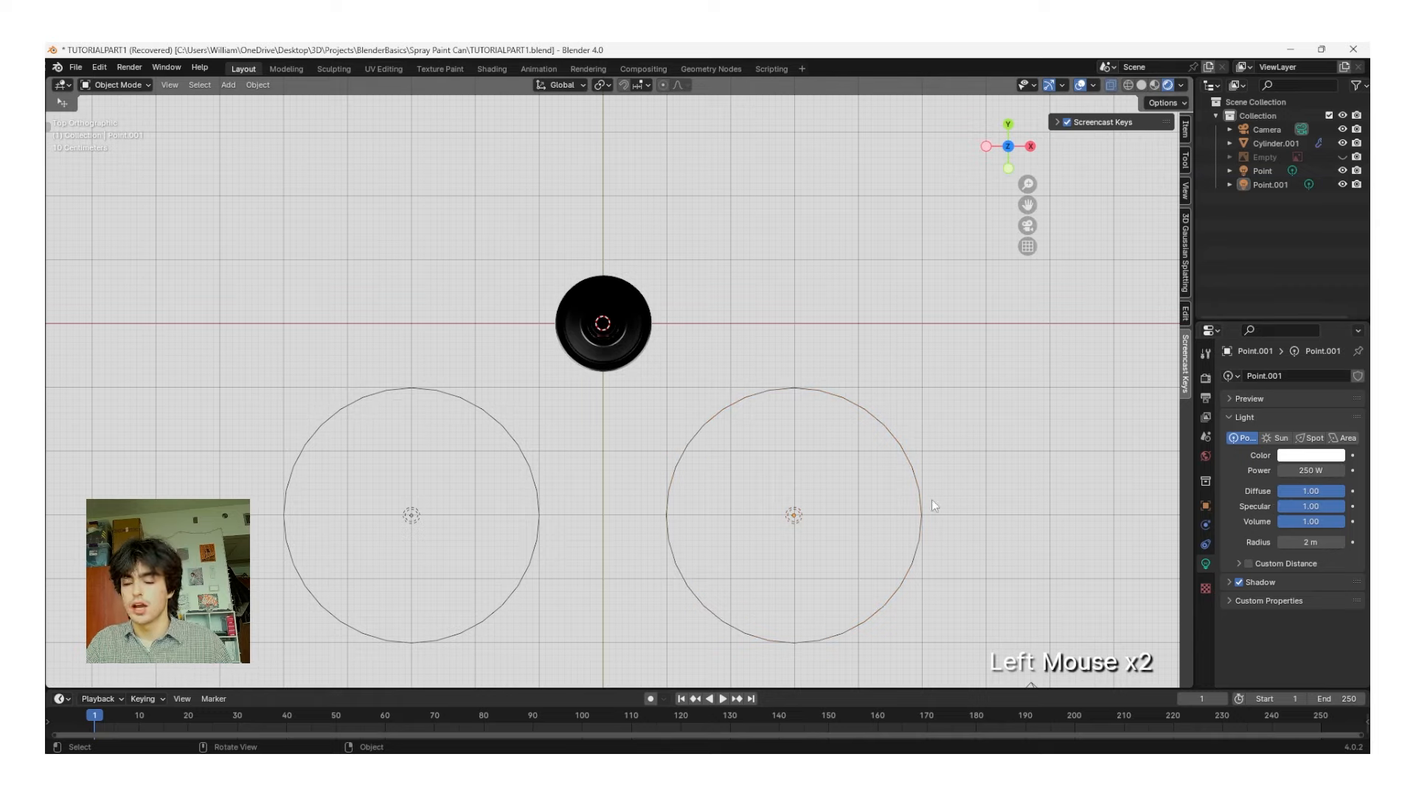
Step: Duplicate the 250 W light and place the copy diagonally behind the can, at about -3 m in X and 3 m in Y
left_click(791, 514)
left_click(691, 408)
left_click(687, 446)
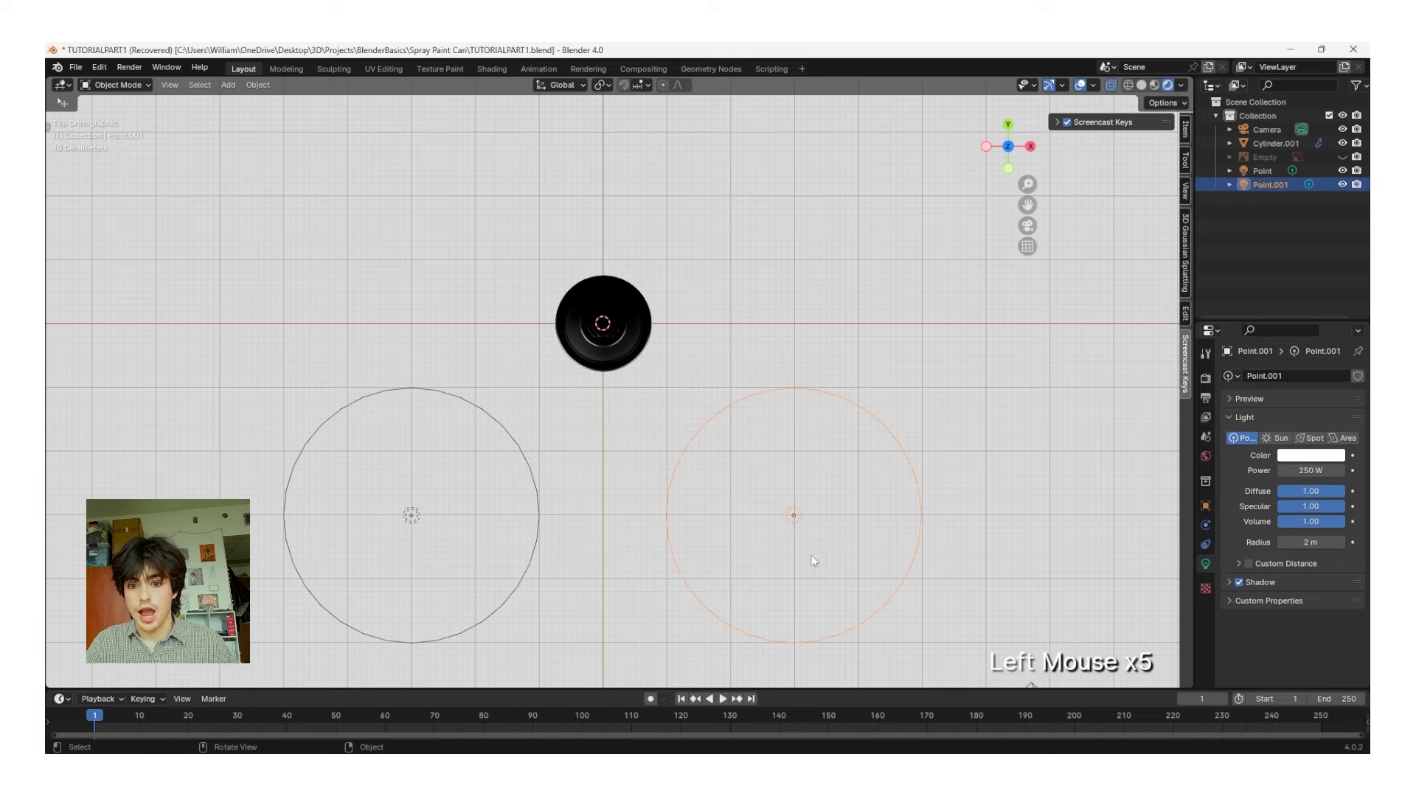
key("shift+d")
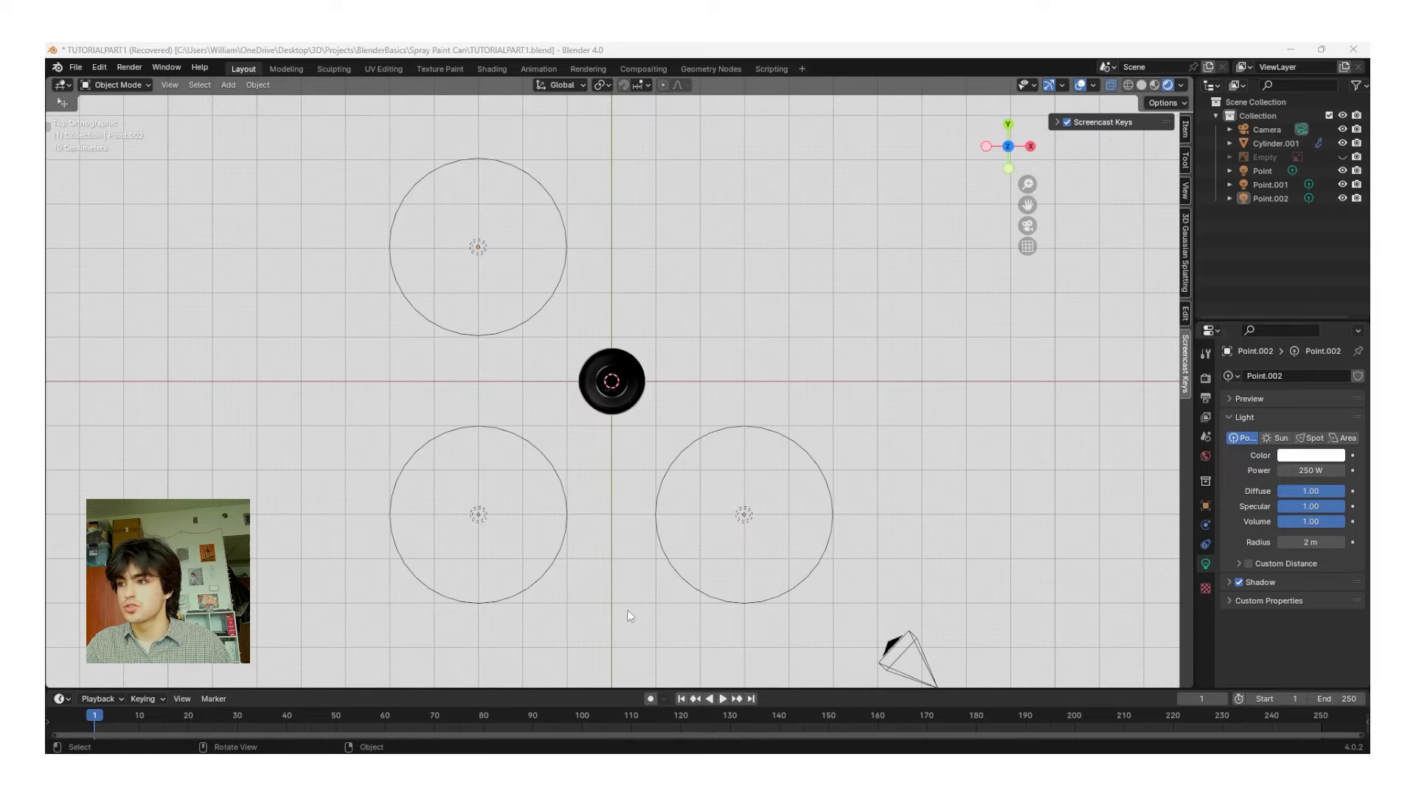
Step: Raise the 500 W light along the Z axis until it sits above the can's mid-height
mouse_move(826, 432)
middle_mouse_down()
mouse_move(801, 370)
mouse_move(821, 299)
middle_mouse_up()
scroll(772, 415, "up", 2)
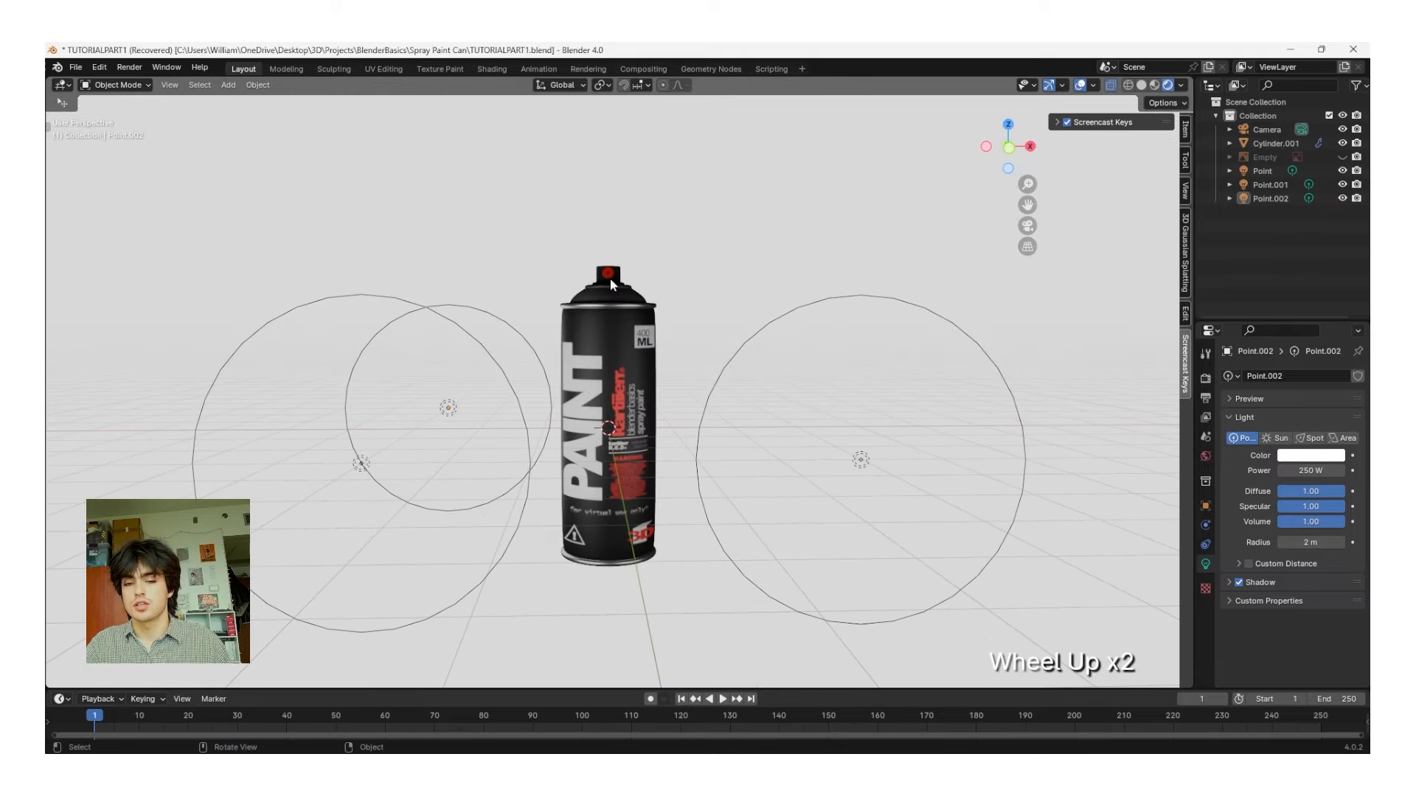
middle_click_drag(576, 456, 382, 519, "shift")
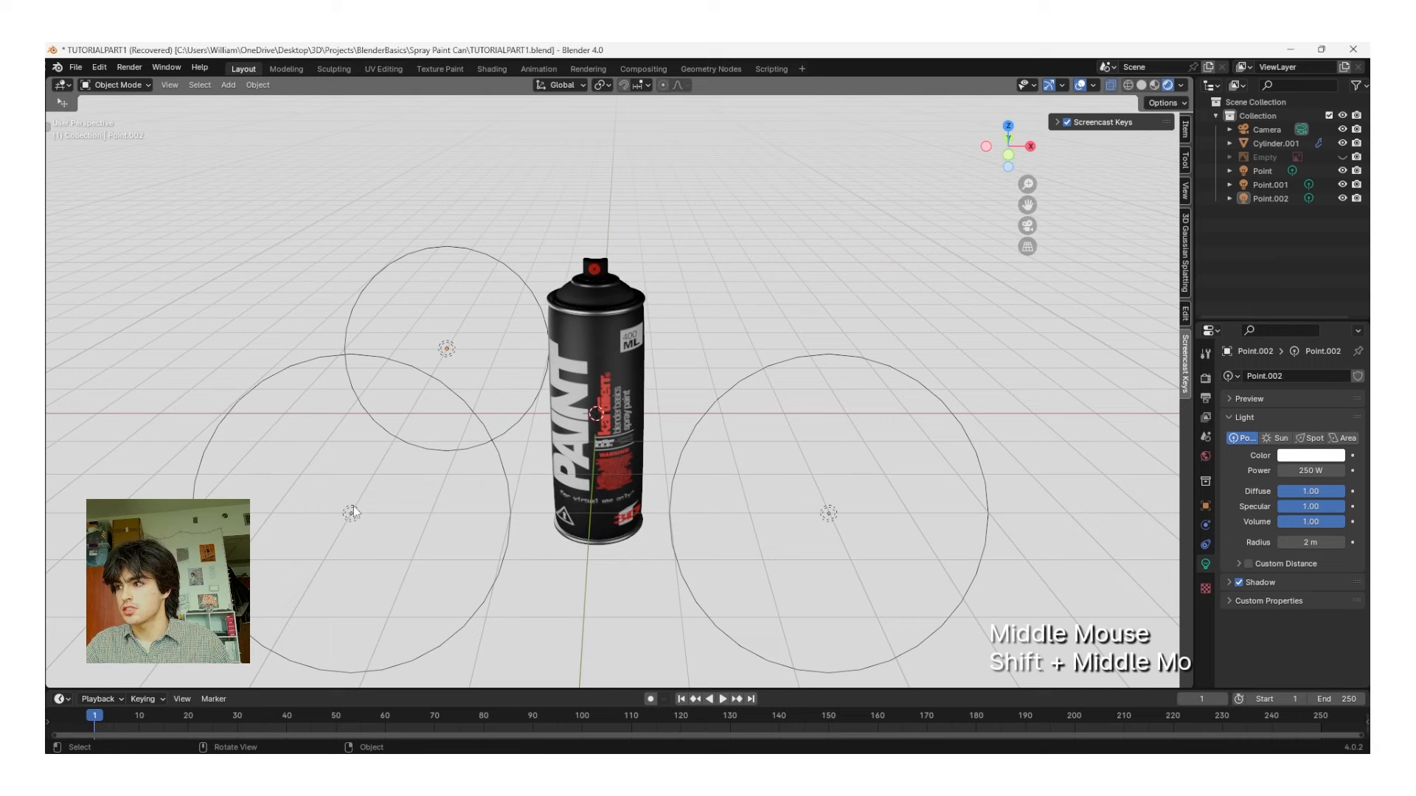
left_click(350, 511)
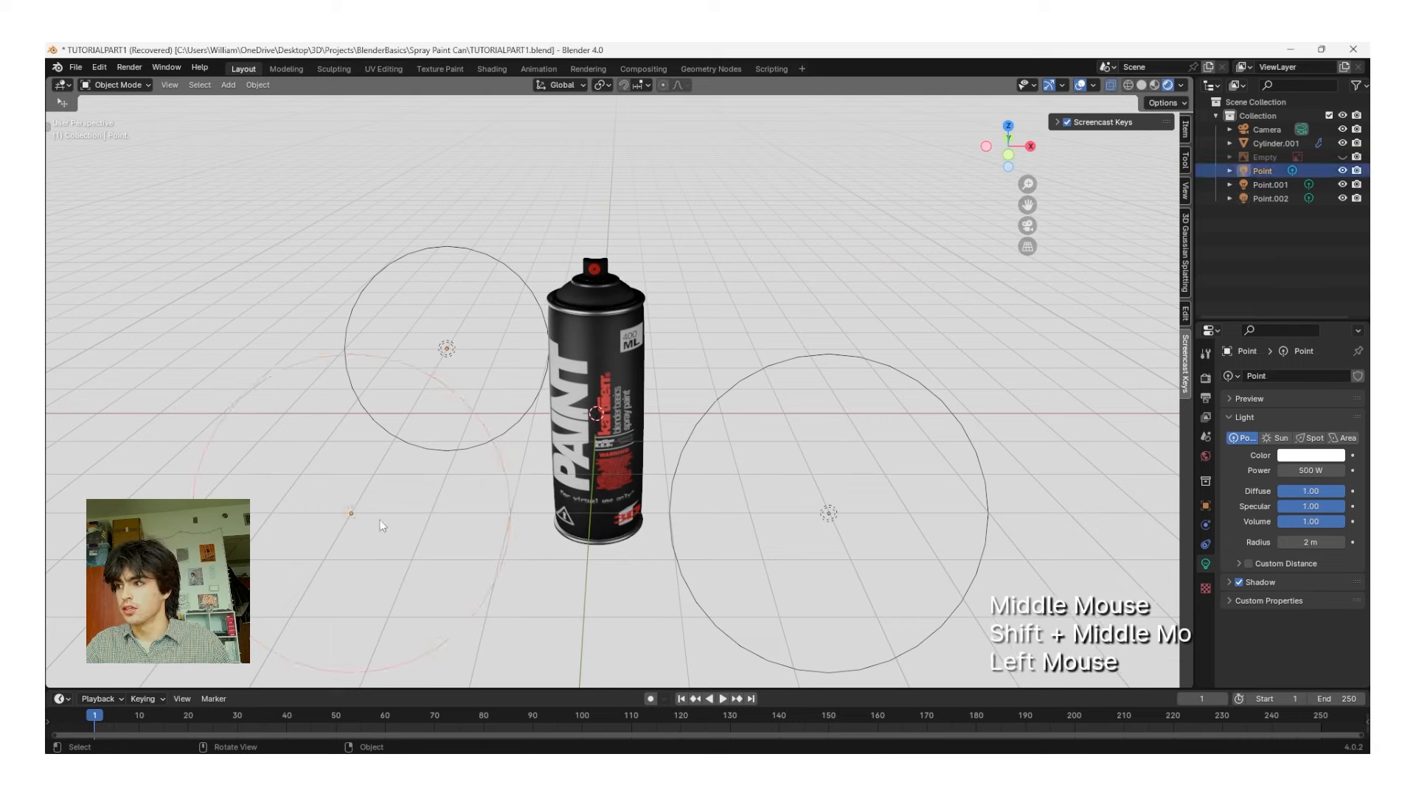
key("g")
key("z")
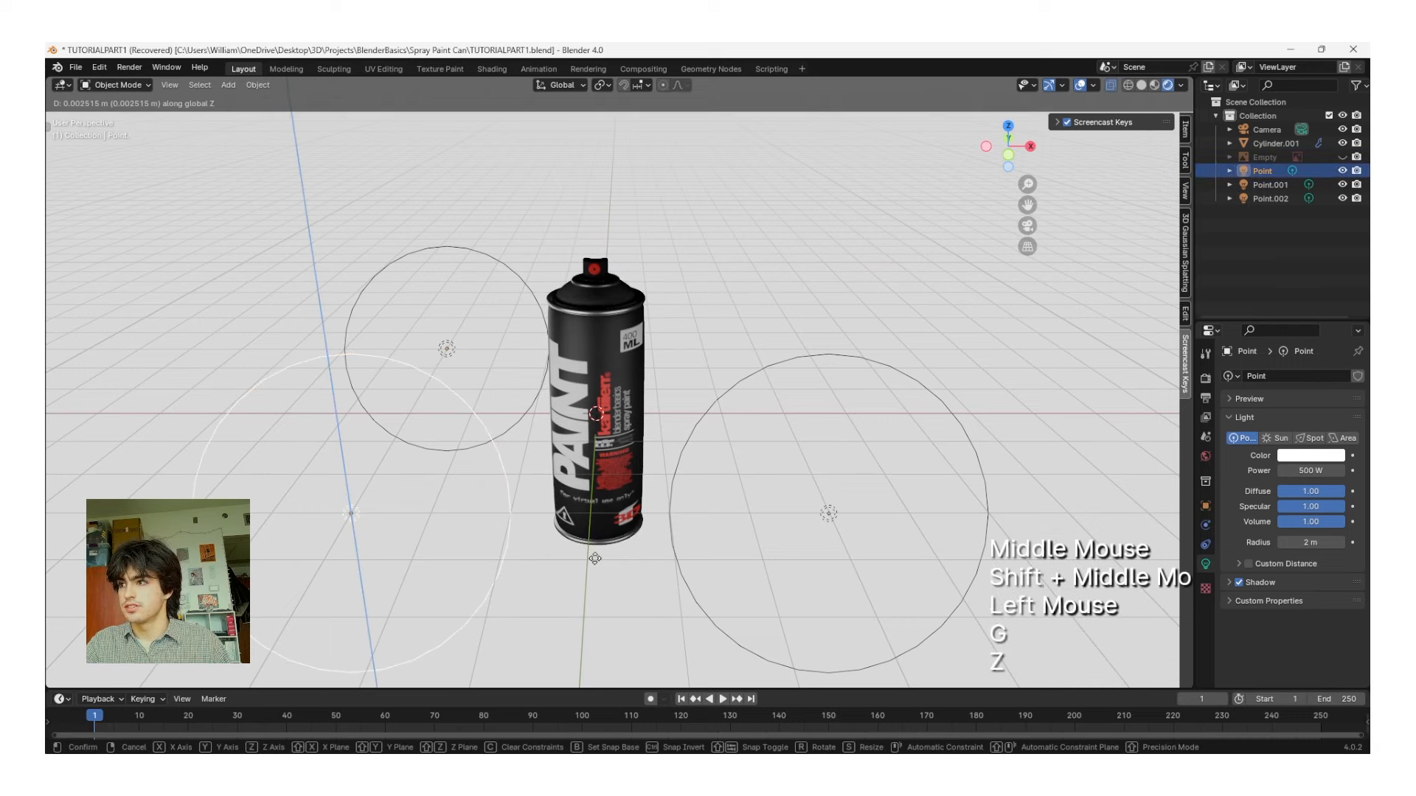
left_click(588, 390)
Step: Raise the 250 W light diagonally behind the can by a little over 2 m along the Z axis
middle_click_drag(712, 379, 498, 373)
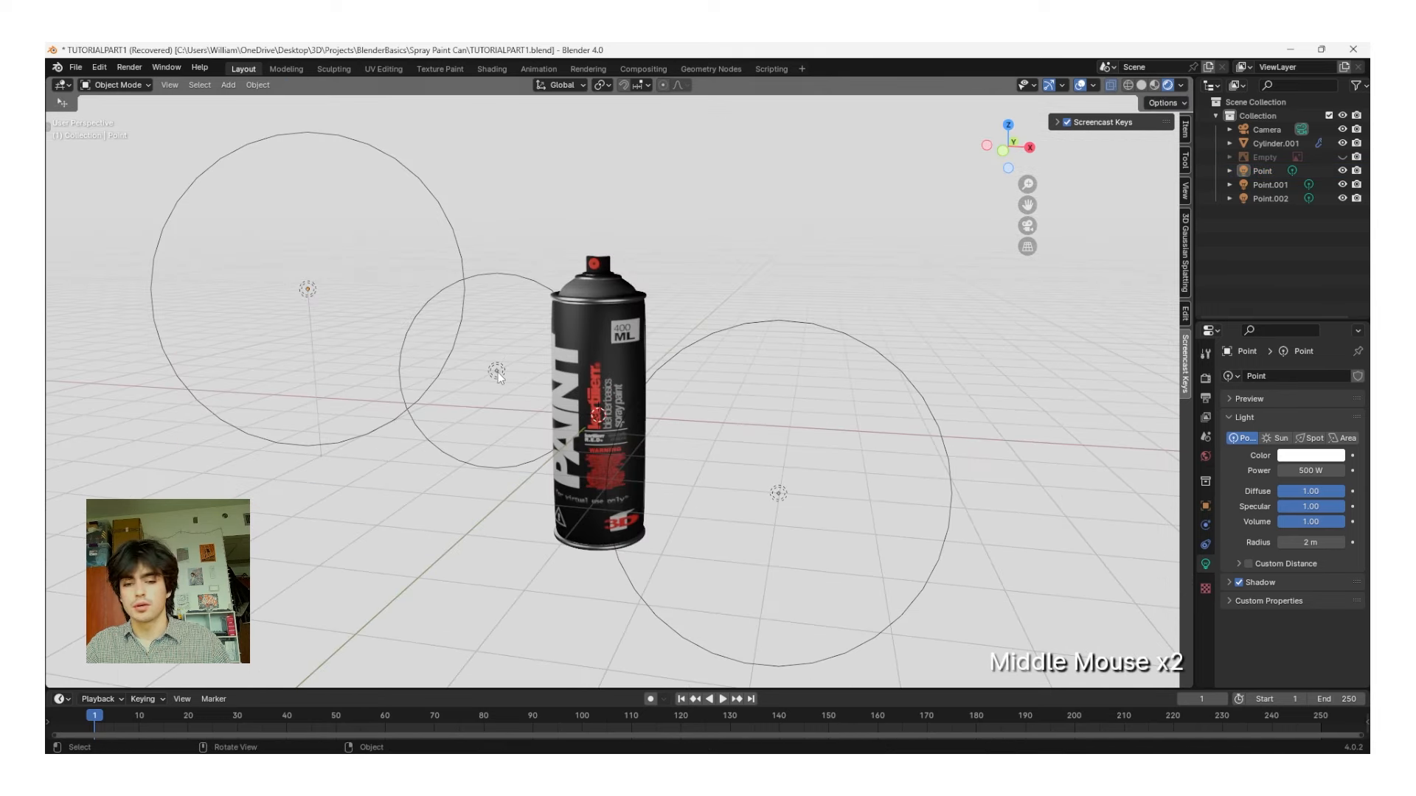
left_click(498, 372)
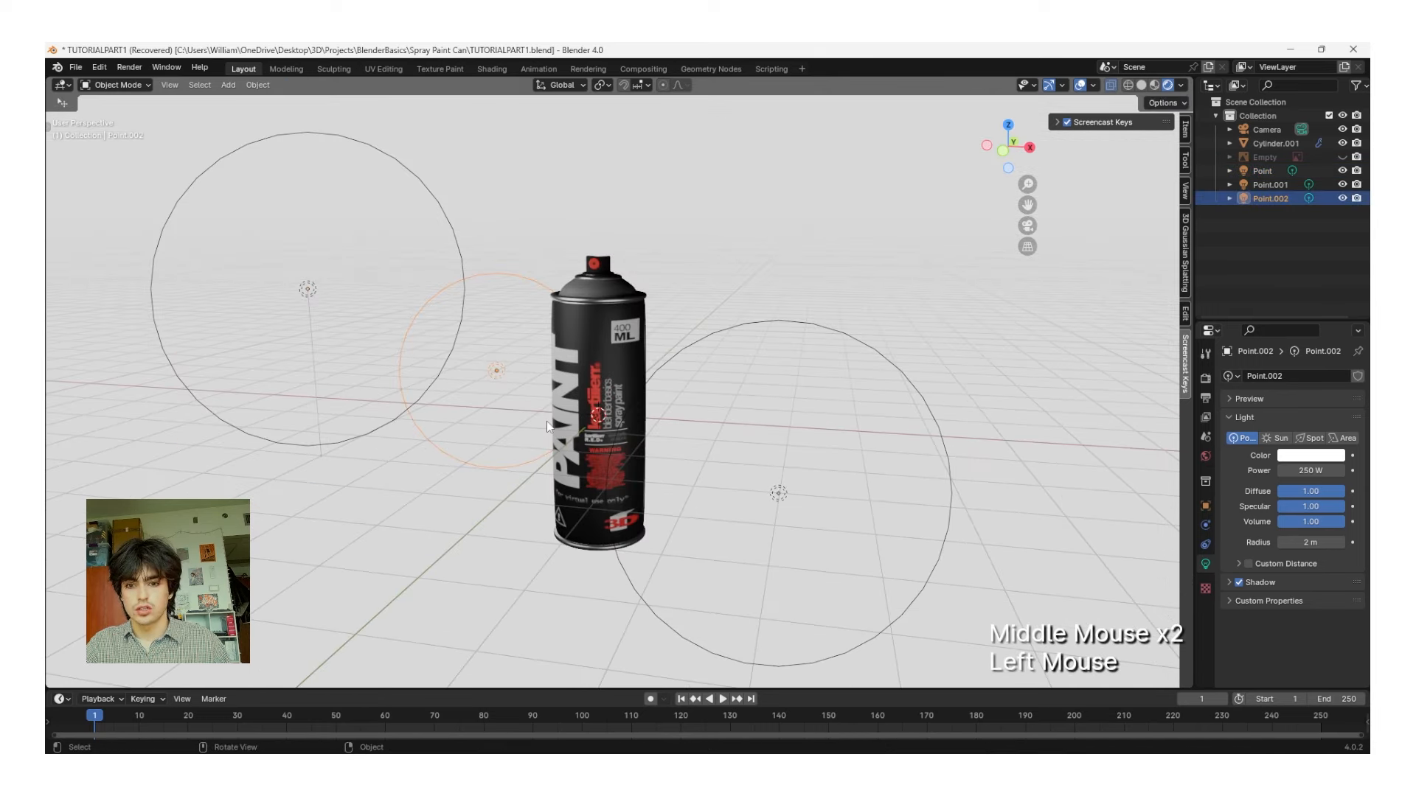
key("g")
key("z")
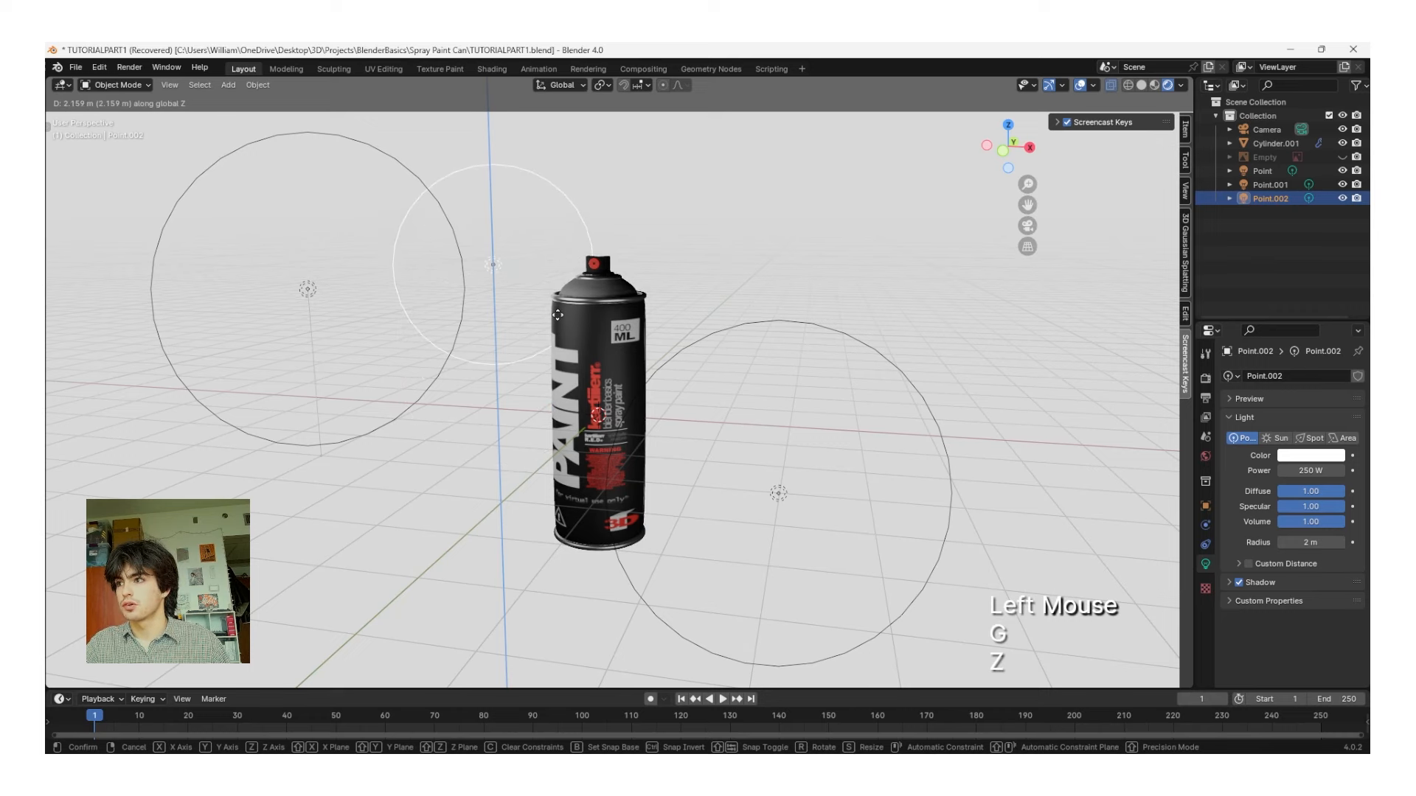
left_click(554, 303)
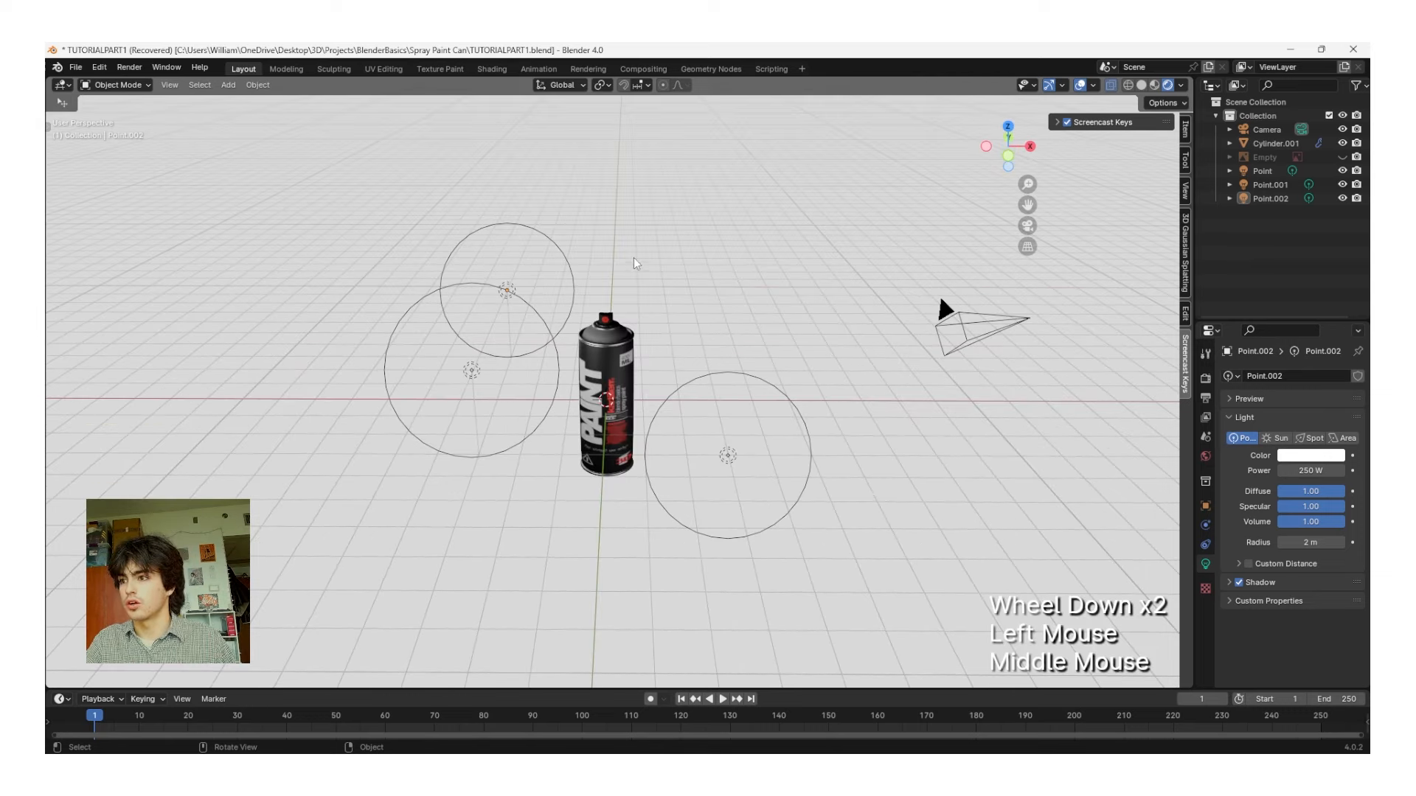
Step: Clear the camera's location and rotation so it sits unrotated at the world origin
left_click(966, 330)
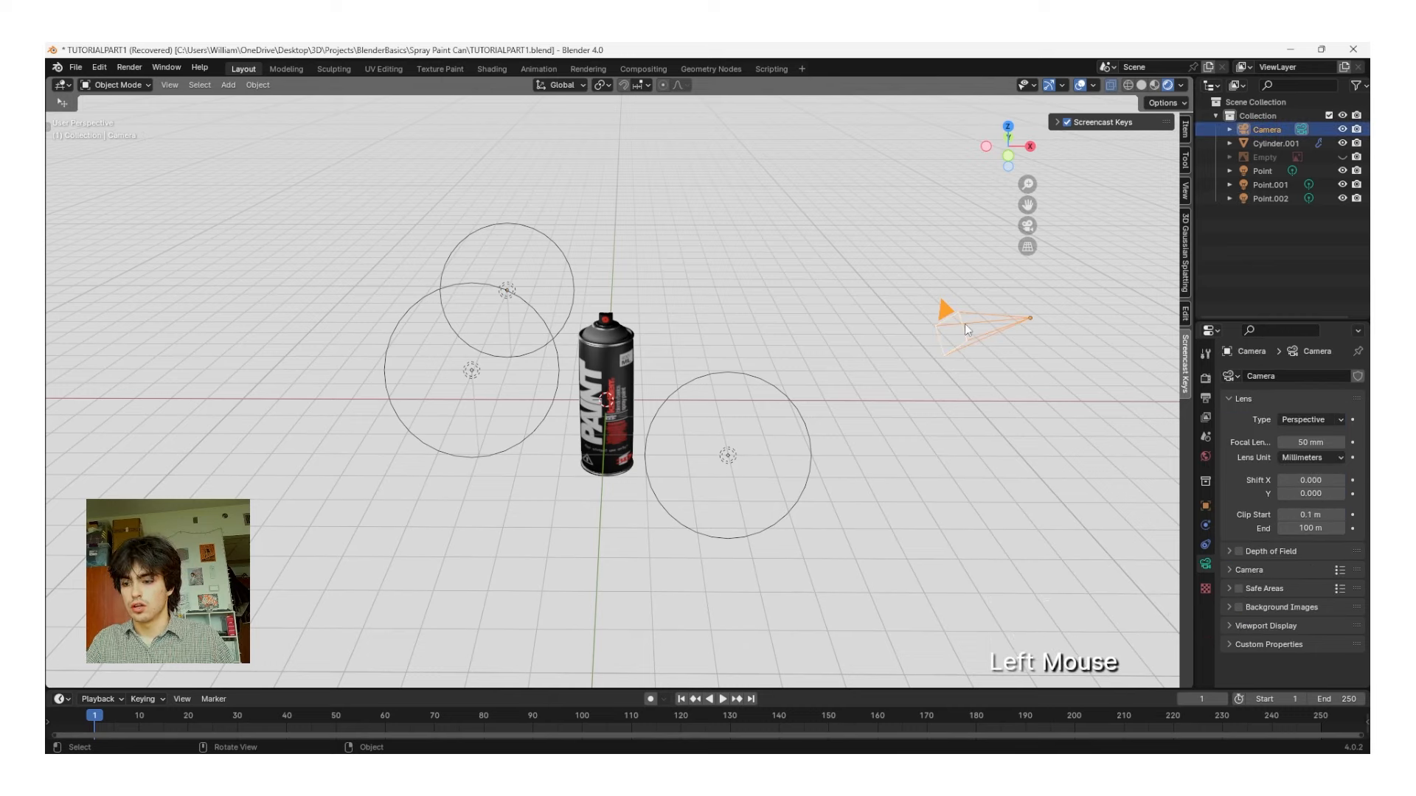
key("alt")
key("alt+g")
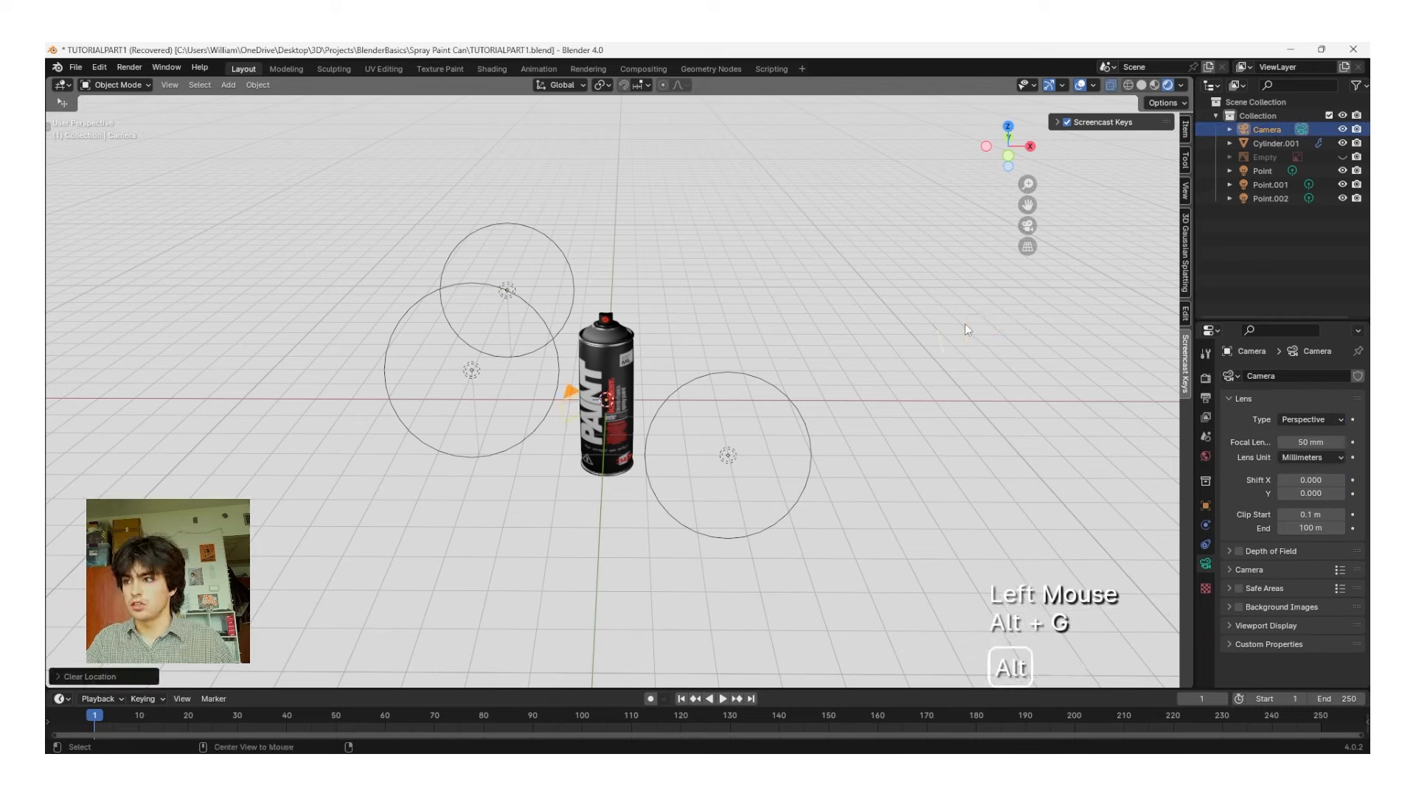
key("alt+r")
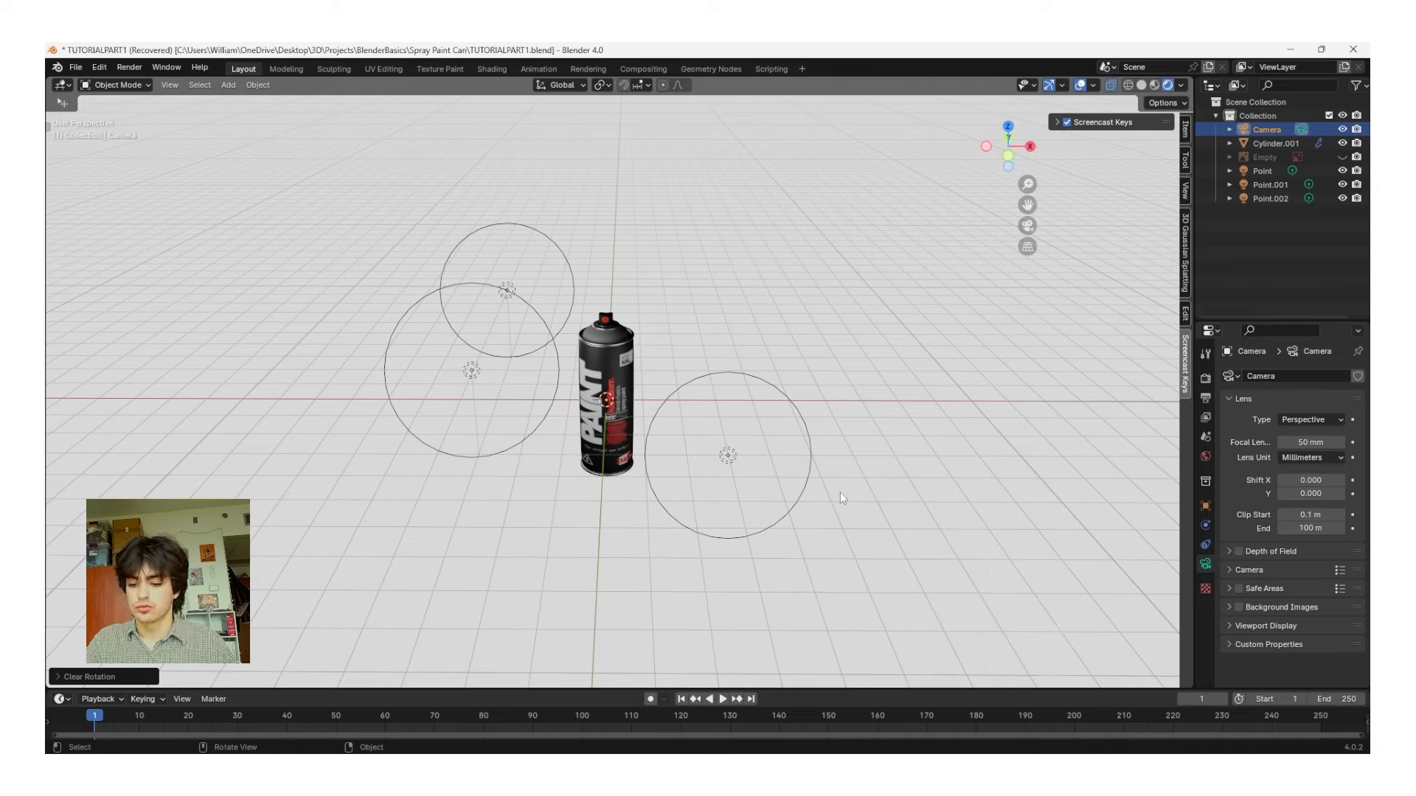
Step: Move the camera about -4.6 m along the Y axis, in front of the can
key("g")
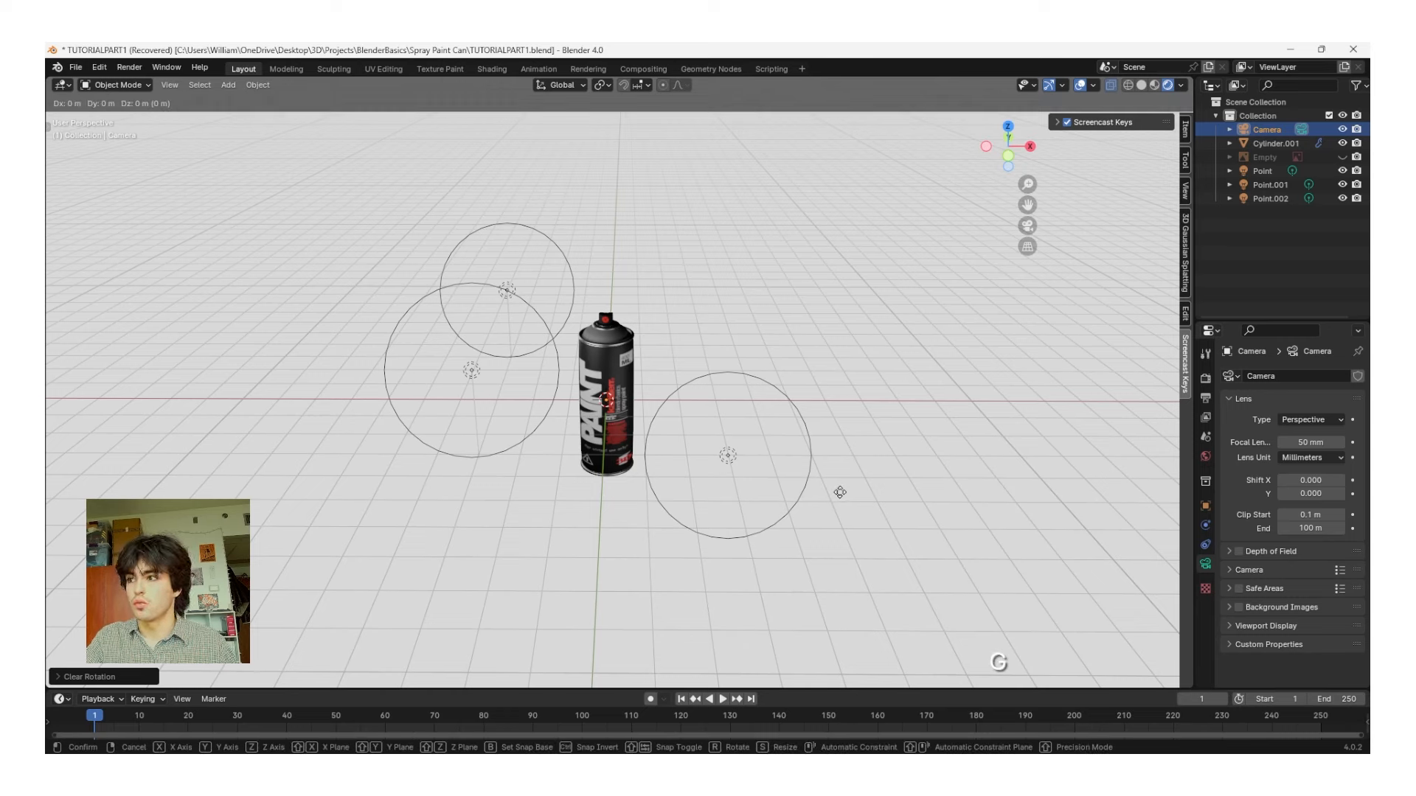
key("y")
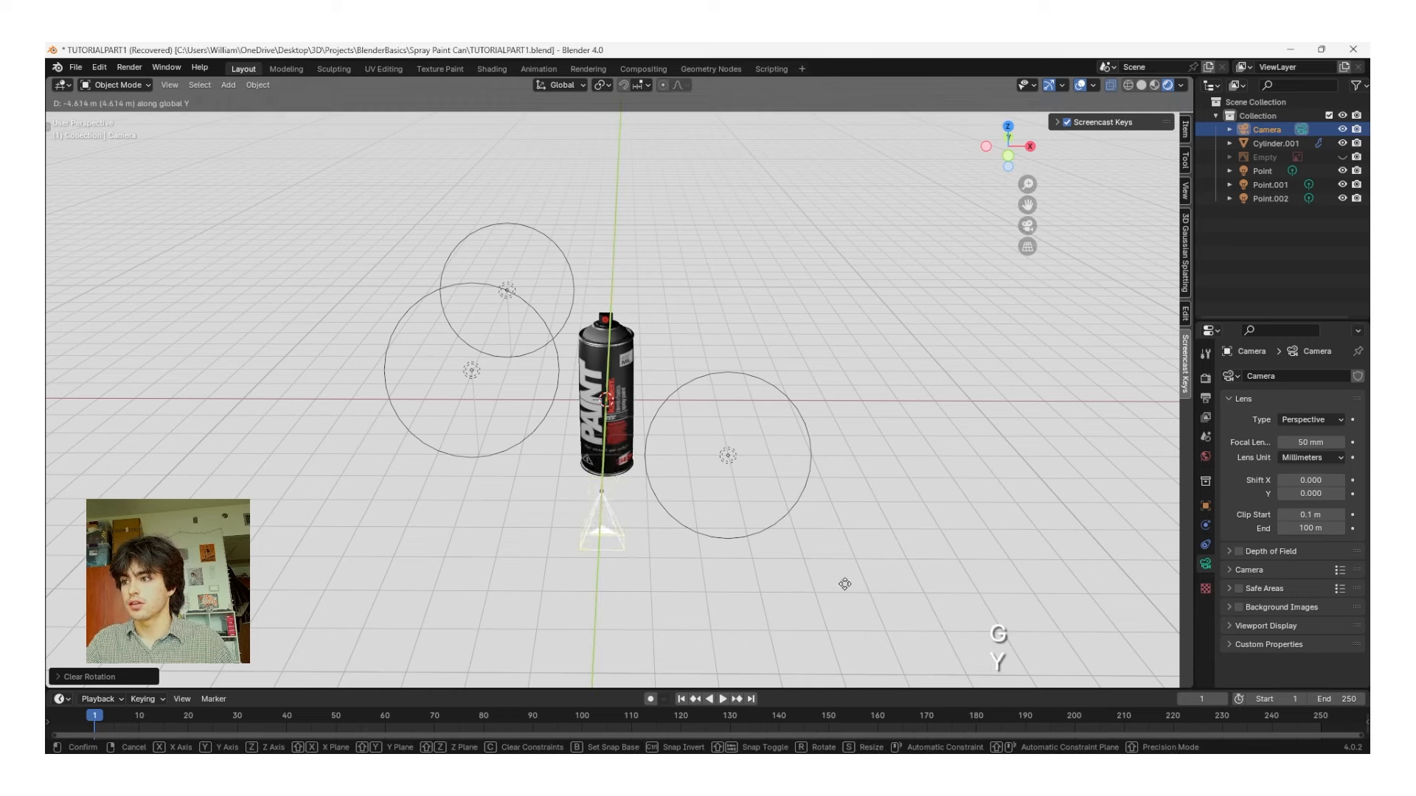
left_click(844, 584)
Step: Rotate the camera 90° around the X axis so it faces the can
key("r")
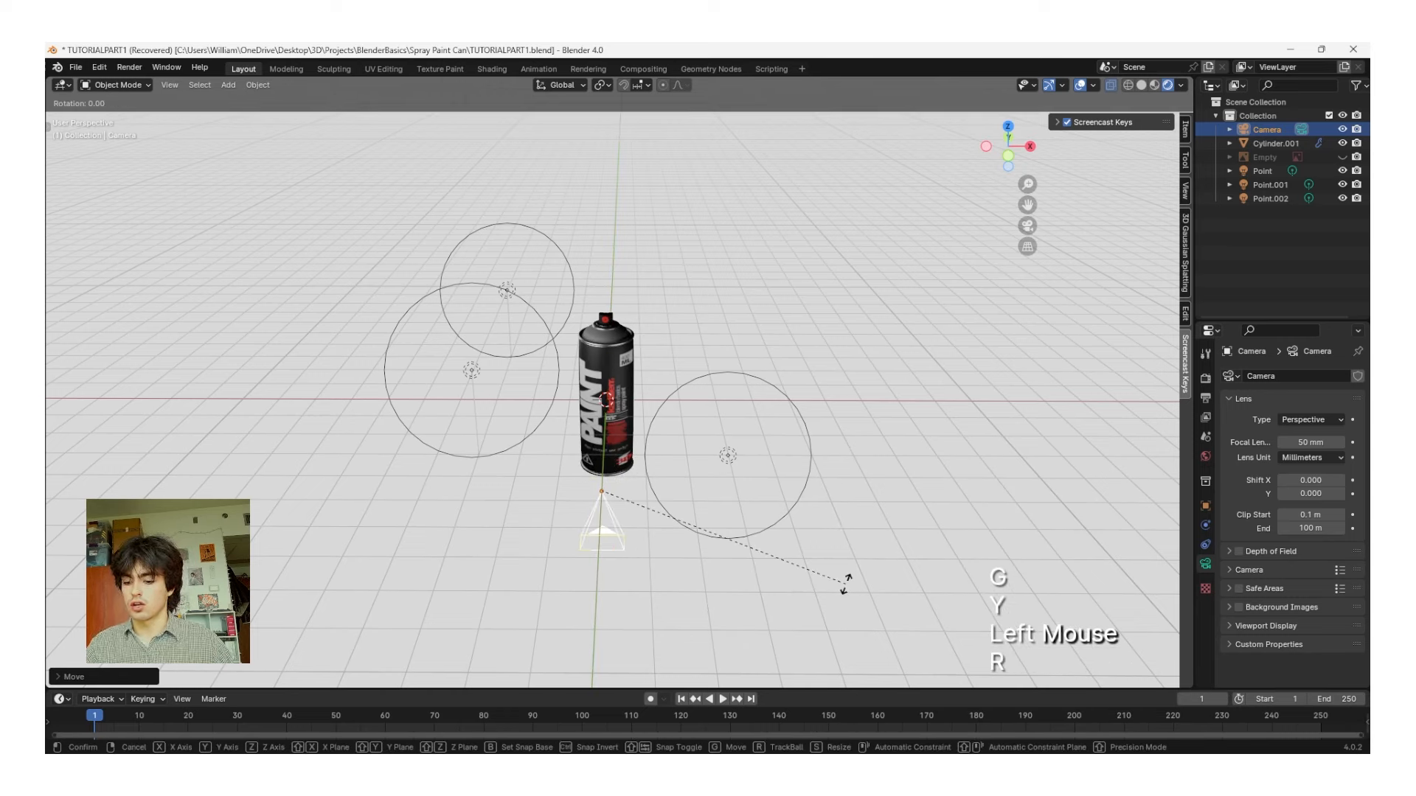
key("x")
key("KP_9")
key("KP_0")
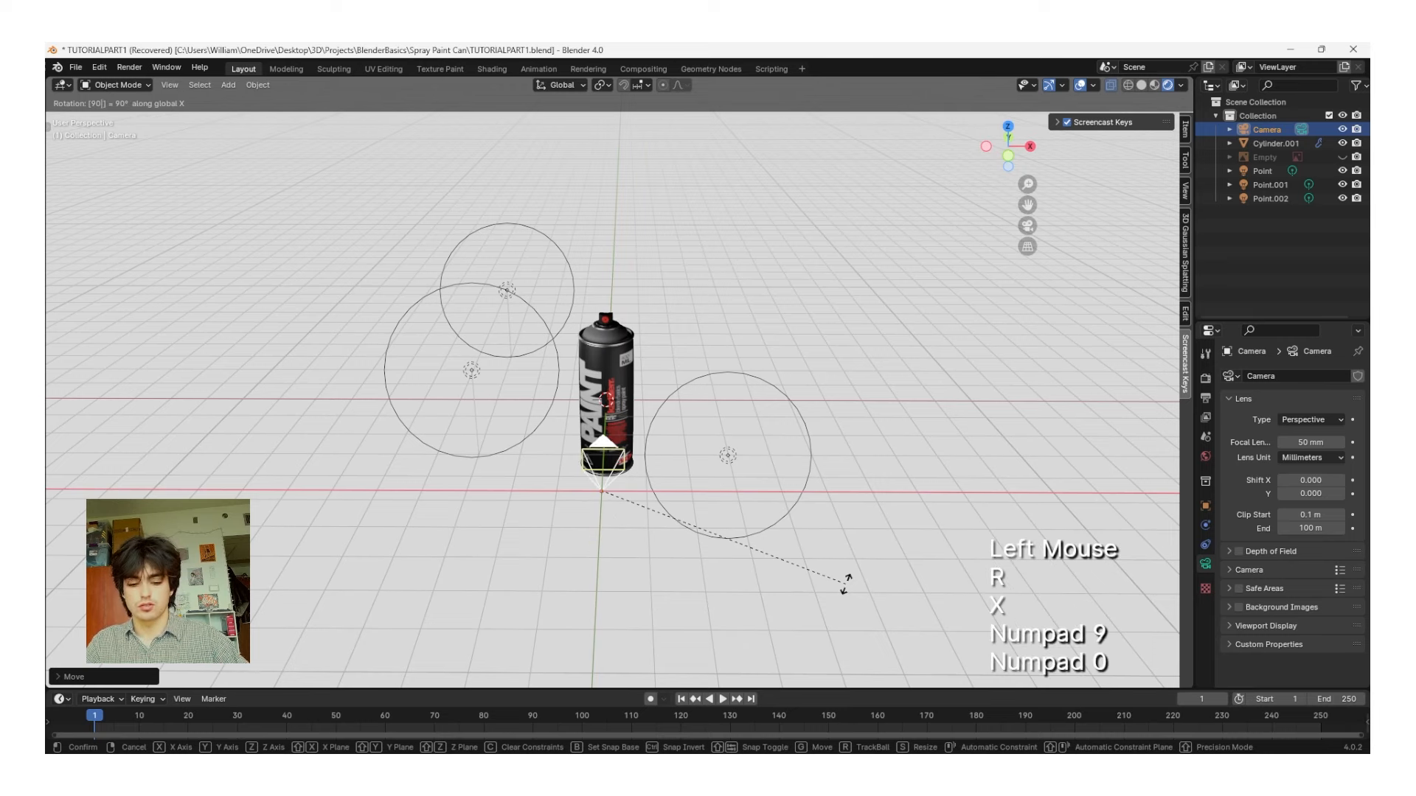
key("Return")
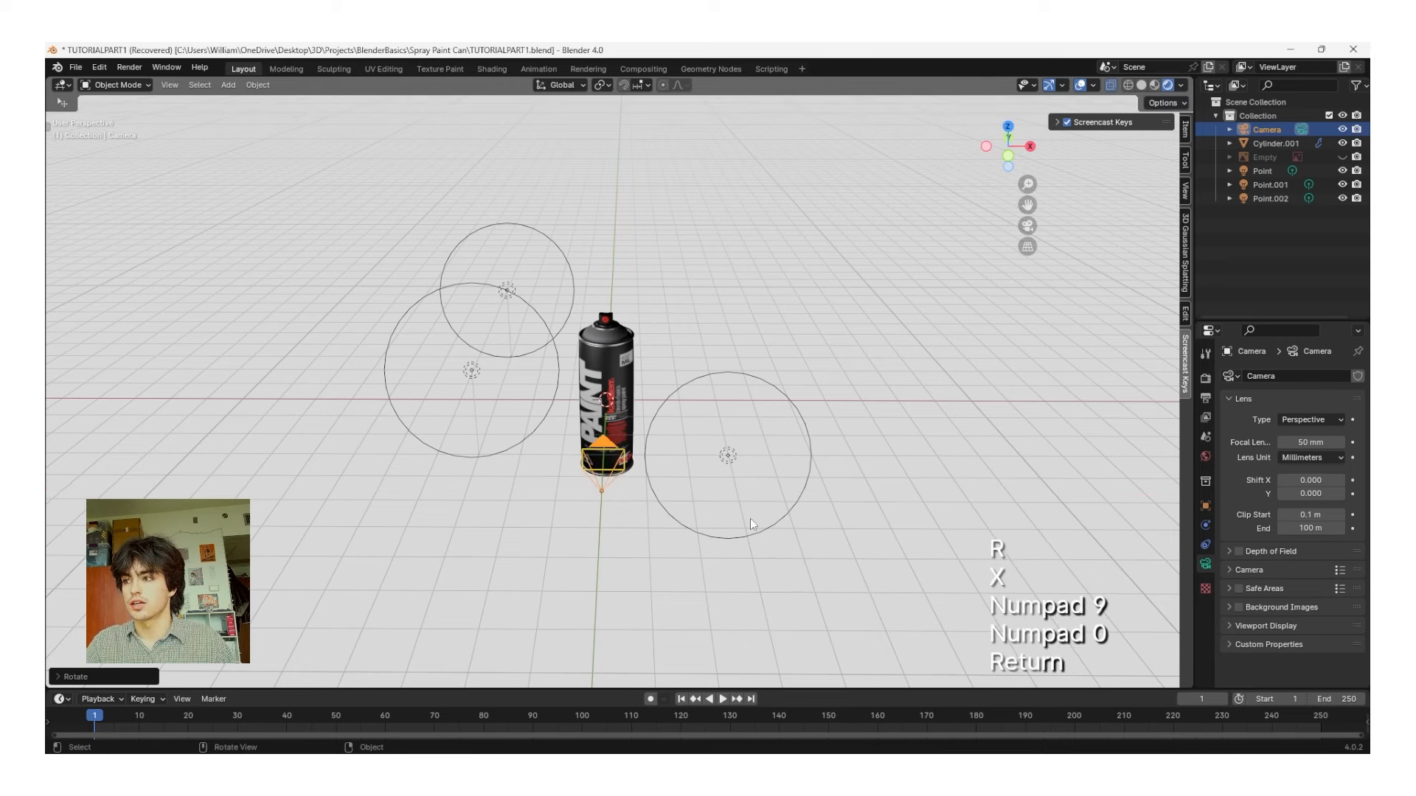
Step: Move the camera about 3.9 m farther from the can along the negative Y axis
middle_click_drag(653, 533, 772, 445)
key("g")
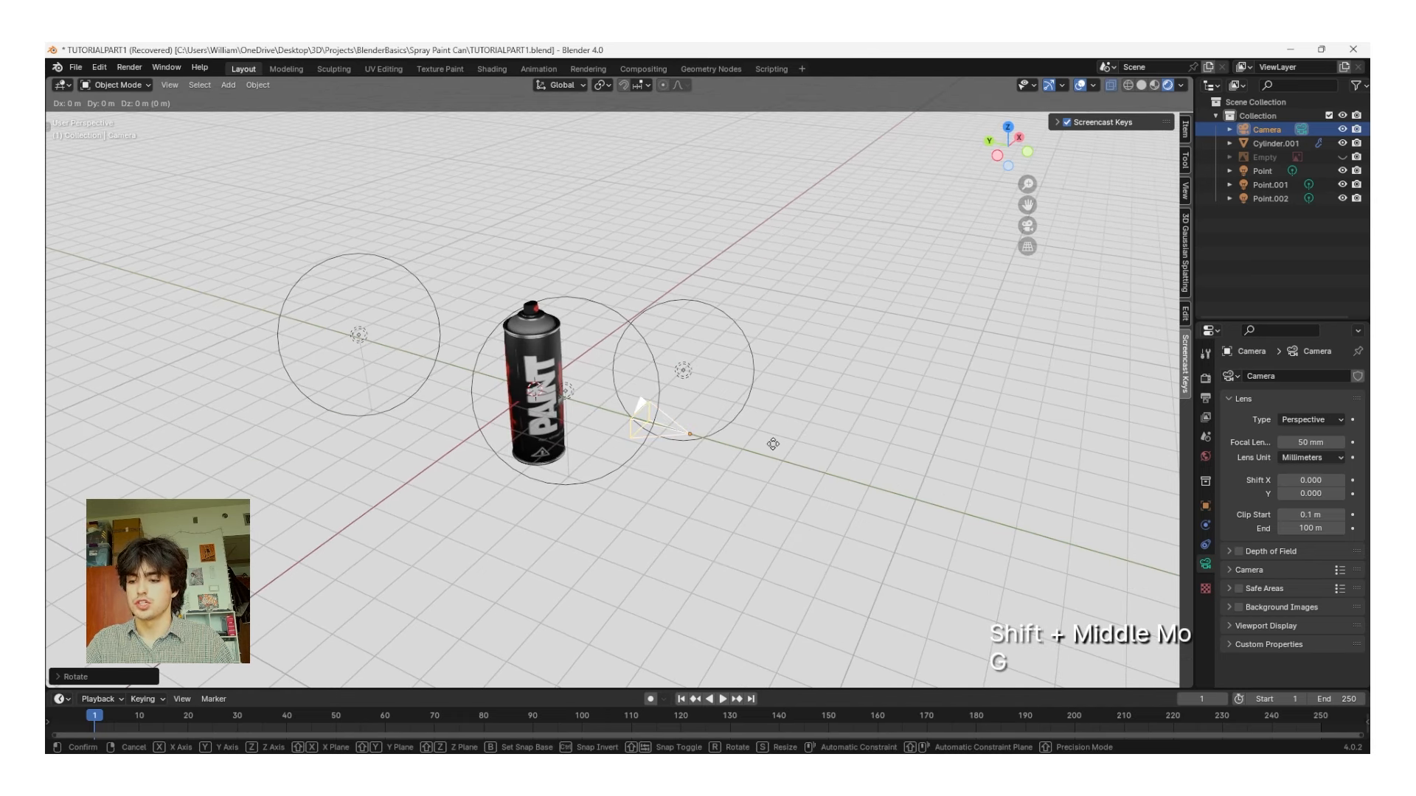
key("t")
key("y")
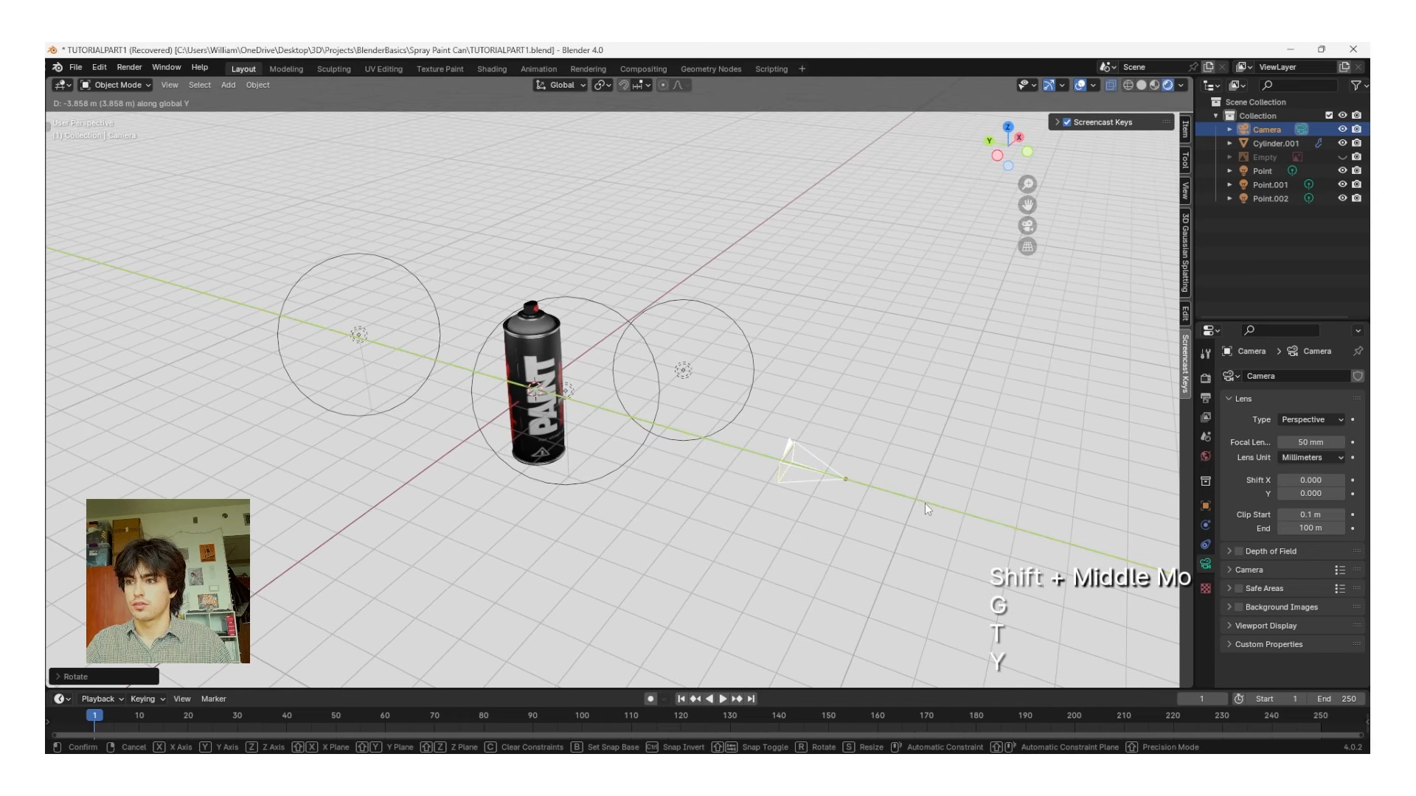
left_click(925, 503)
Step: Look through the camera and lock the camera to the view
middle_click_drag(924, 503, 578, 483)
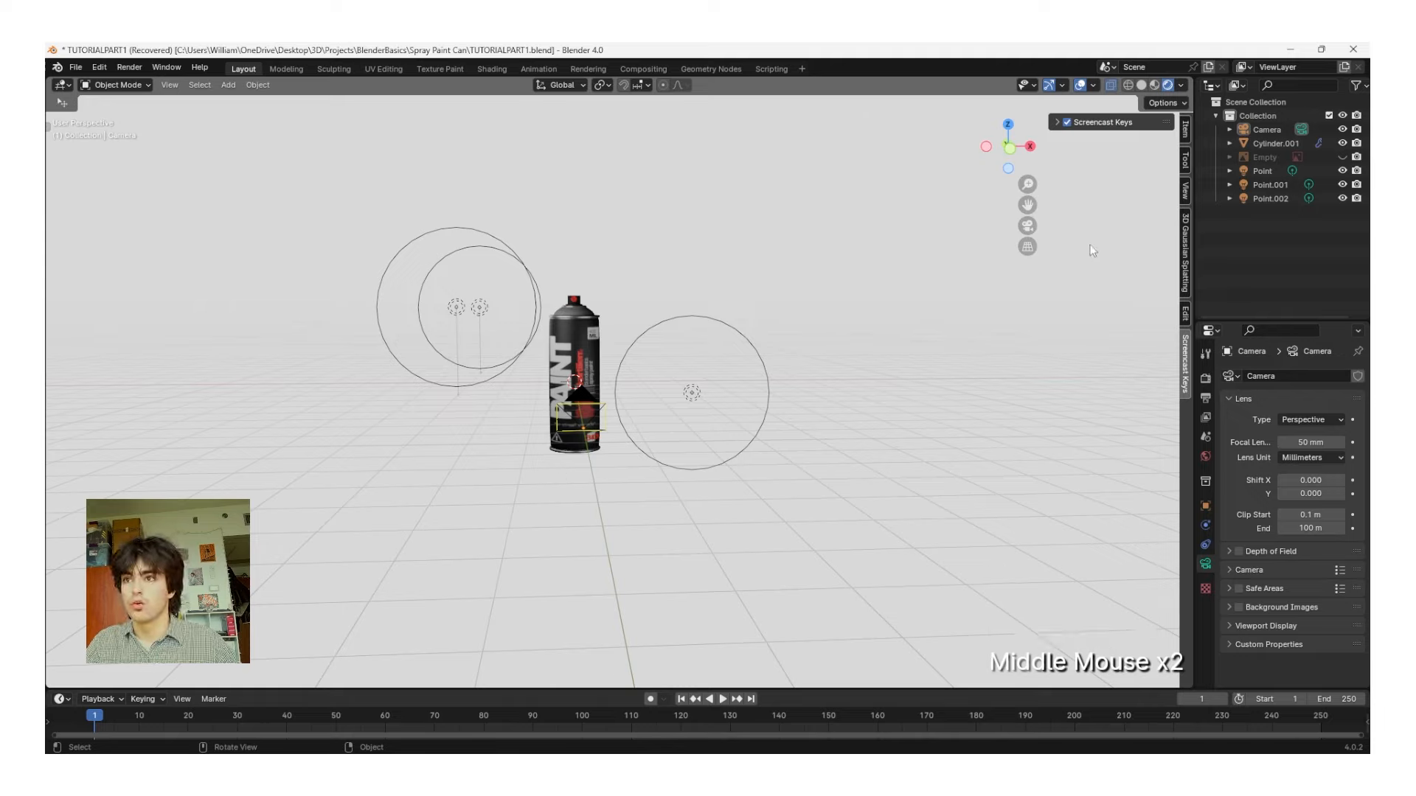
left_click(1027, 226)
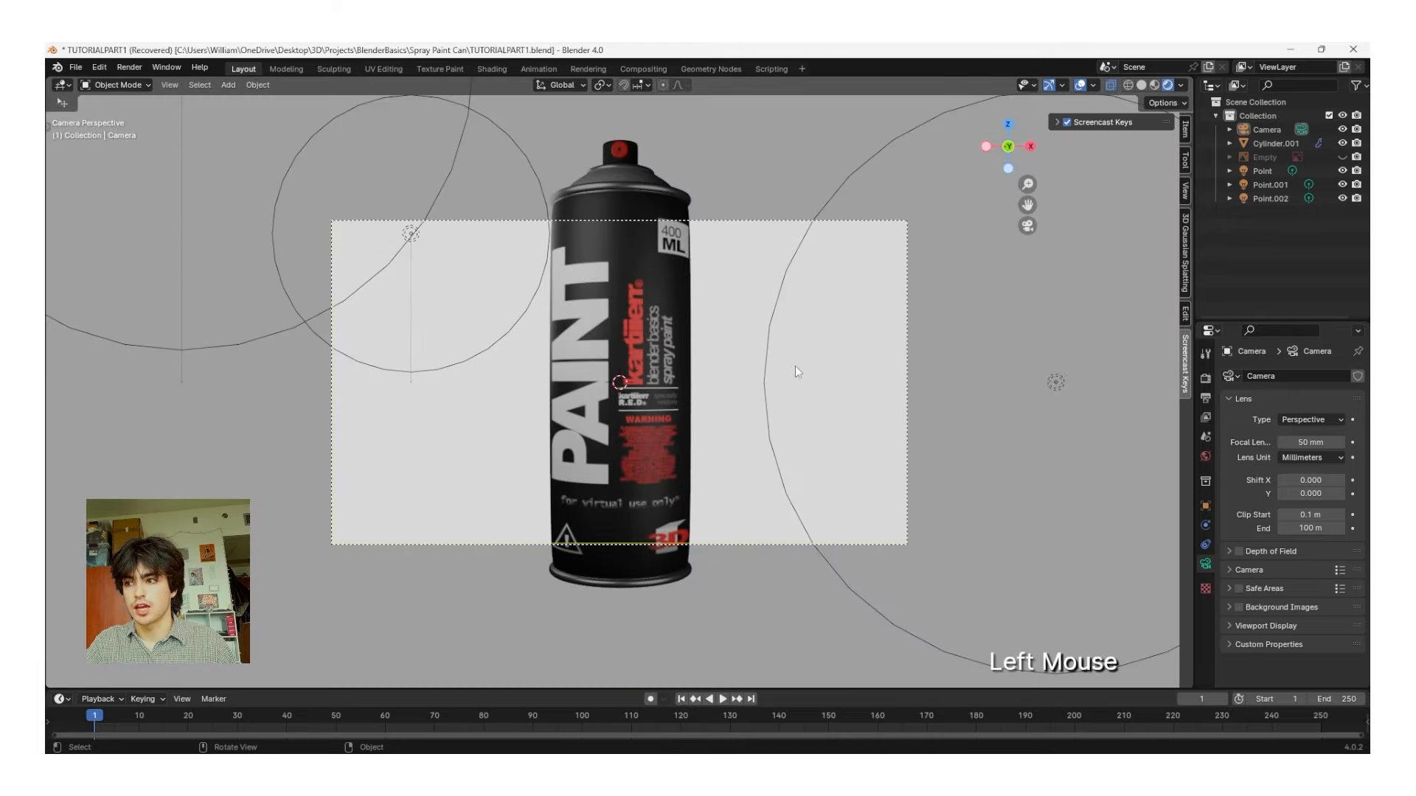
key("n")
key("n")
key("n")
key("n")
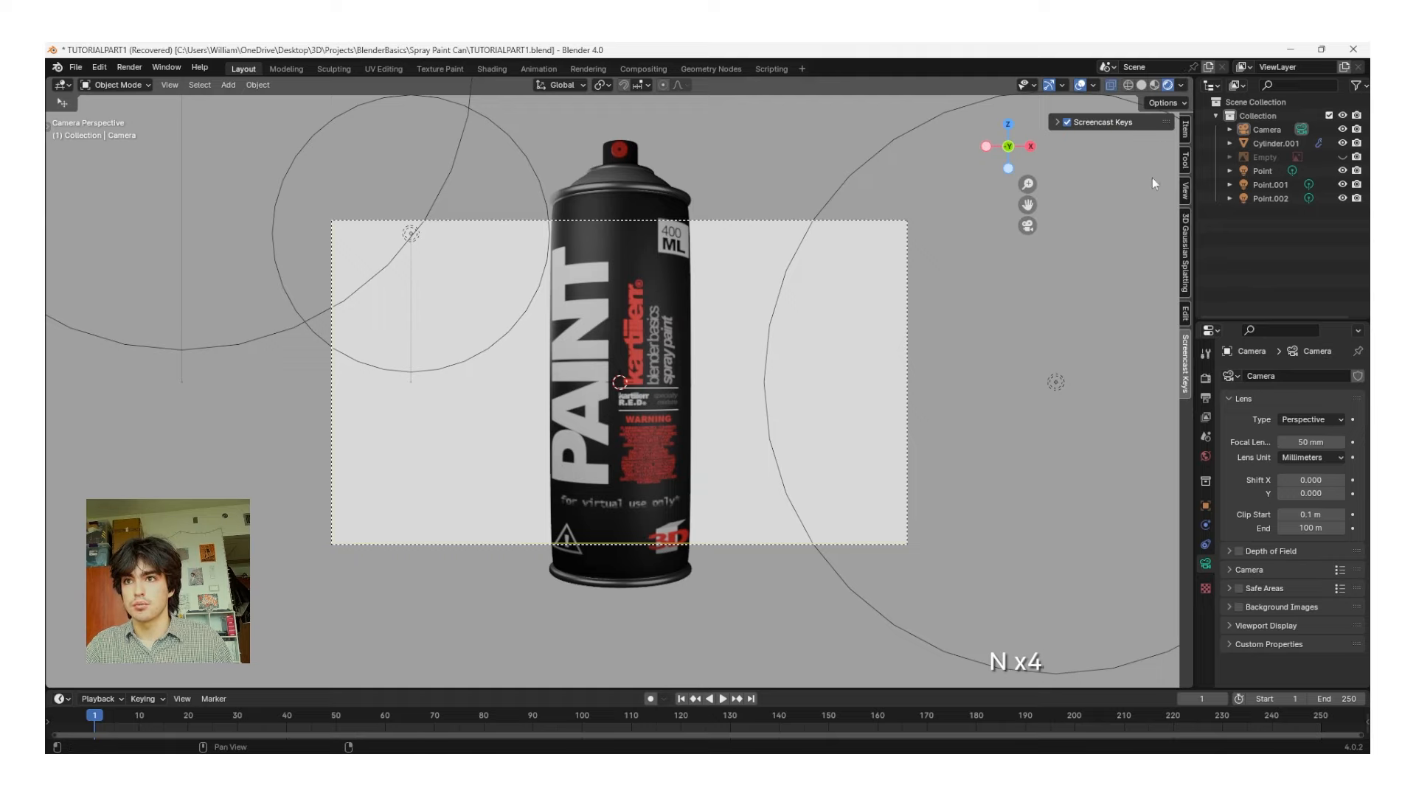
left_click(1186, 195)
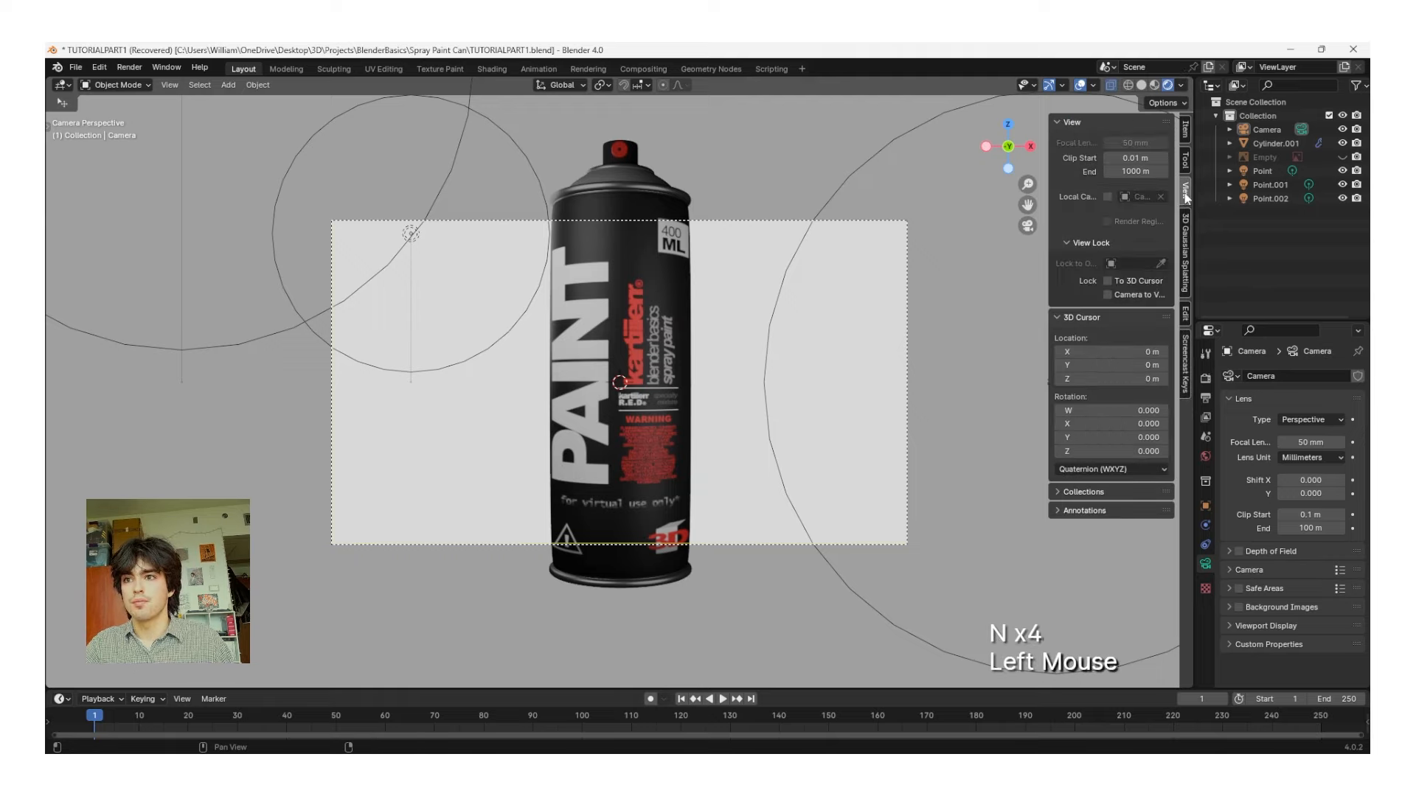
left_click(1108, 294)
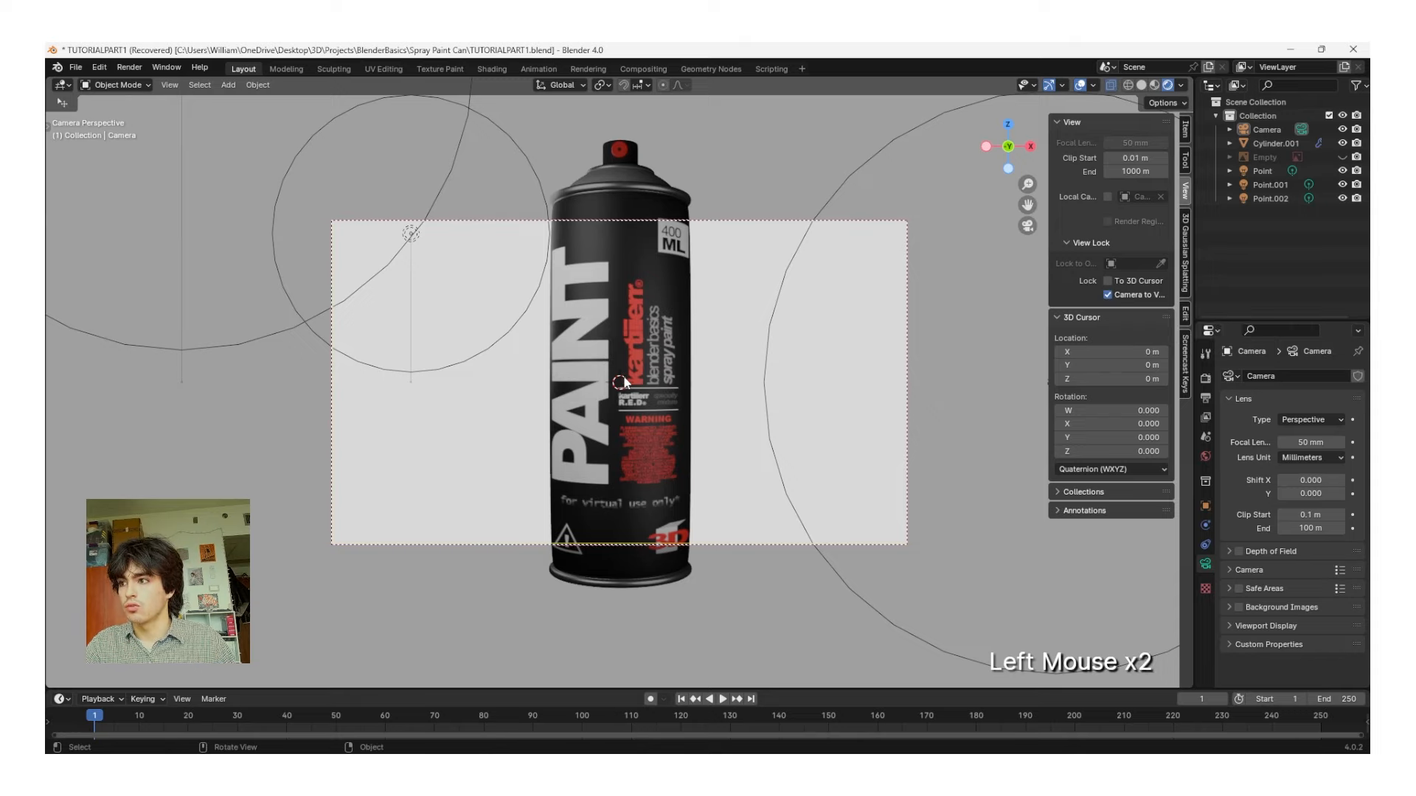
Step: Pull the camera back to about -15.47 m in Y to frame the whole can, and set its Z location to 0.19 m
scroll(619, 381, "down", 1)
scroll(621, 380, "down", 3)
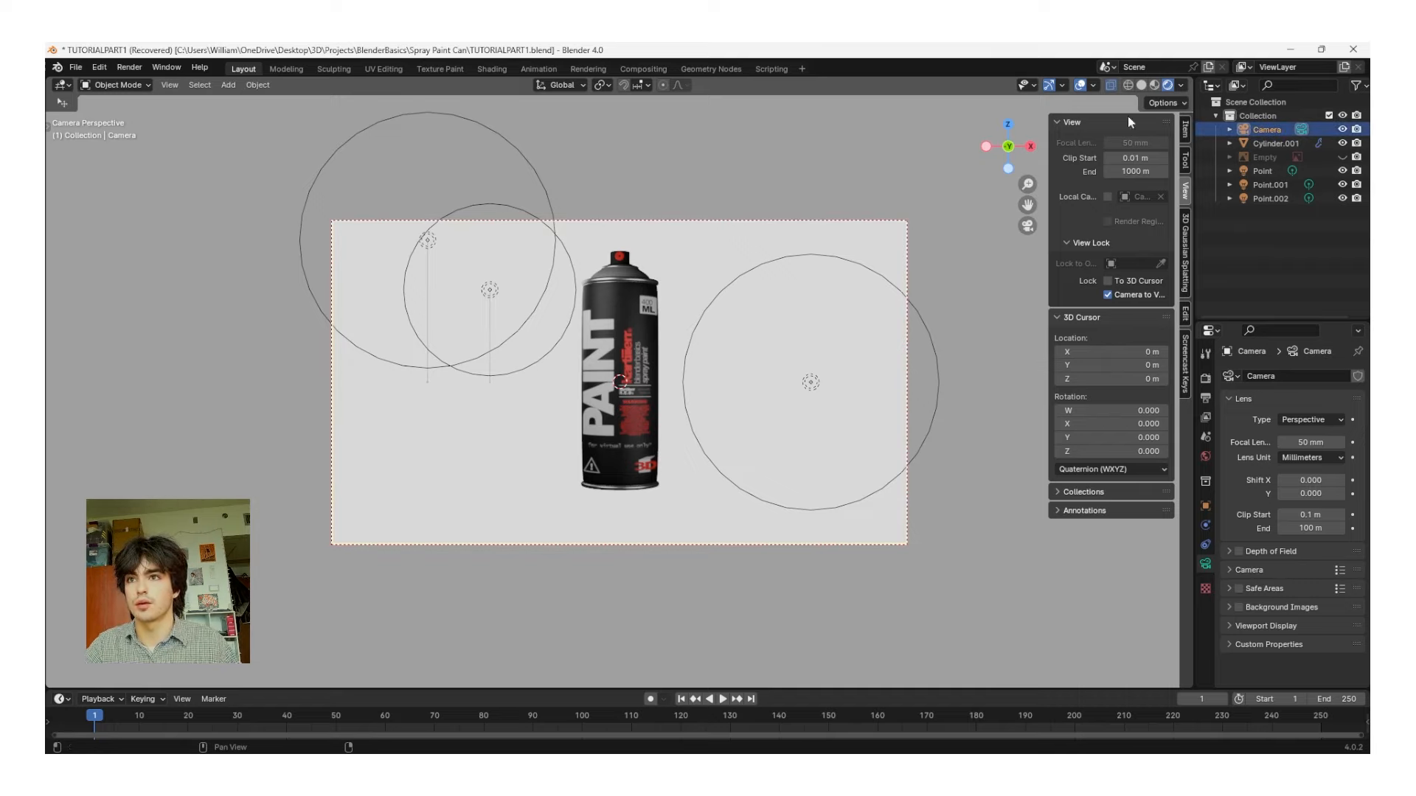
left_click(1187, 133)
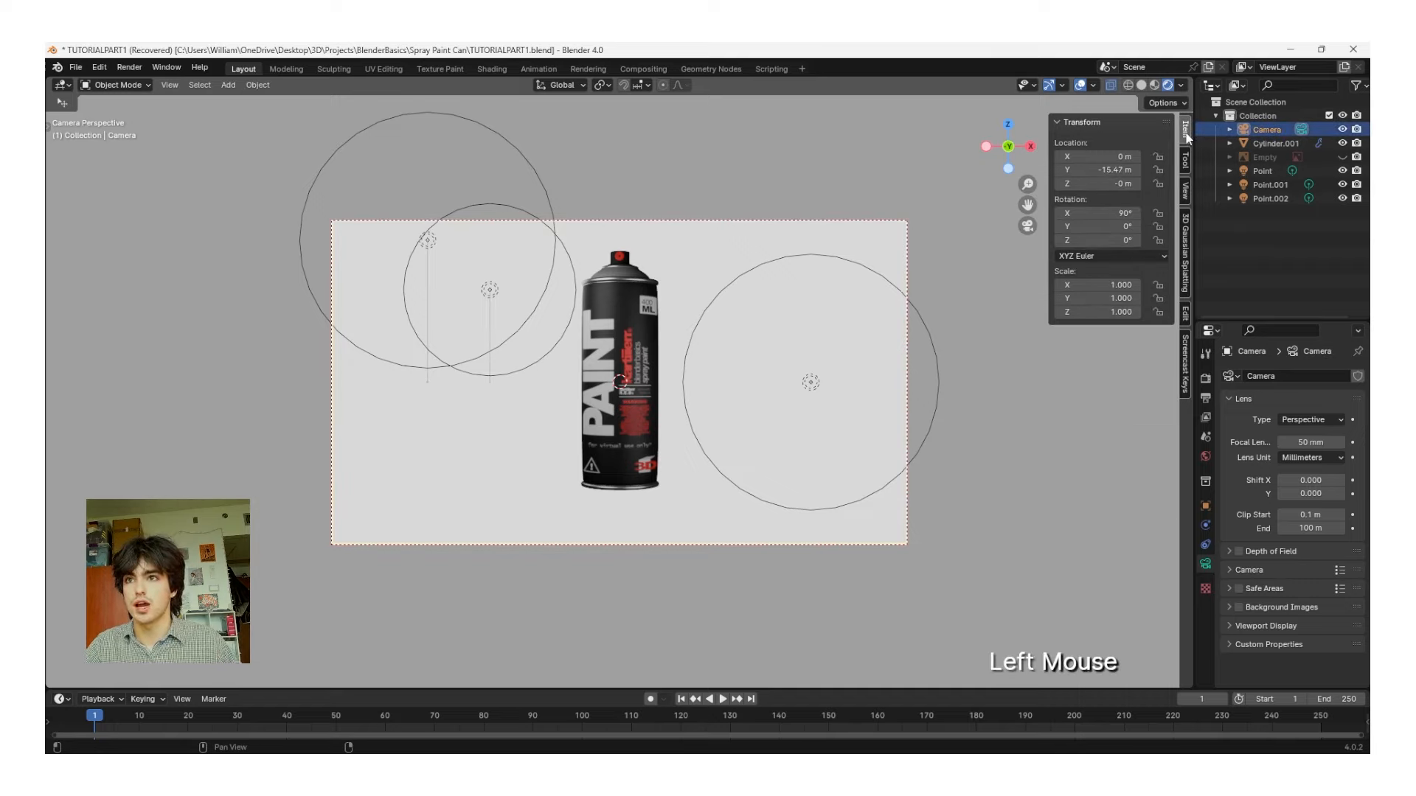
left_click(1184, 147)
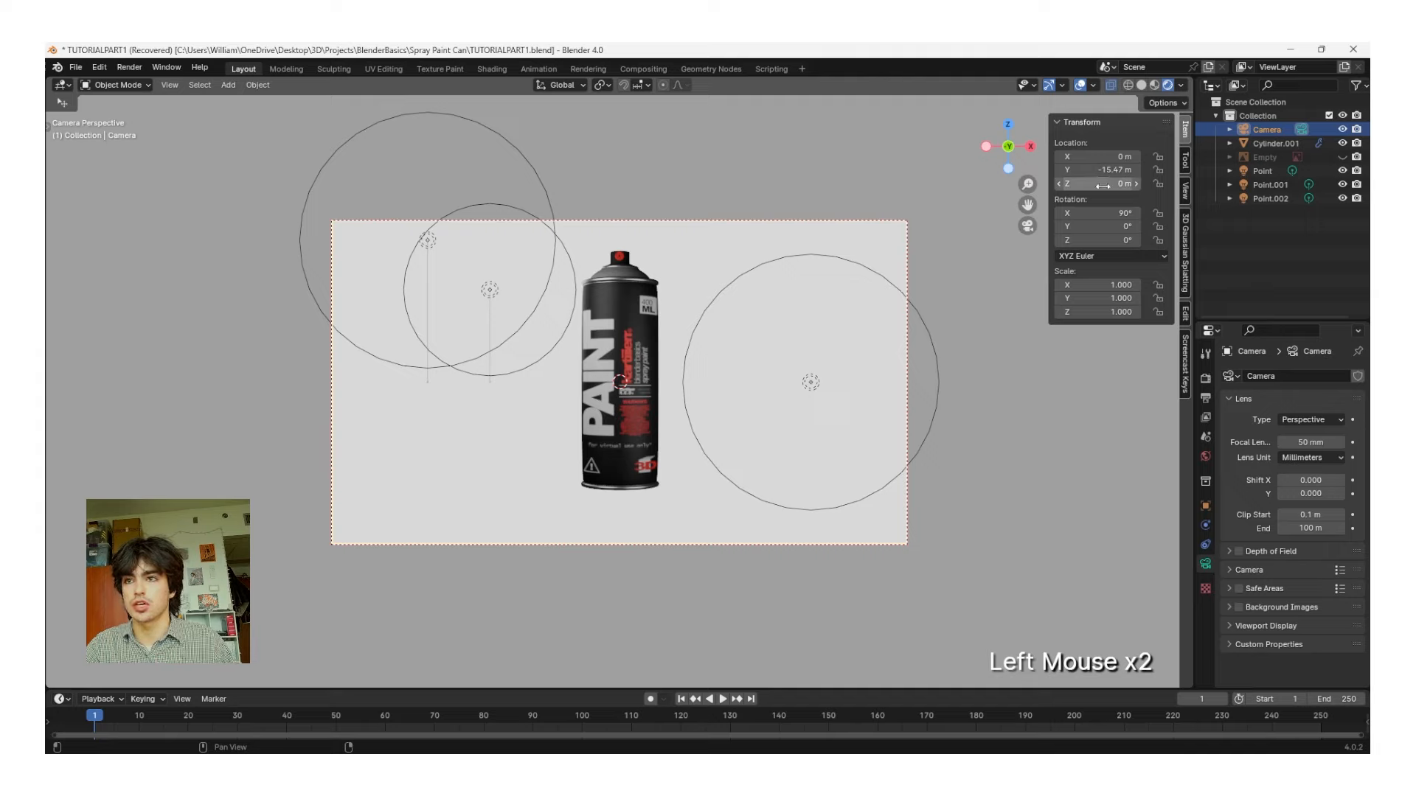
left_click_drag(1104, 184, 1138, 184)
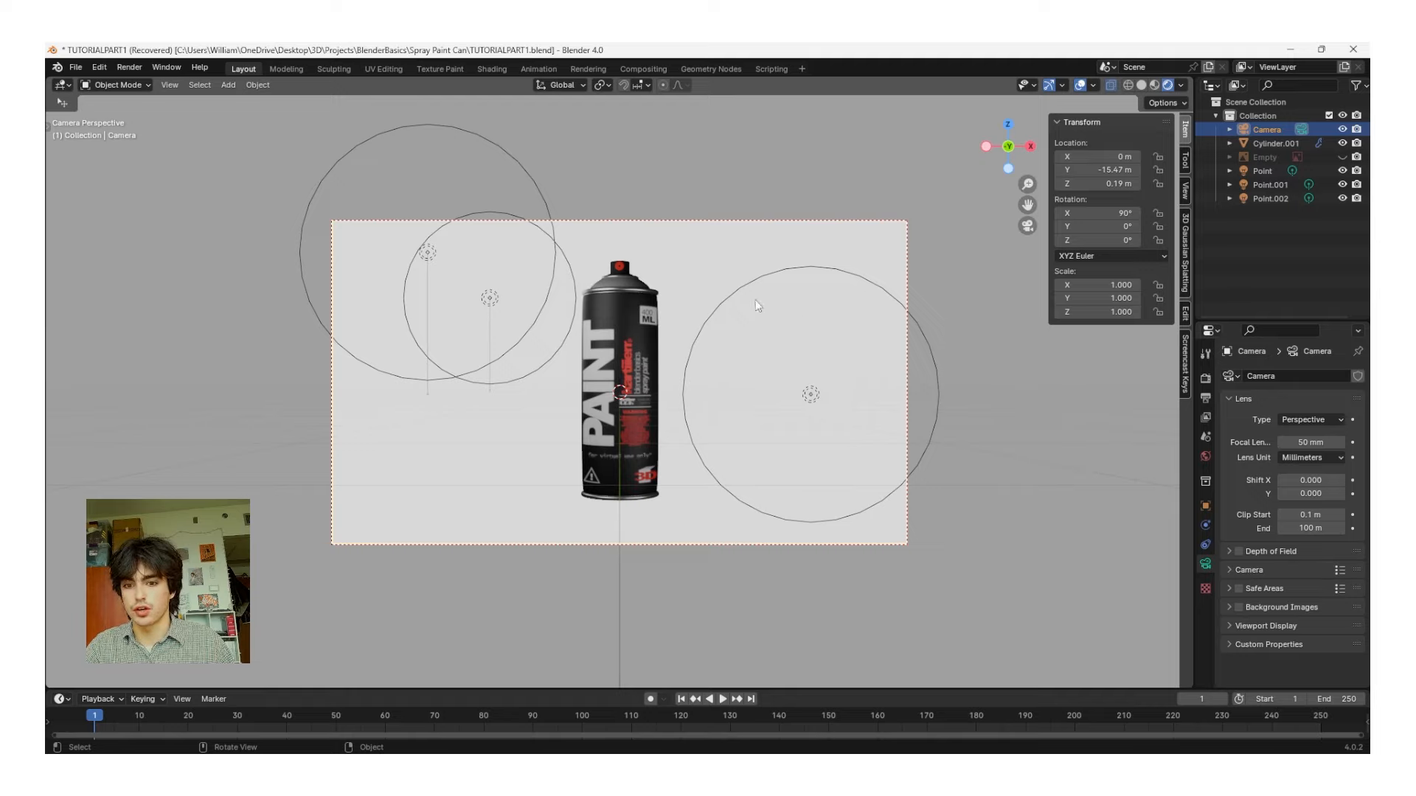
Step: Enable the Thirds composition guide in the camera's viewport display settings
left_click(1206, 573)
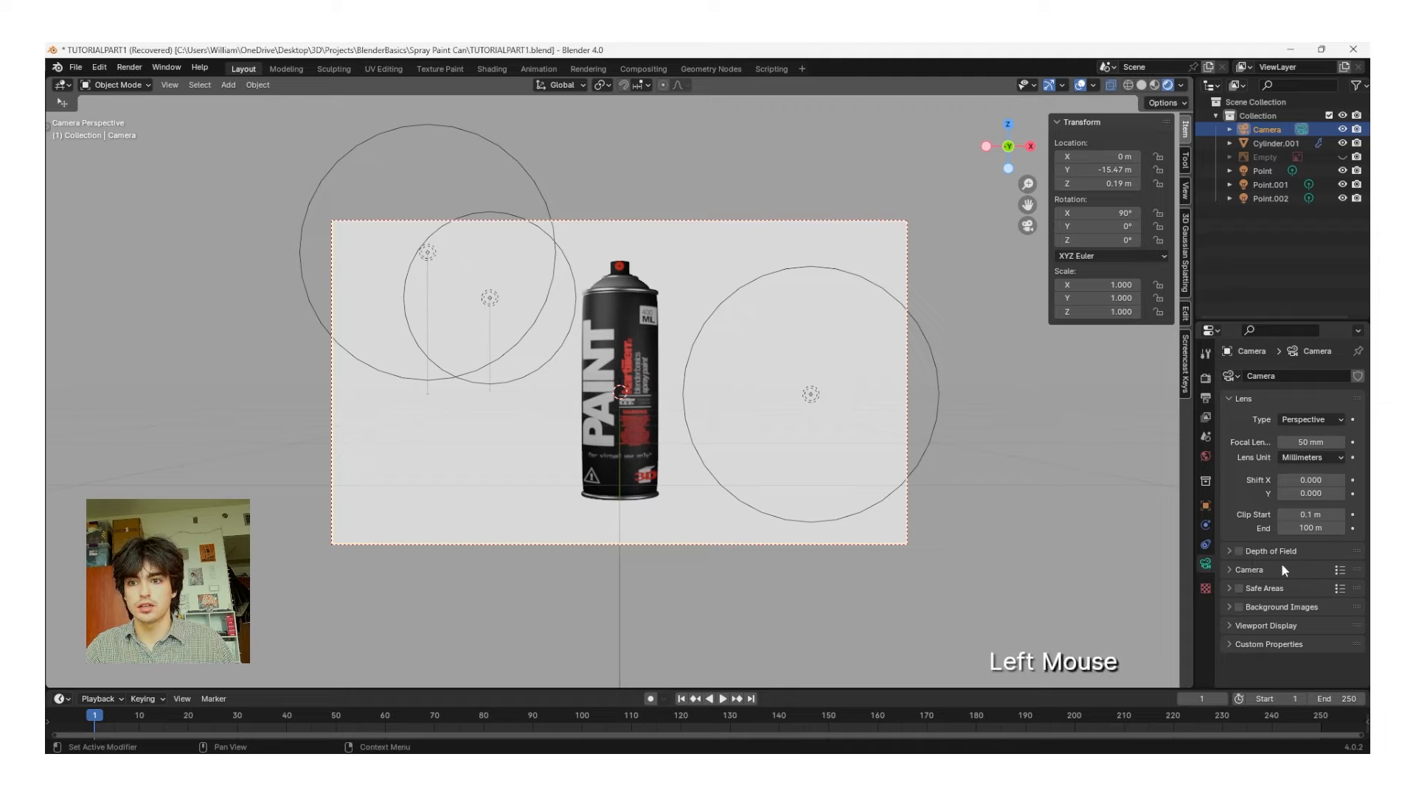
left_click(1227, 625)
scroll(1245, 551, "down", 8)
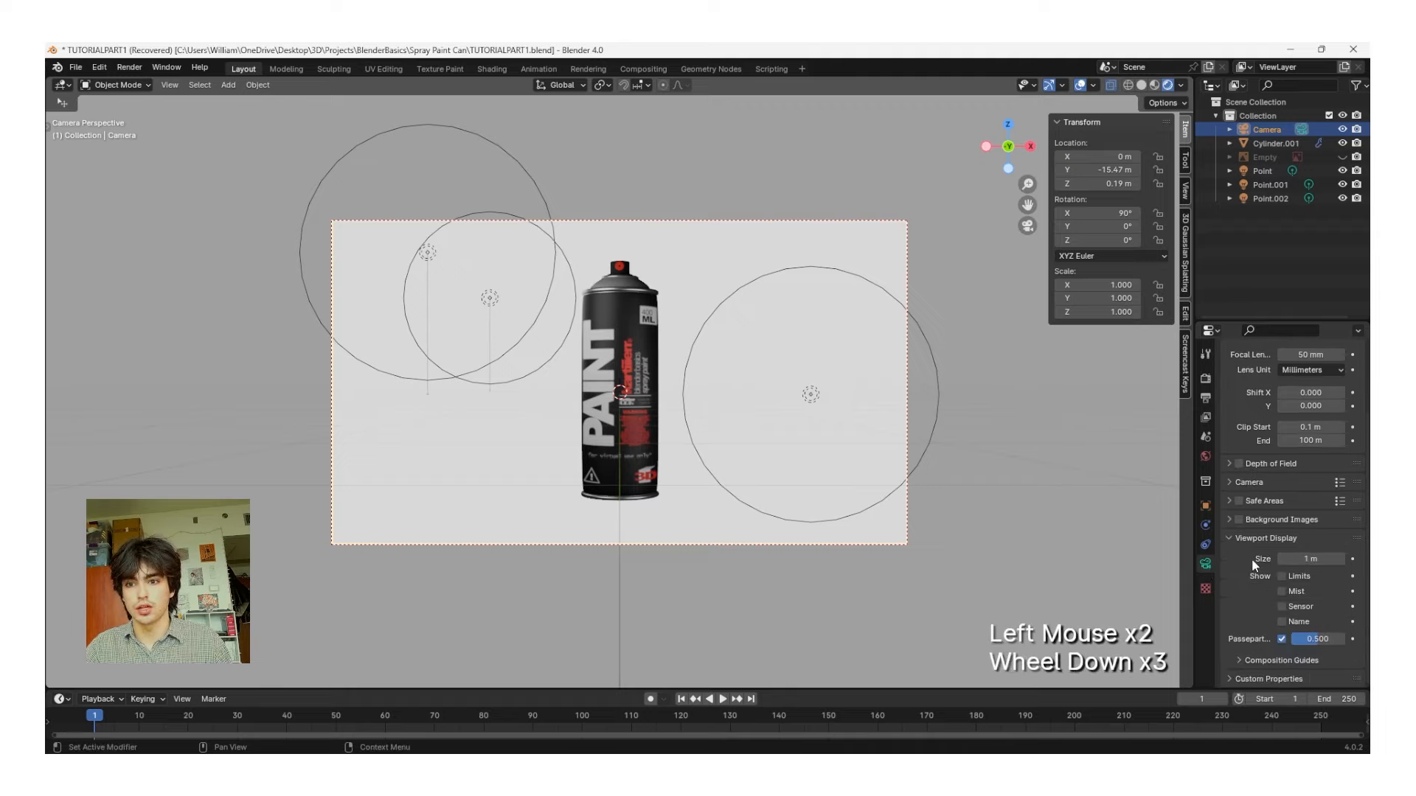
left_click(1234, 659)
scroll(1246, 553, "up", 1)
scroll(1247, 550, "down", 5)
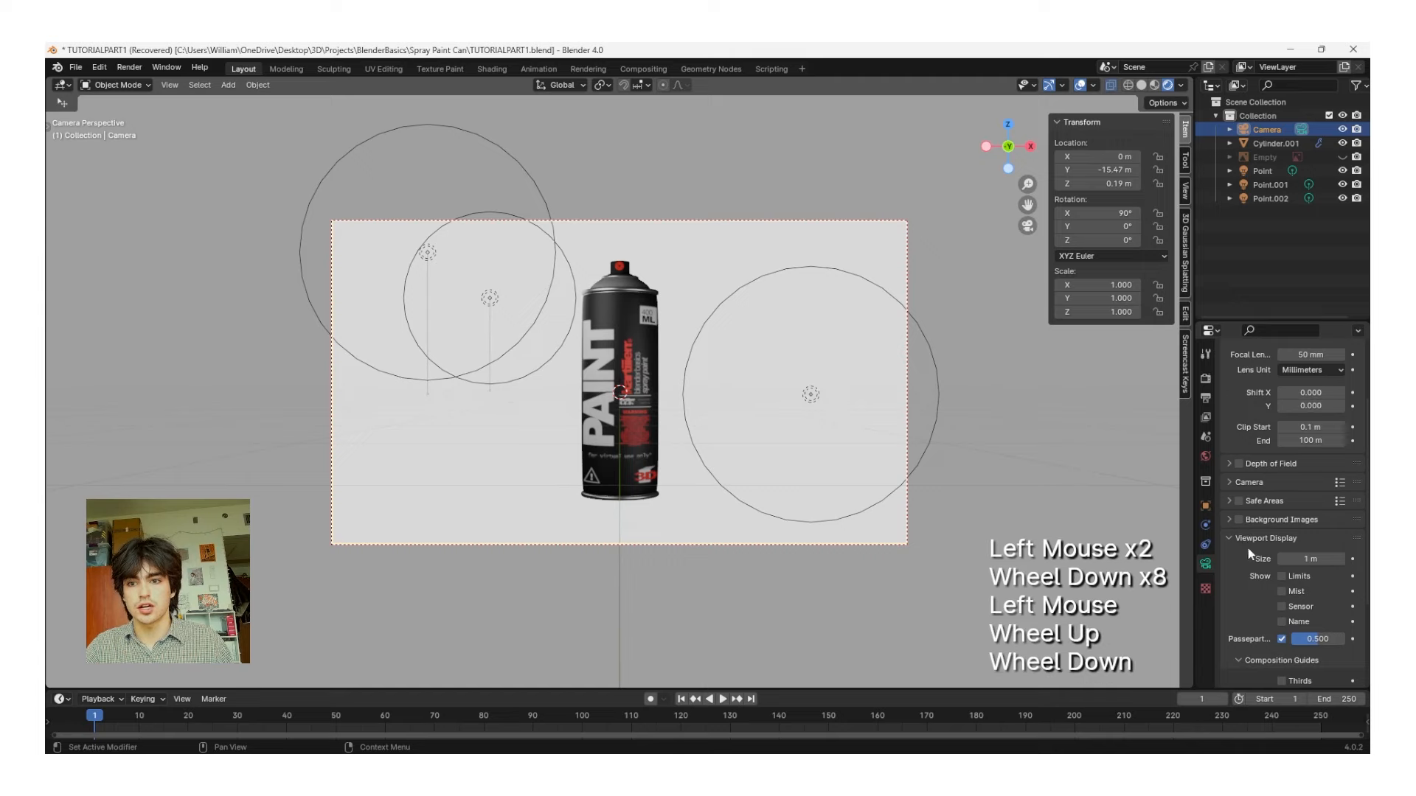
left_click(1287, 576)
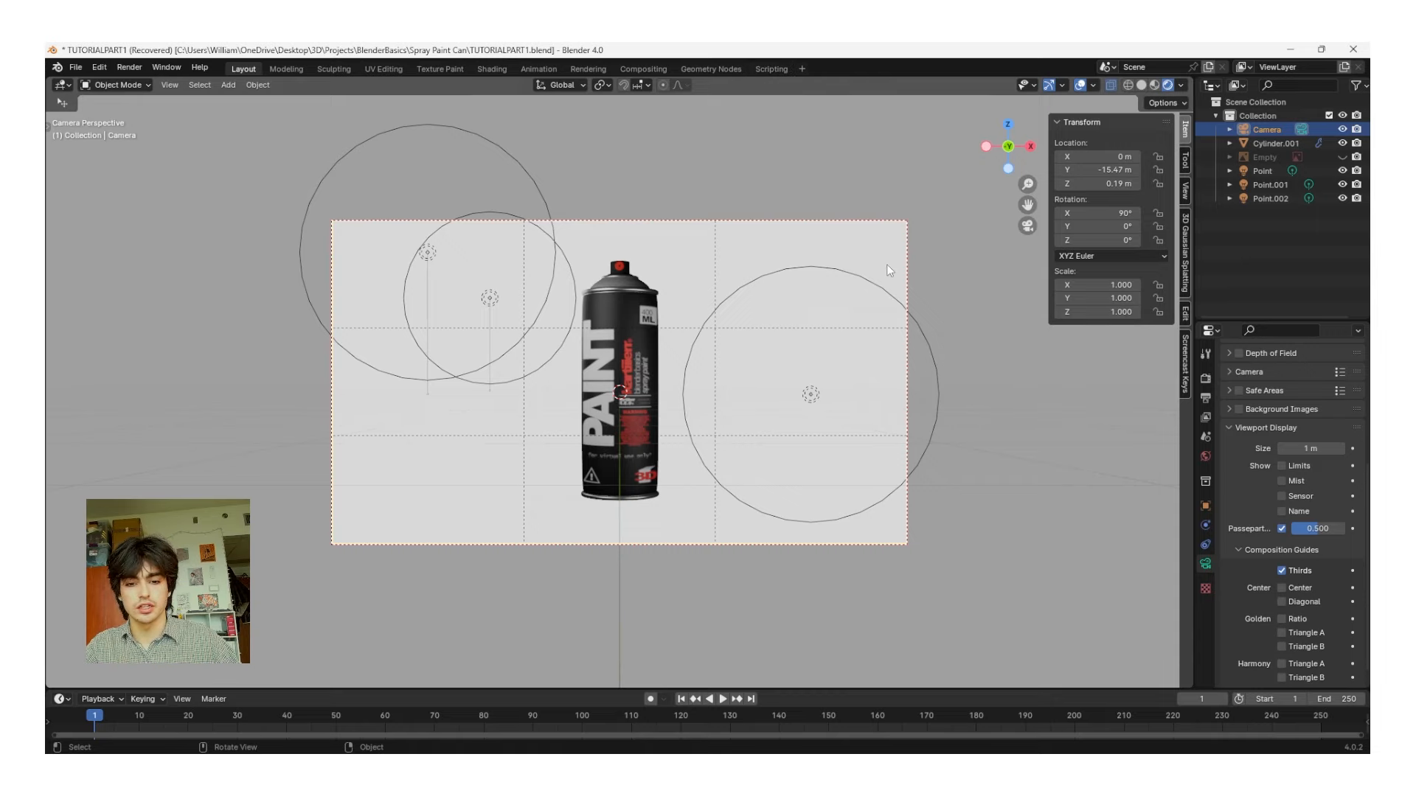
Step: Leave the camera view and rotate the spray can 15° about the global Y axis
key("KP_0")
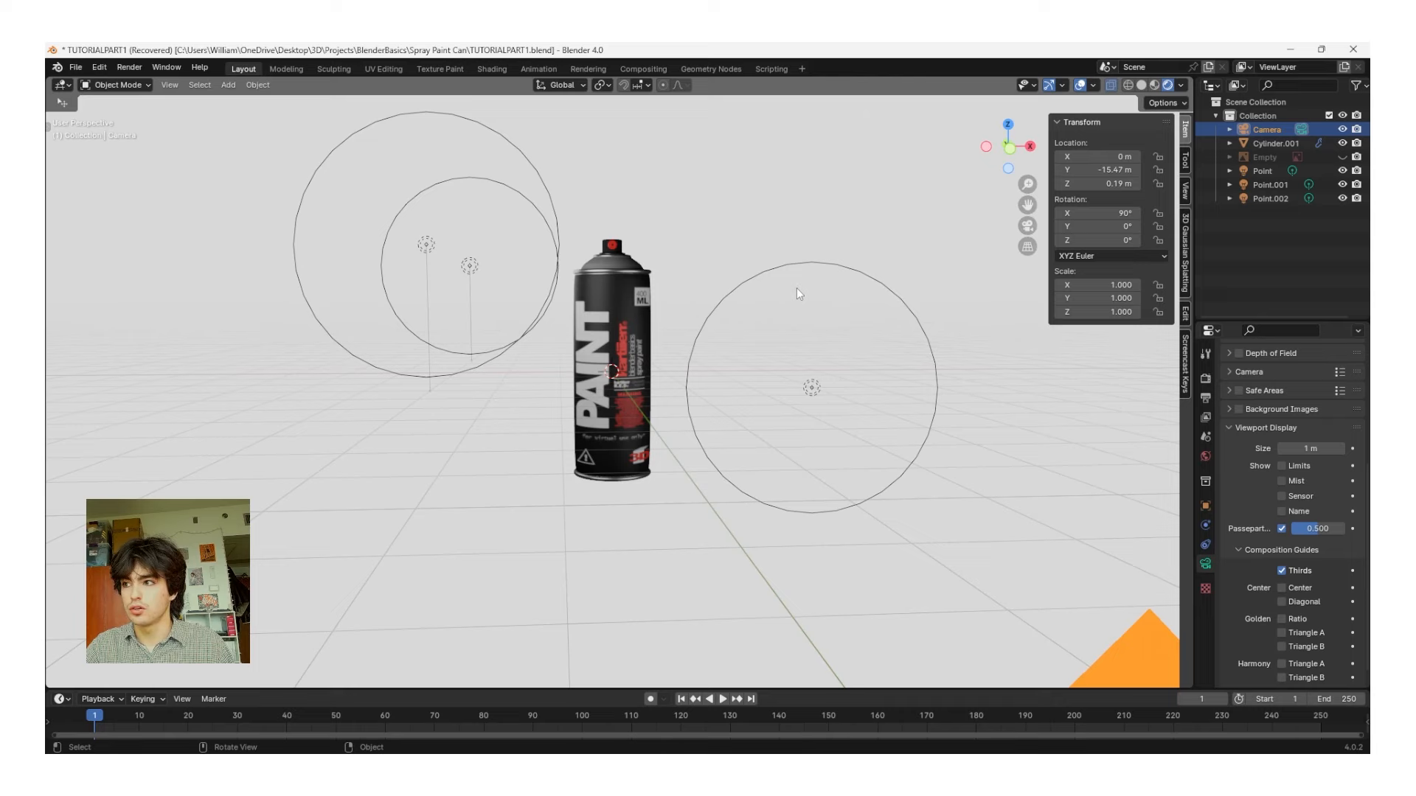
left_click(615, 310)
key("r")
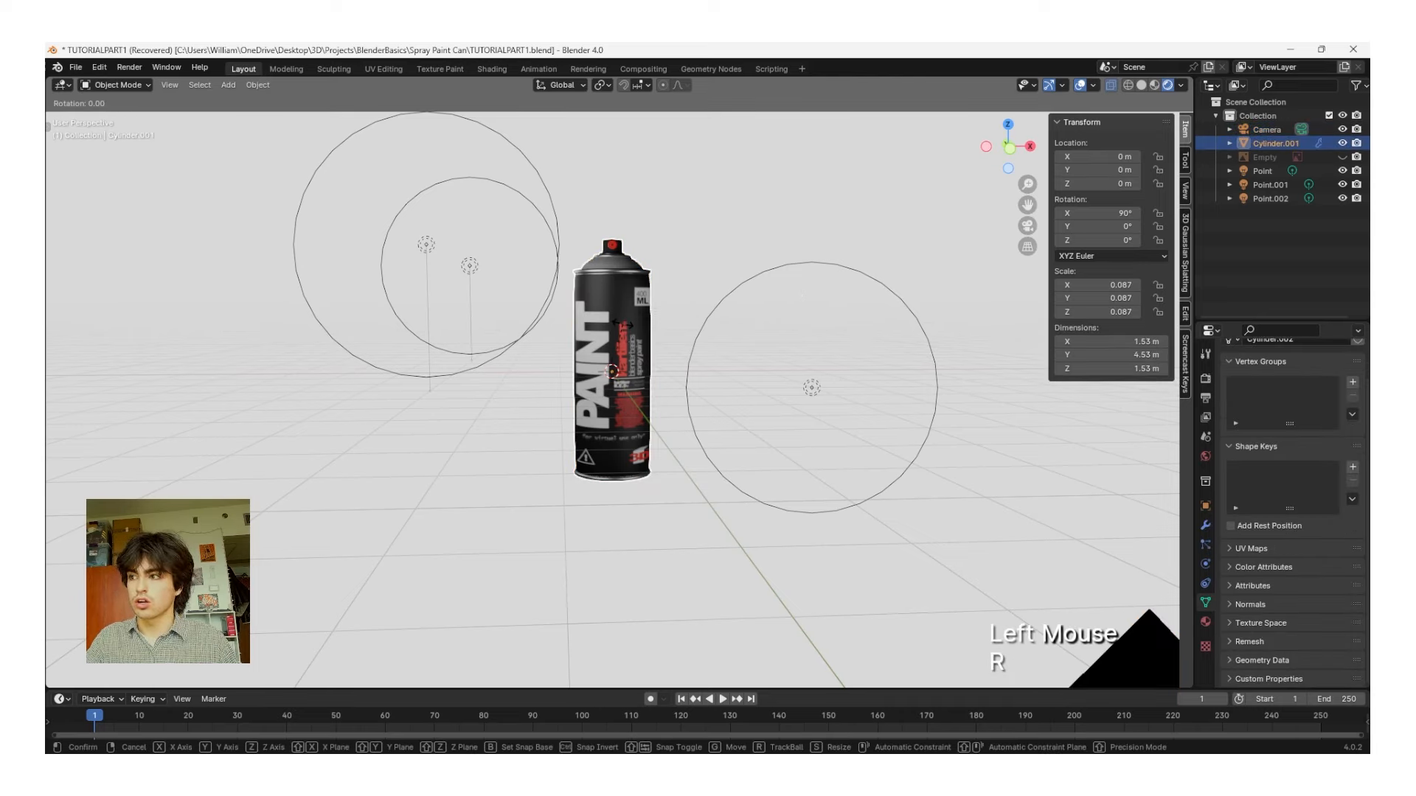
key("y")
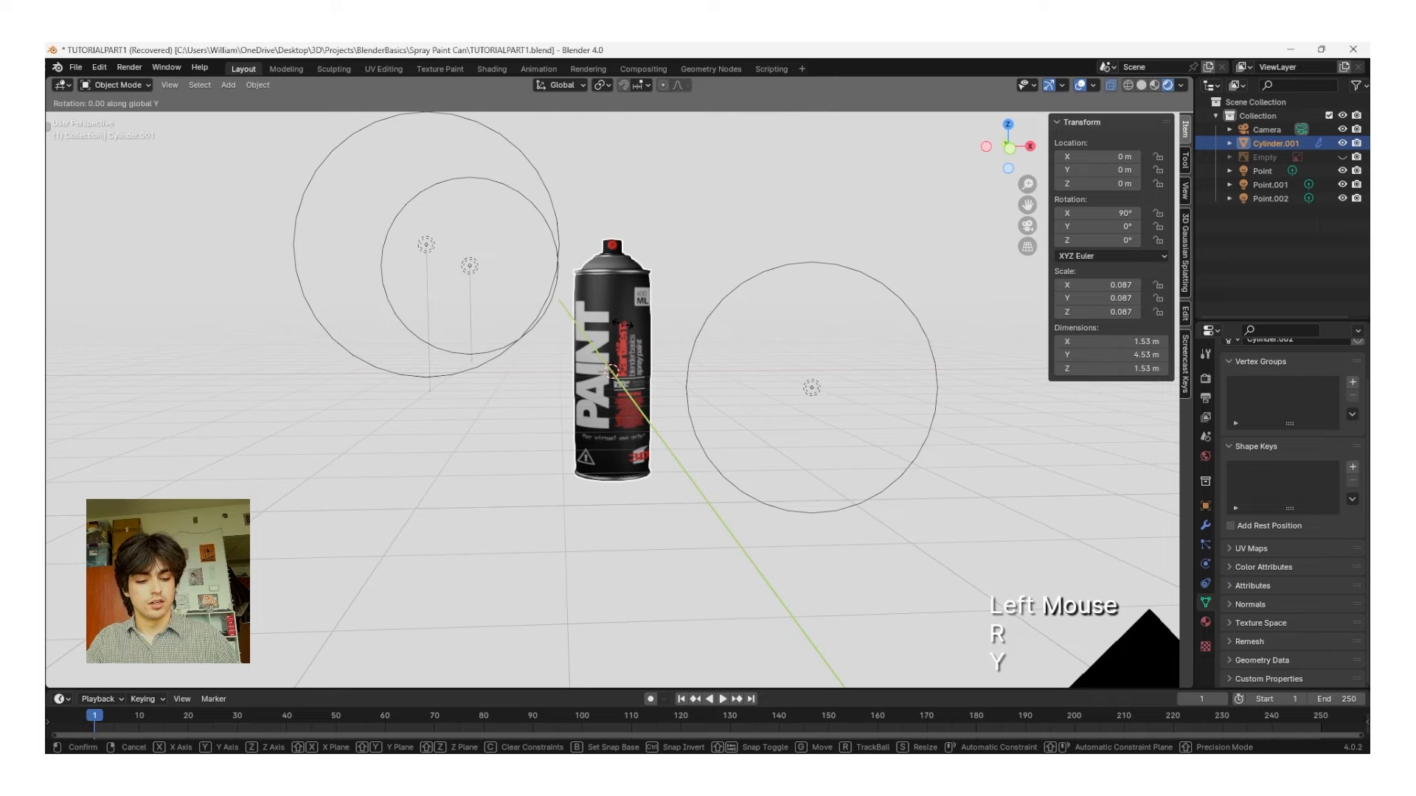
key("KP_1")
key("KP_5")
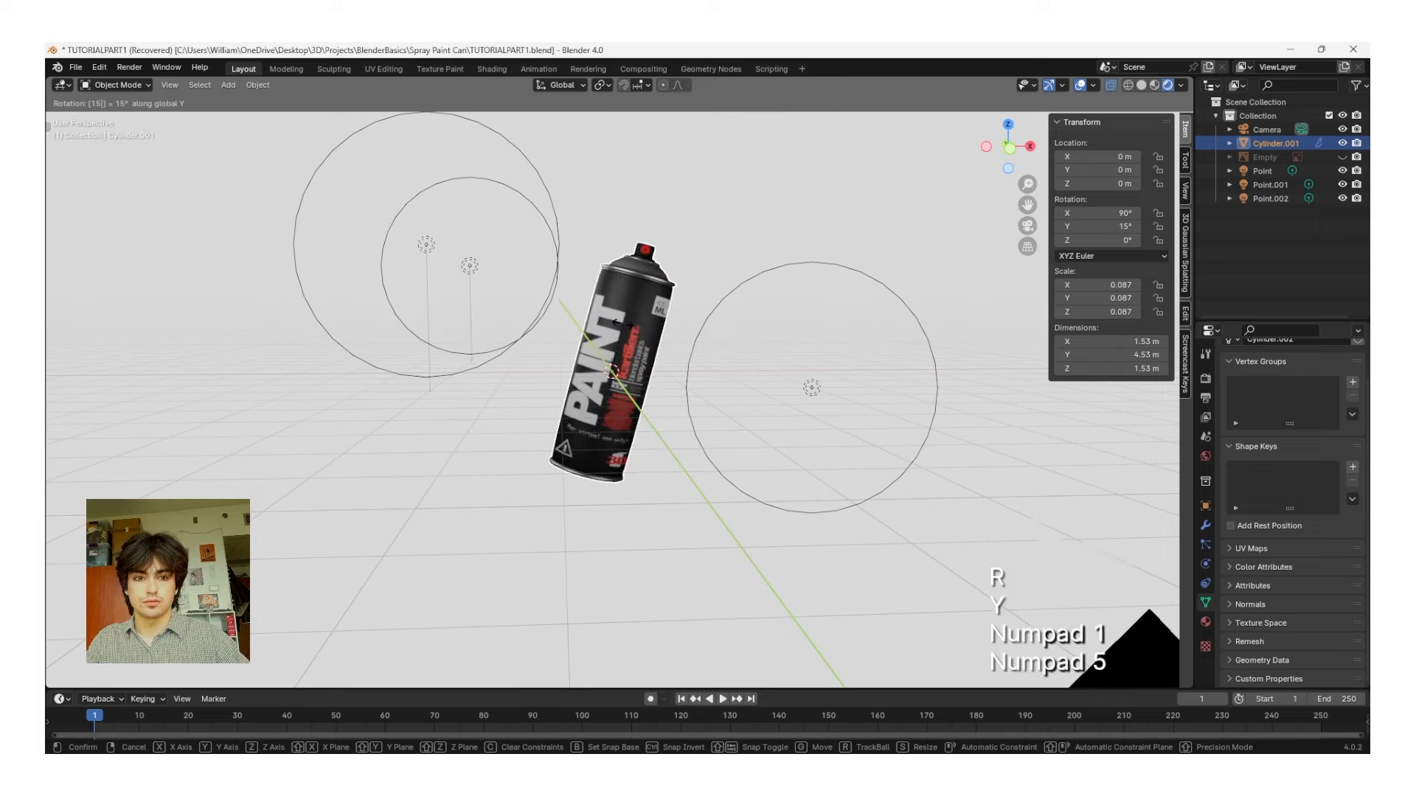
key("Return")
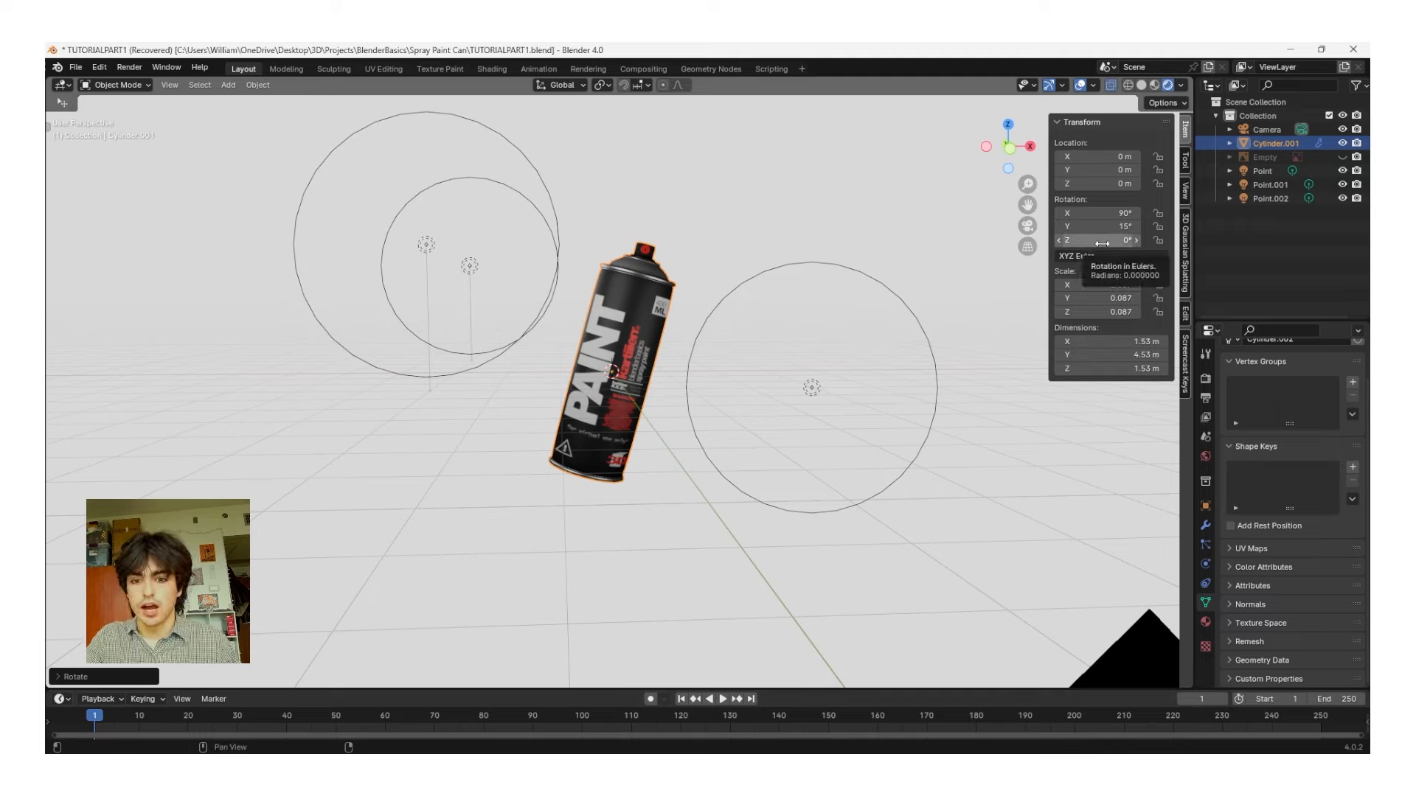
Step: Keyframe the can's rotation at frame 1 with Z at 0° and at frame 250 with Z at 360°
key("i")
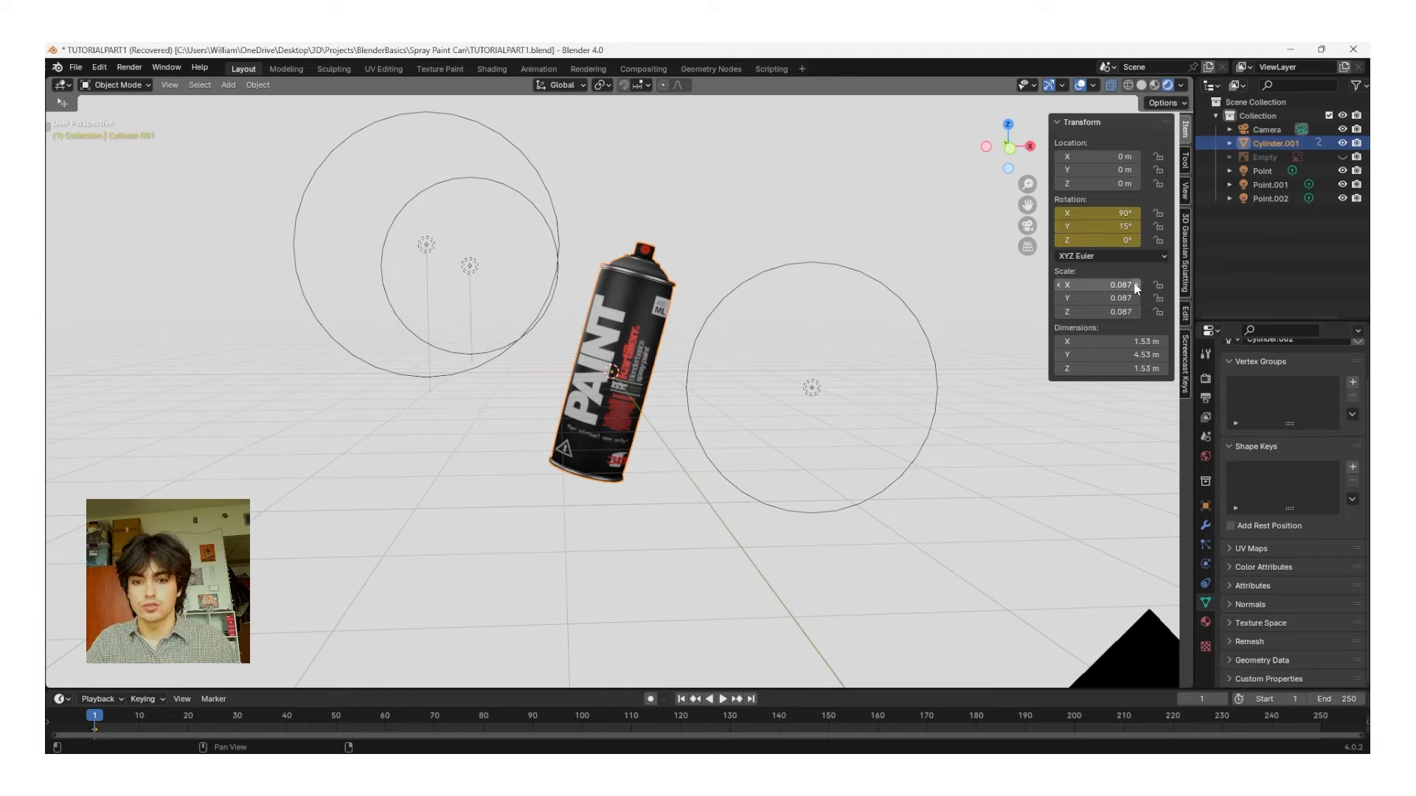
left_click(1205, 699)
type("250")
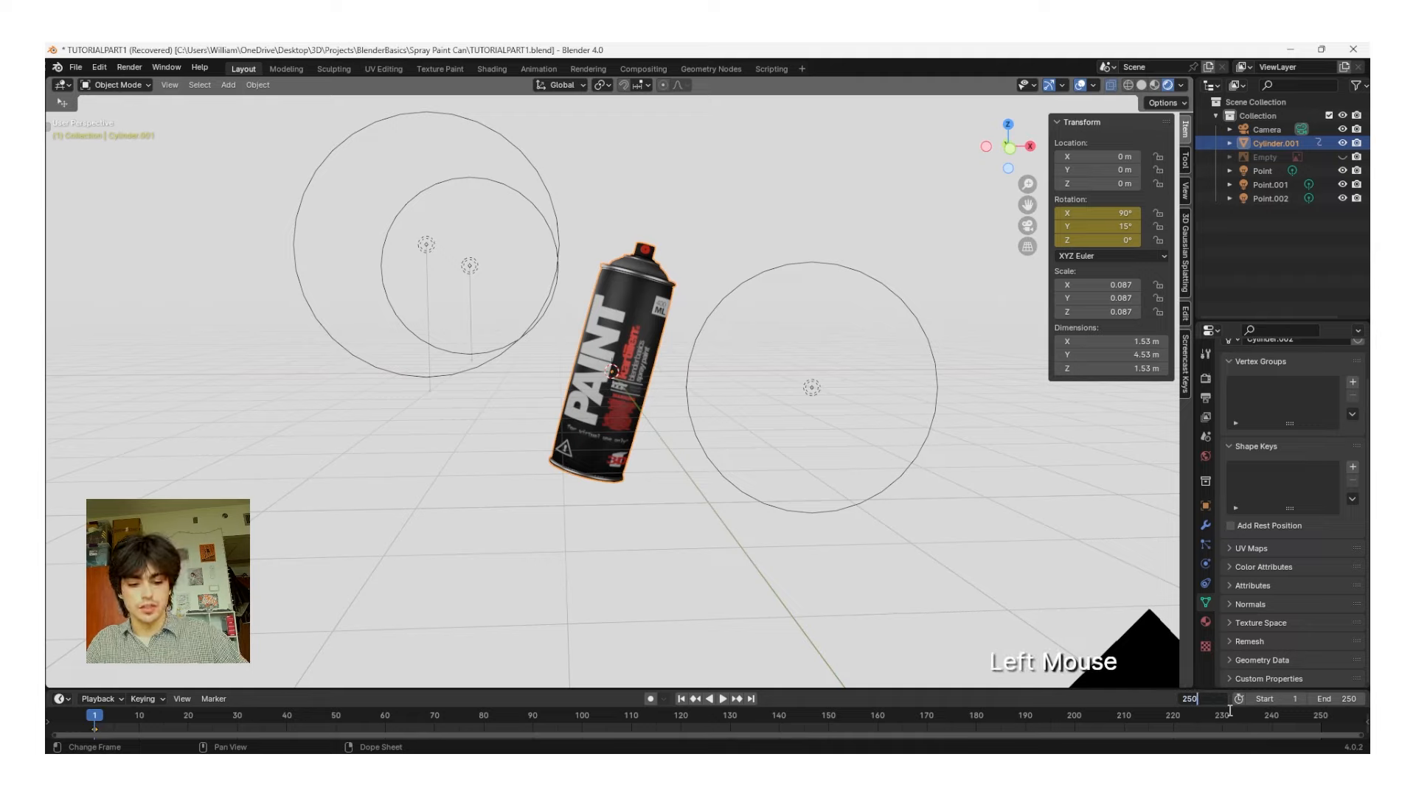
key("Return")
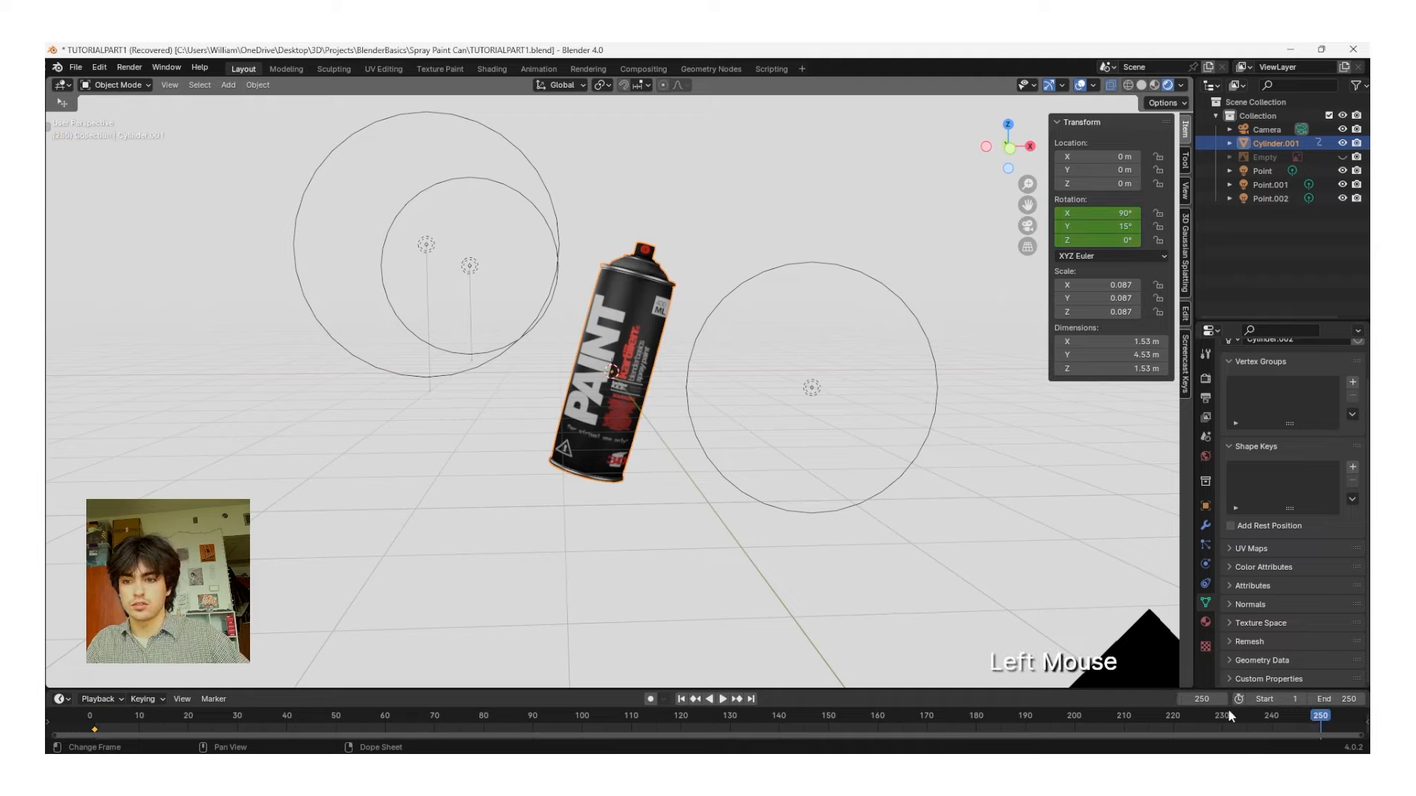
left_click(1108, 240)
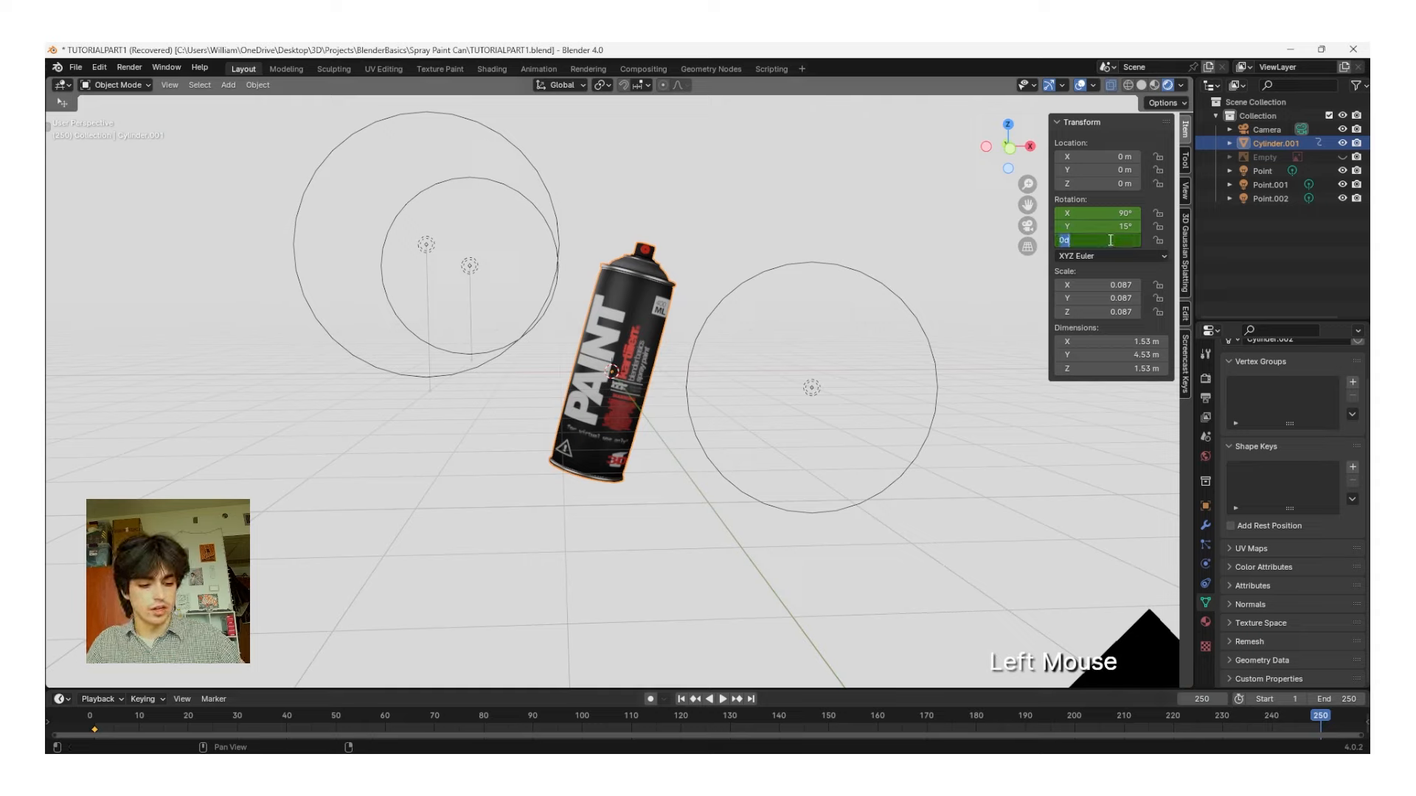
type("360")
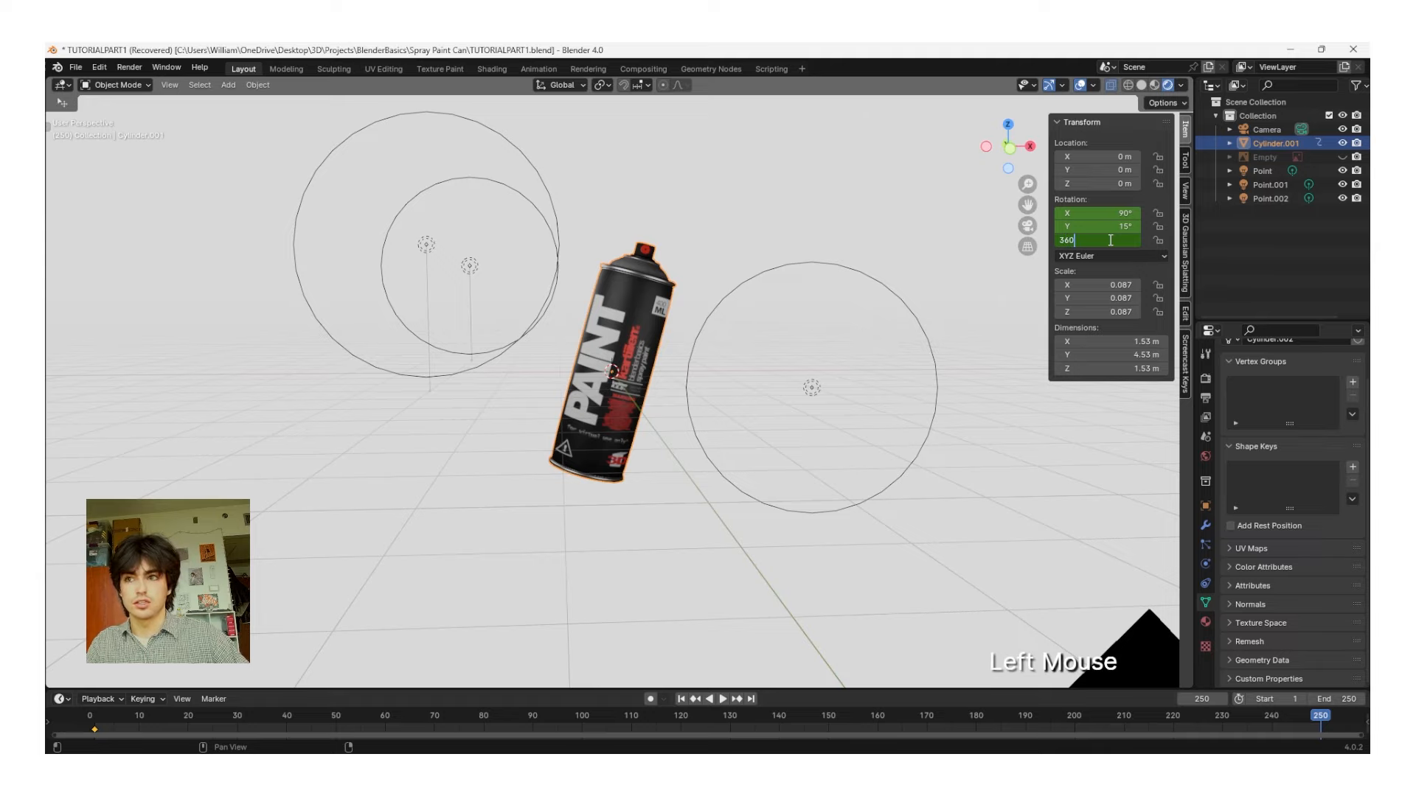
key("Return")
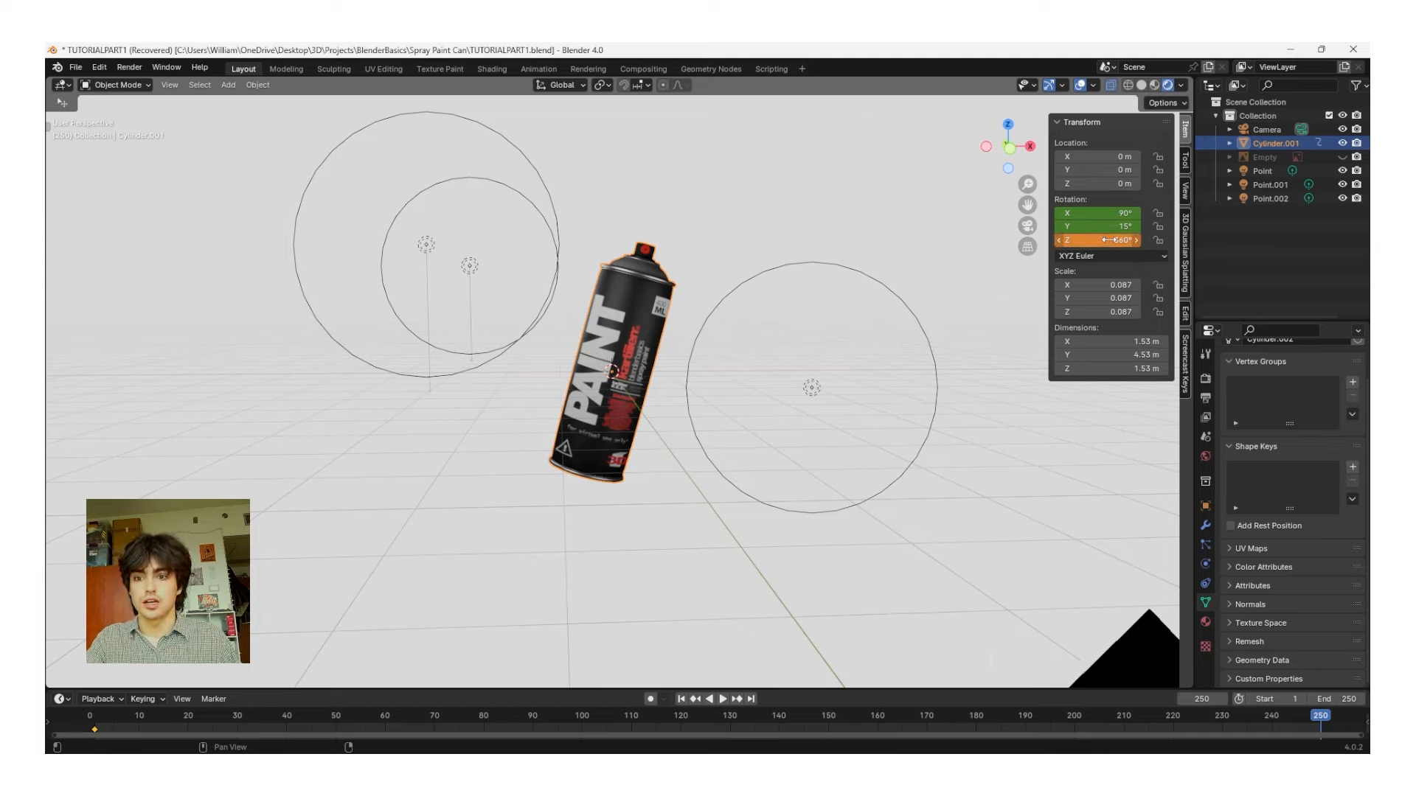
key("i")
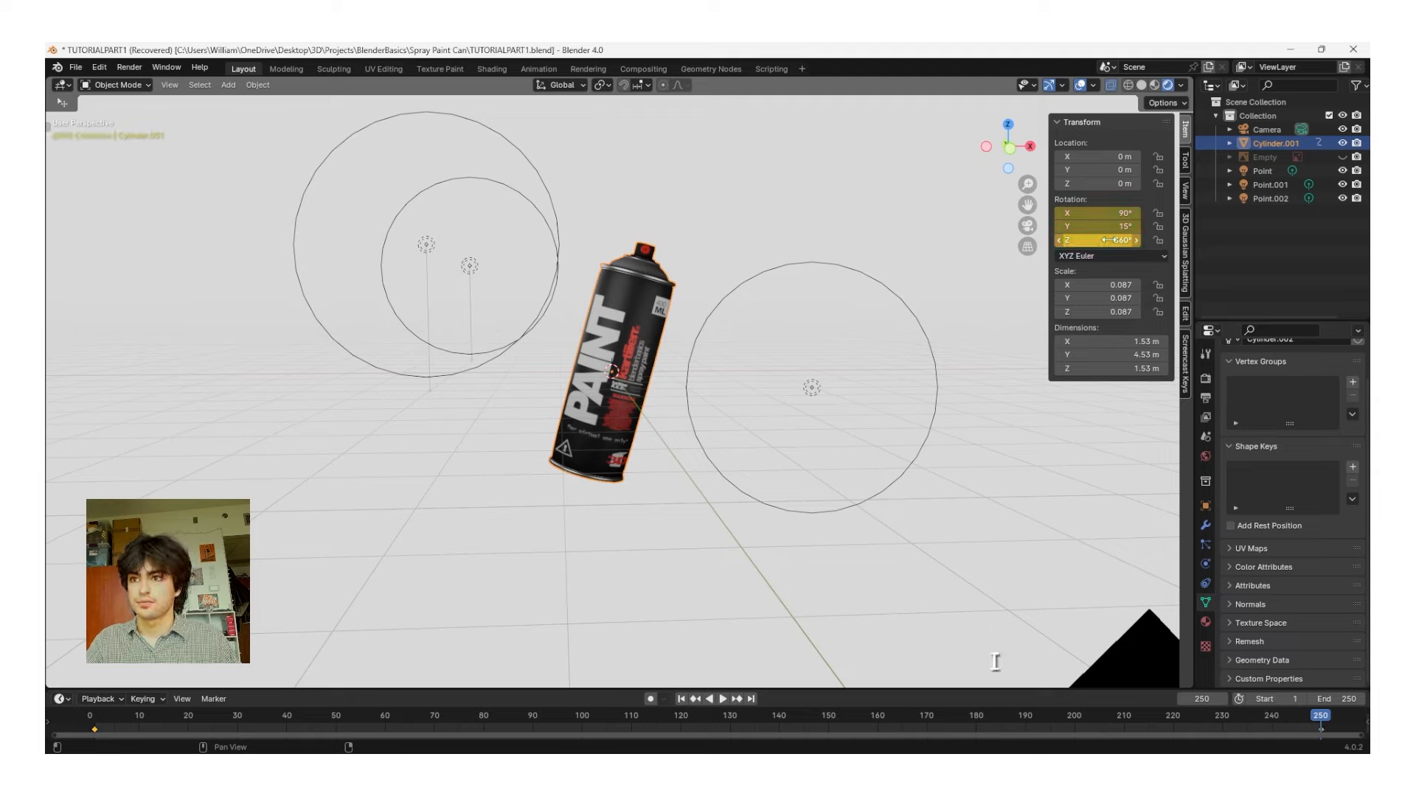
Step: Play back the animation to check the can's full spin
key("space")
key("space")
key("space")
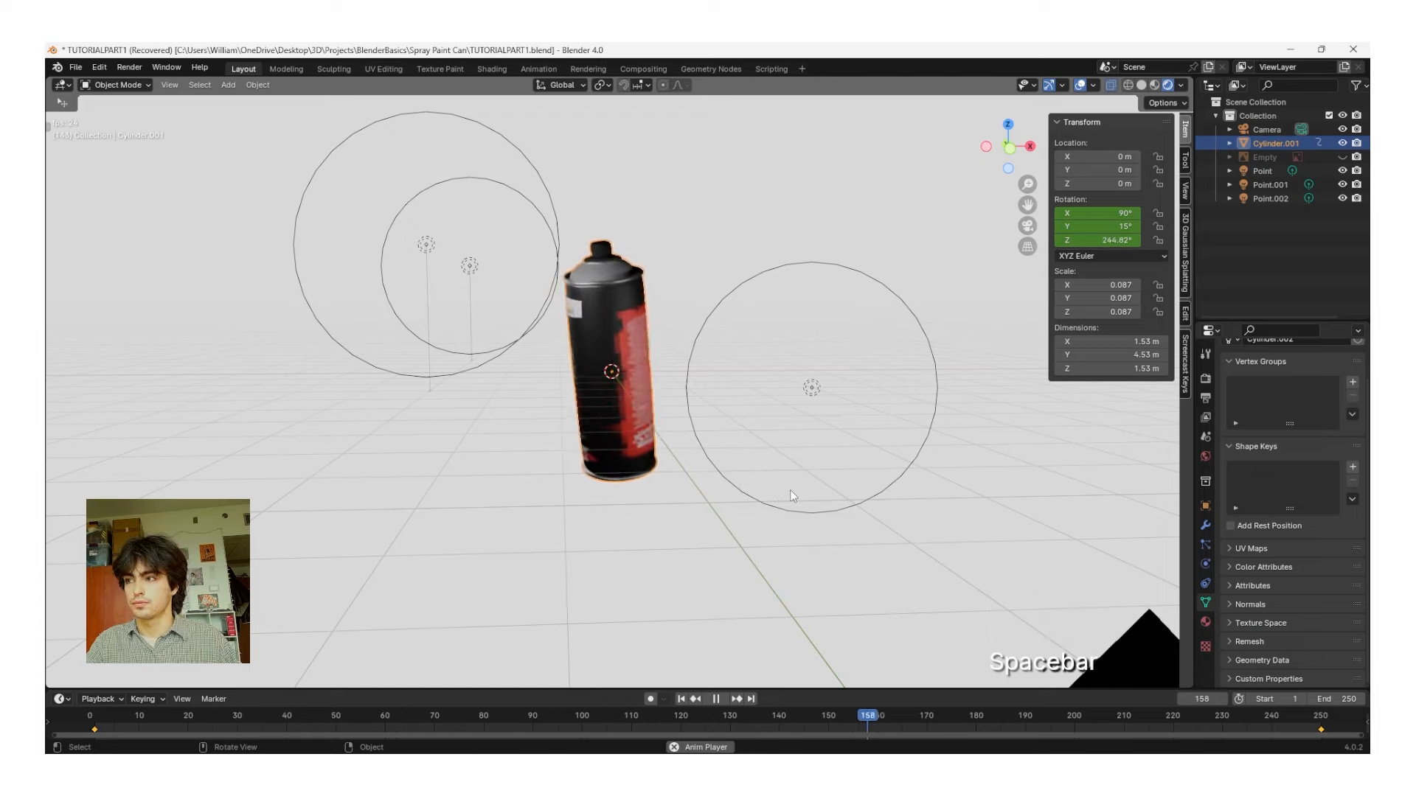
left_click(1028, 226)
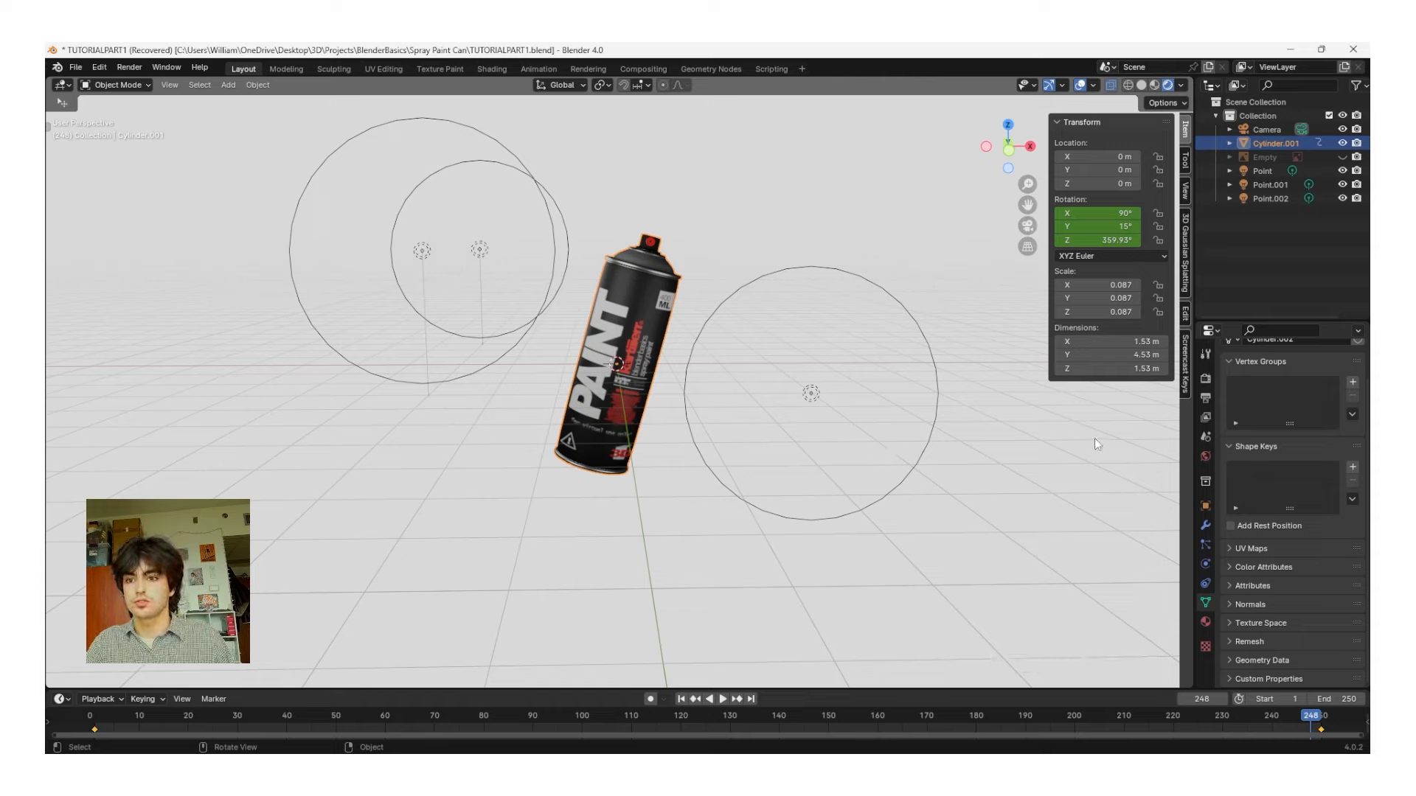
Step: Enable Ambient Occlusion, Bloom and Screen Space Reflections in the Eevee render settings
left_click(1207, 379)
scroll(1254, 427, "up", 4)
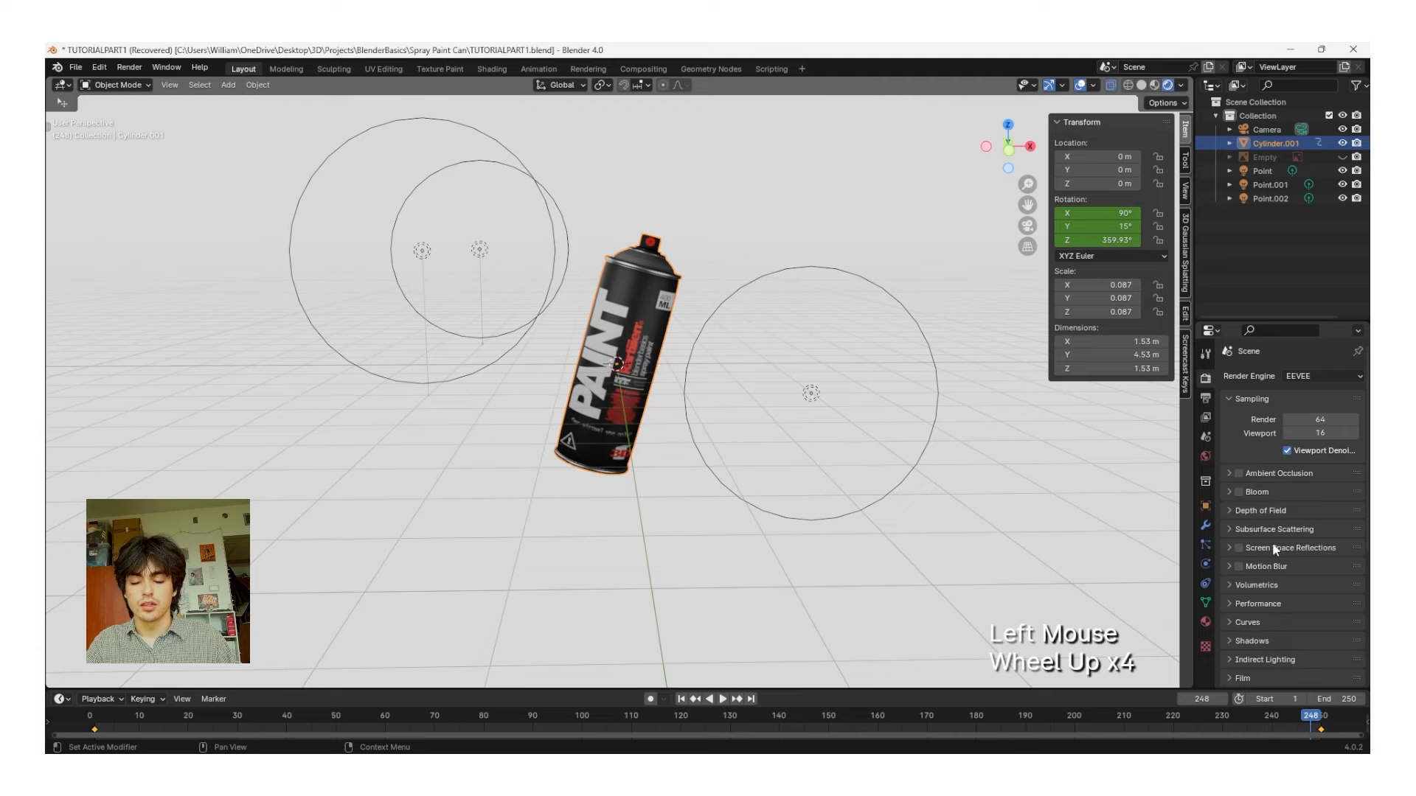
left_click(1240, 474)
left_click(1239, 492)
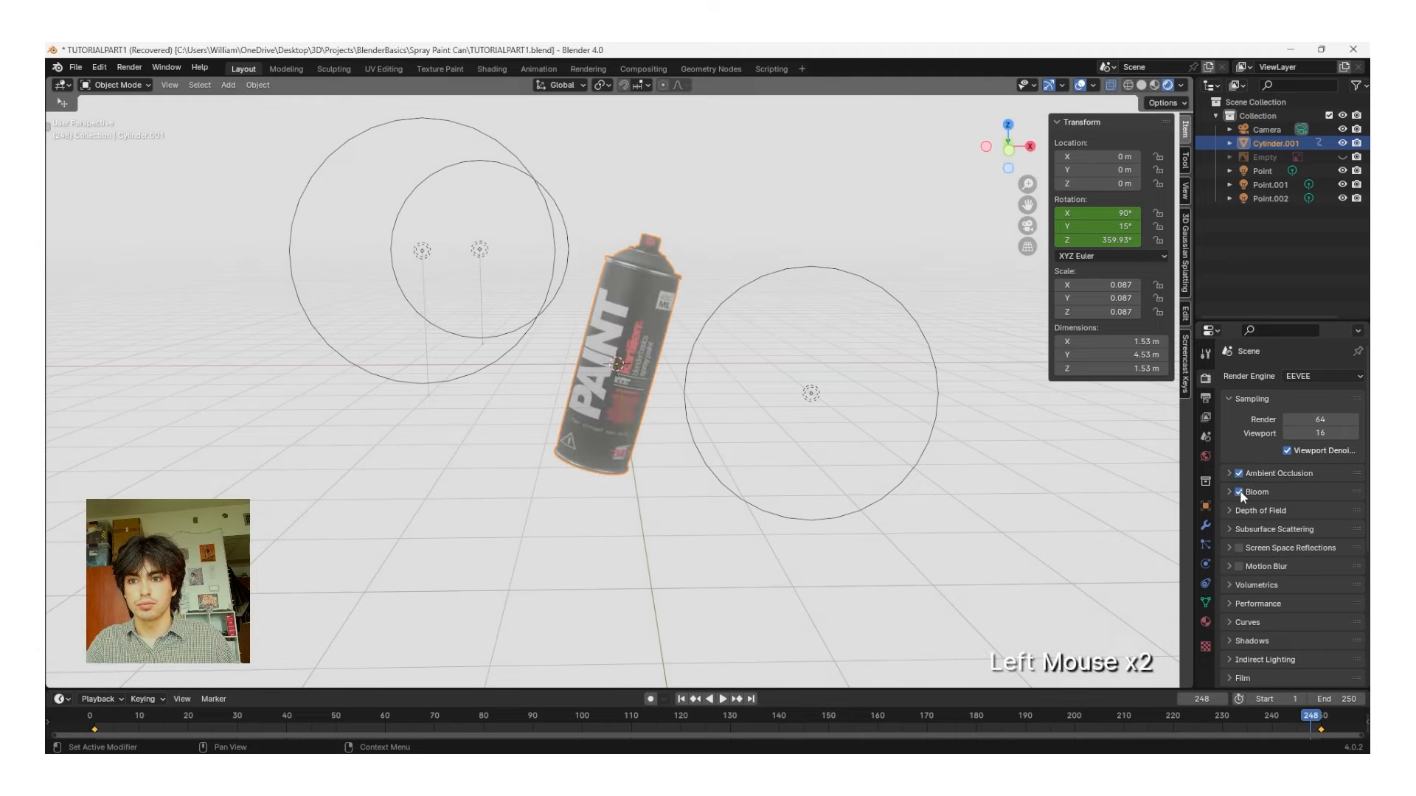
left_click(1239, 548)
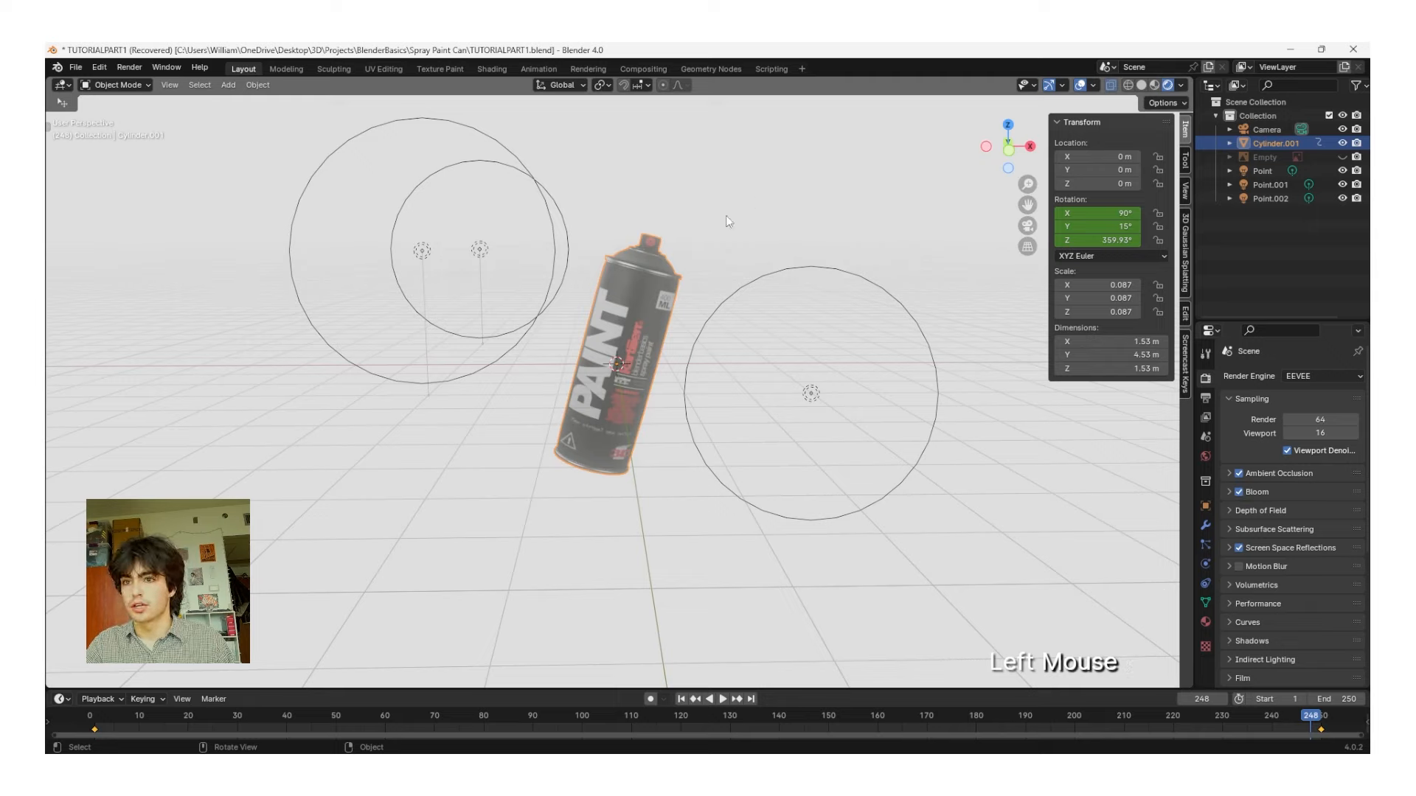
Step: Raise the Bloom threshold to 2.7 and deselect the spray can
left_click(1229, 490)
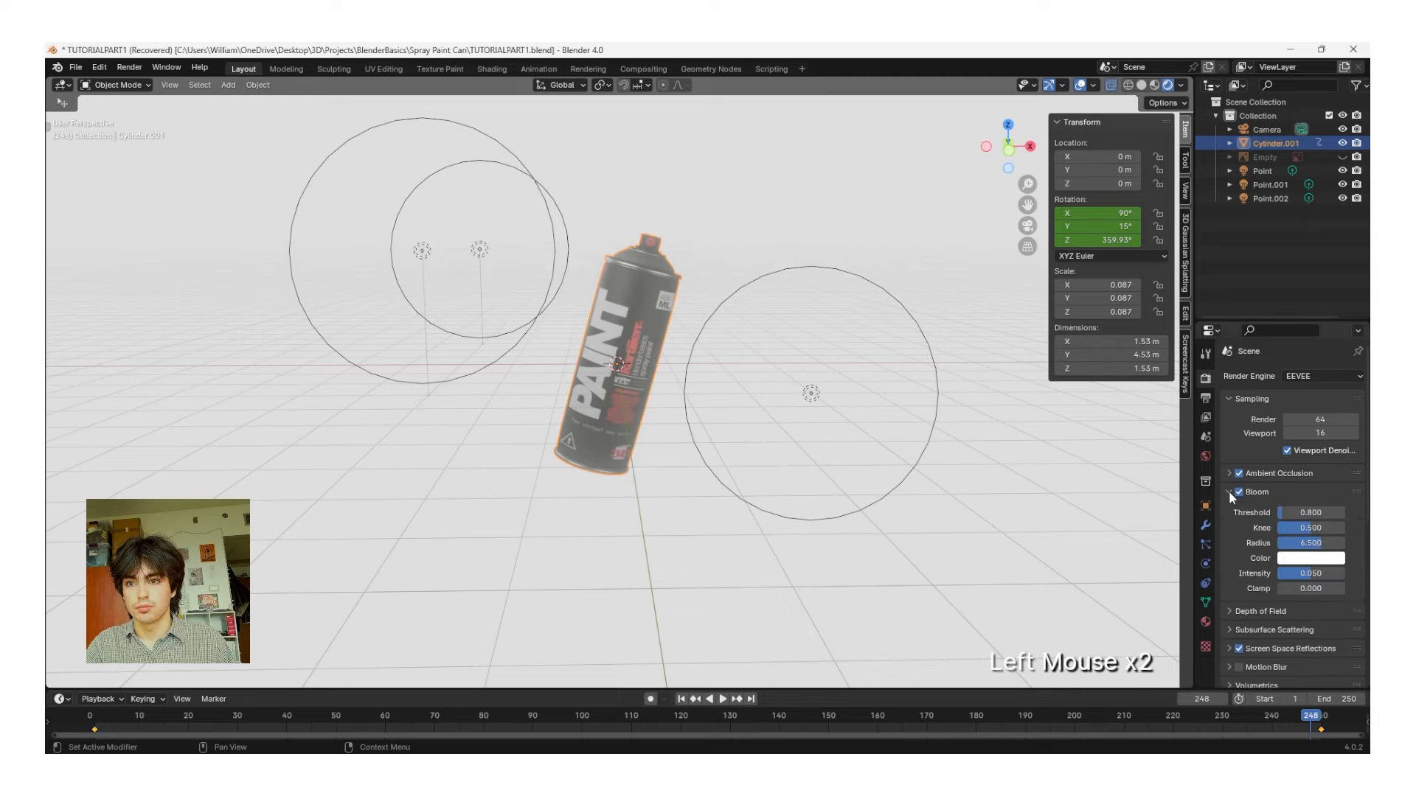
left_click(1286, 510)
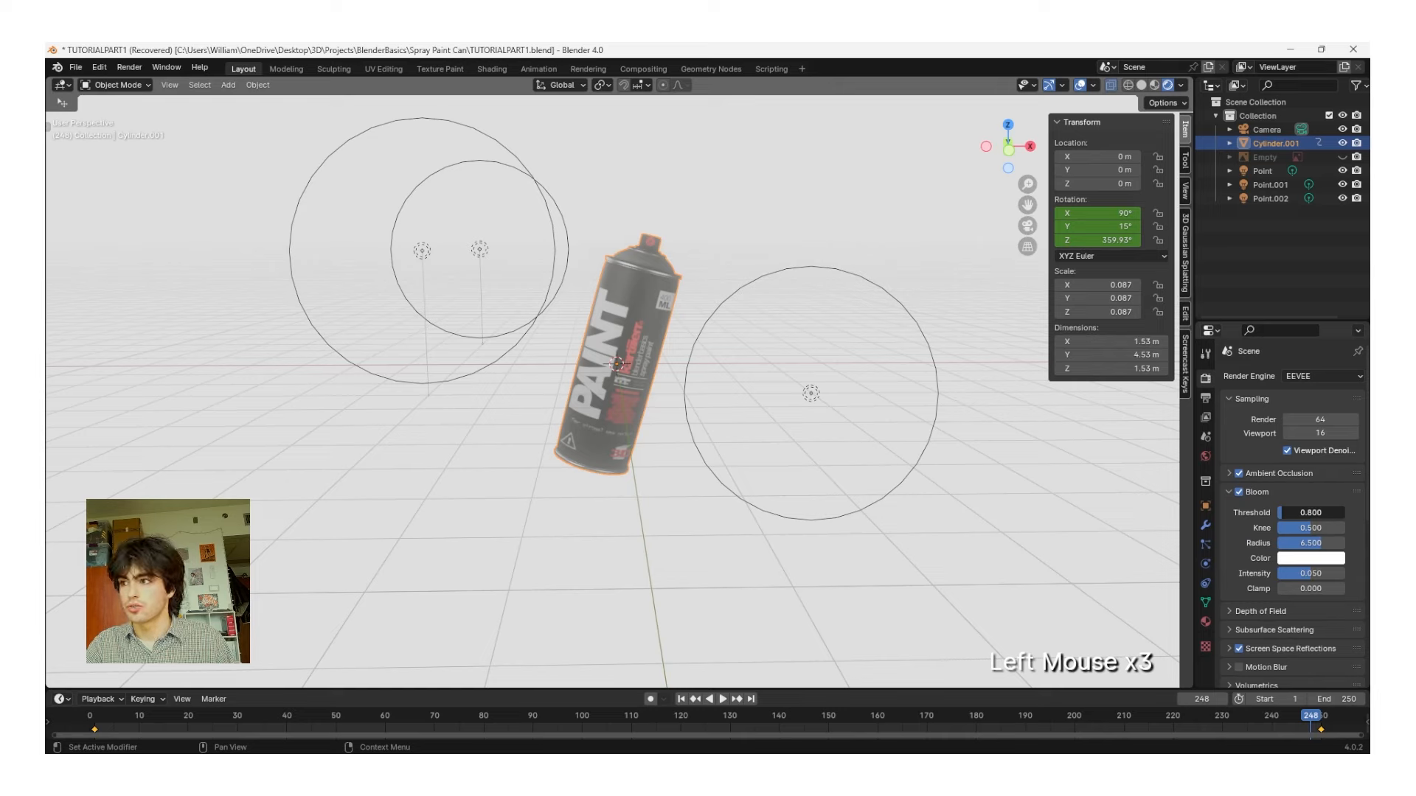
left_click_drag(1286, 510, 1316, 511)
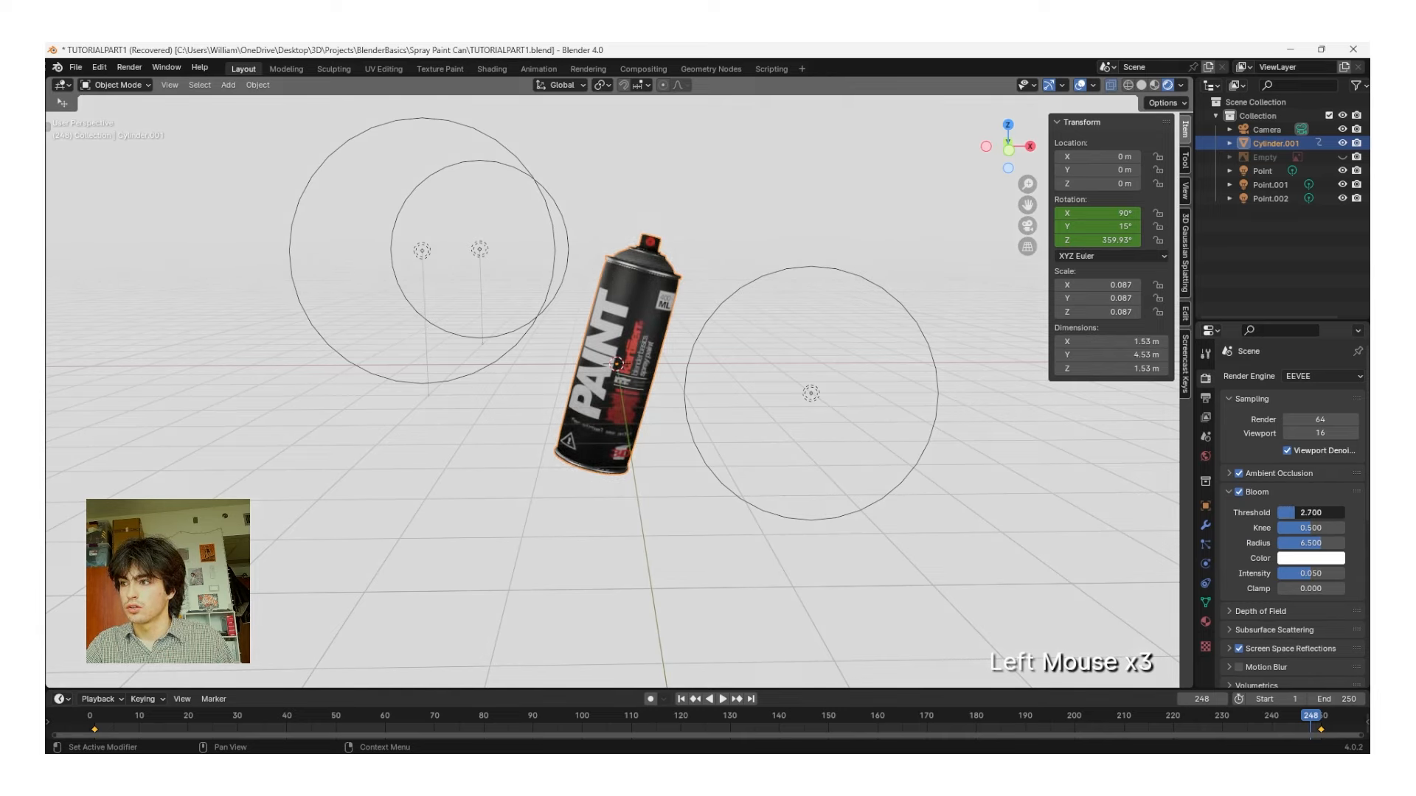
left_click(789, 410)
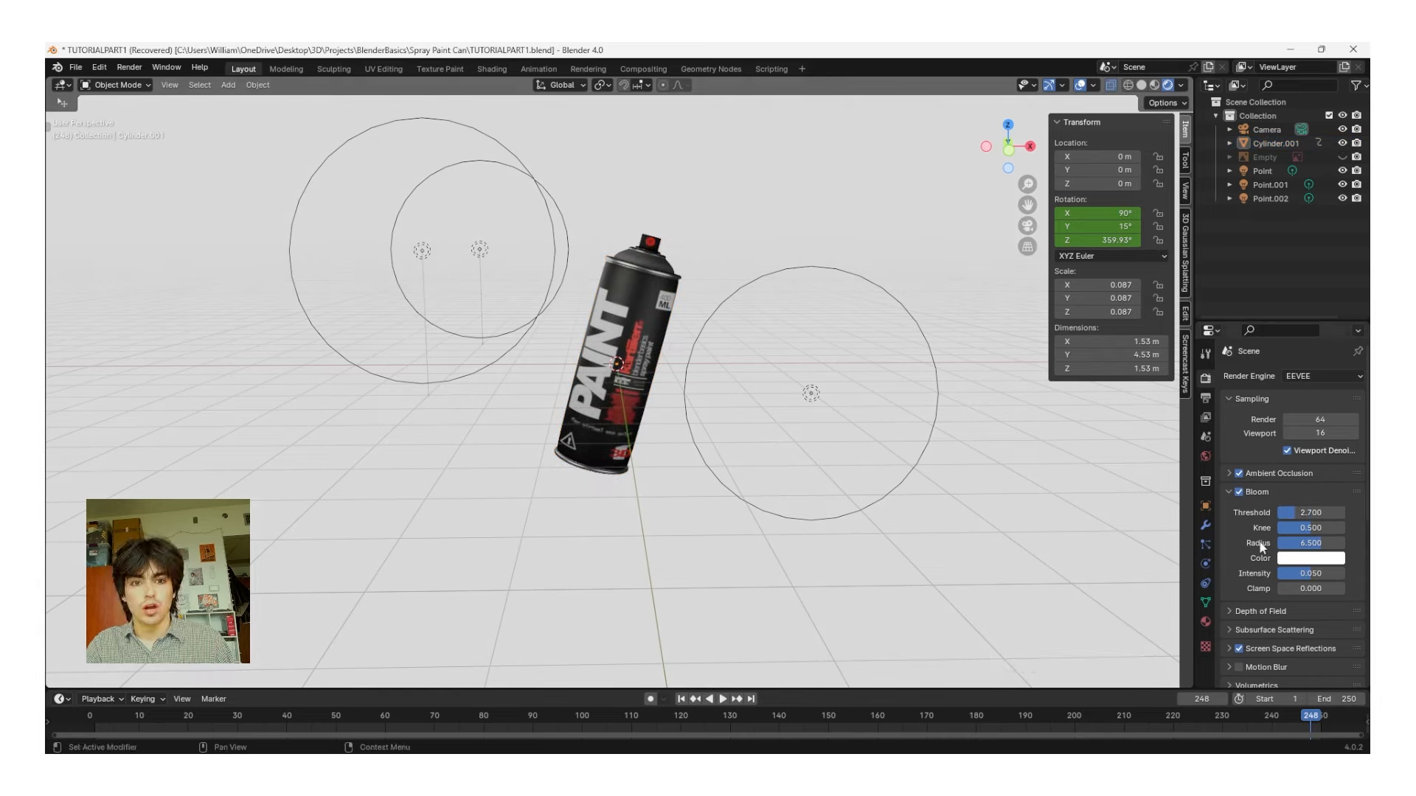
Step: Set the color management to the Standard view transform and Medium High Contrast look, with exposure 0.384 and gamma 0.866
scroll(1259, 542, "down", 5)
scroll(1255, 598, "up", 1)
scroll(1257, 594, "down", 3)
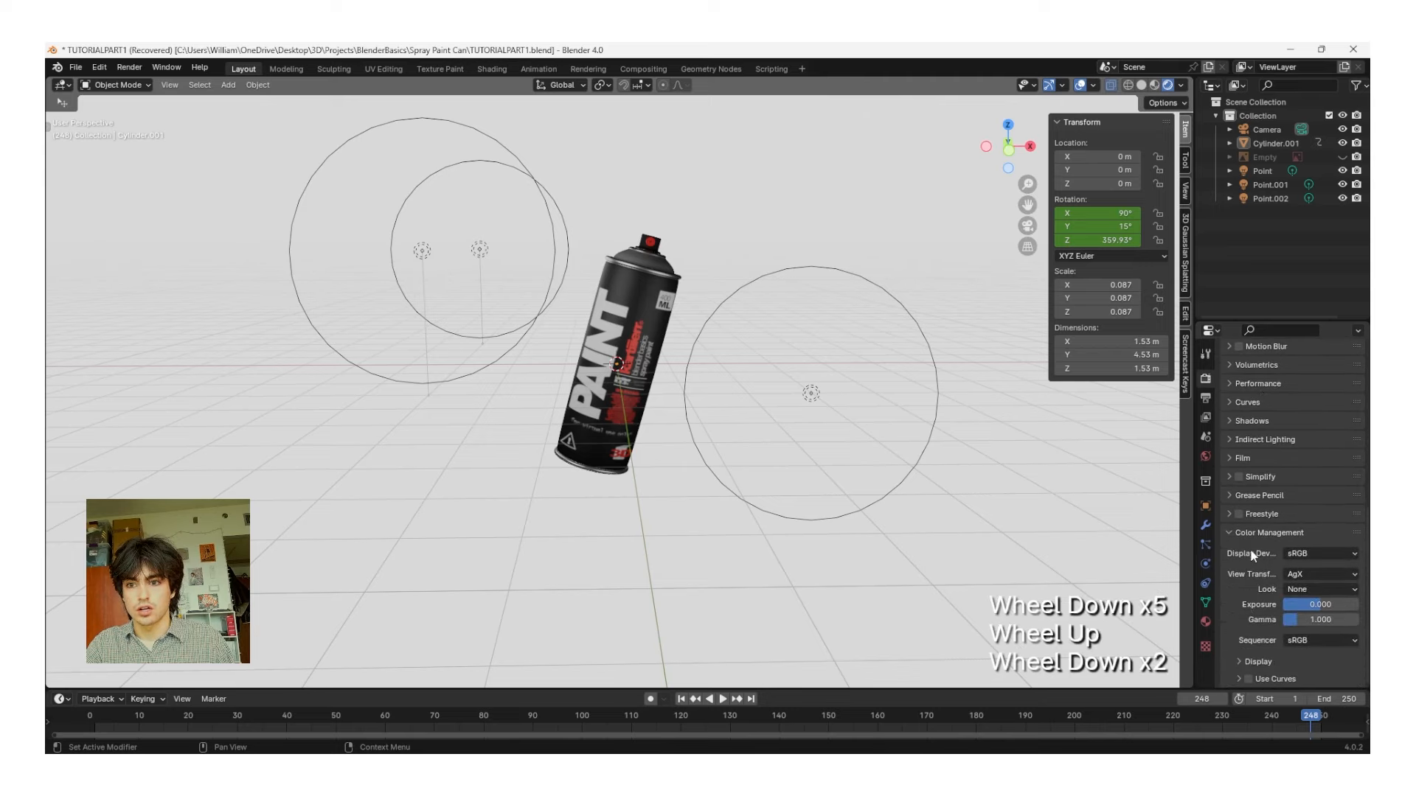
left_click(1313, 573)
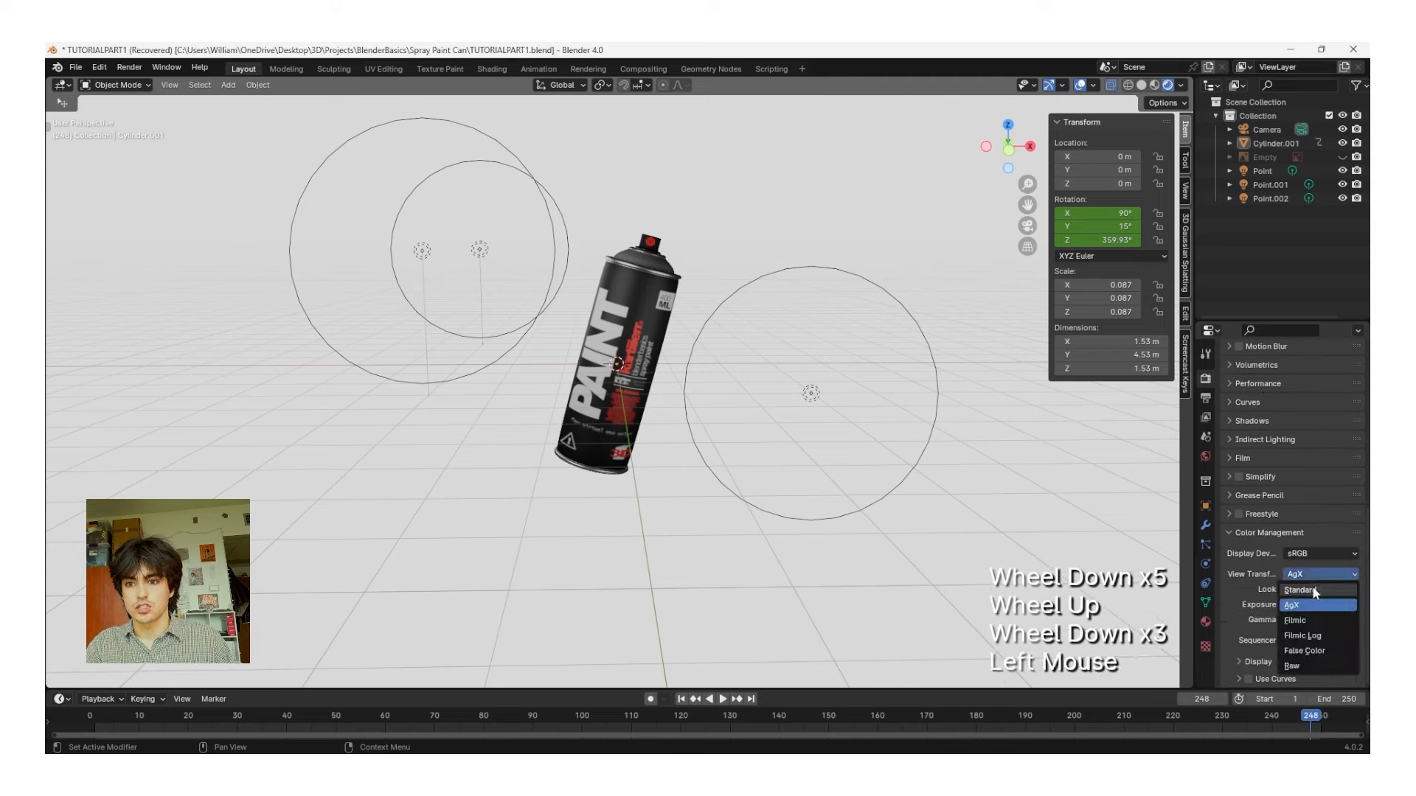
left_click(1313, 589)
left_click(1311, 588)
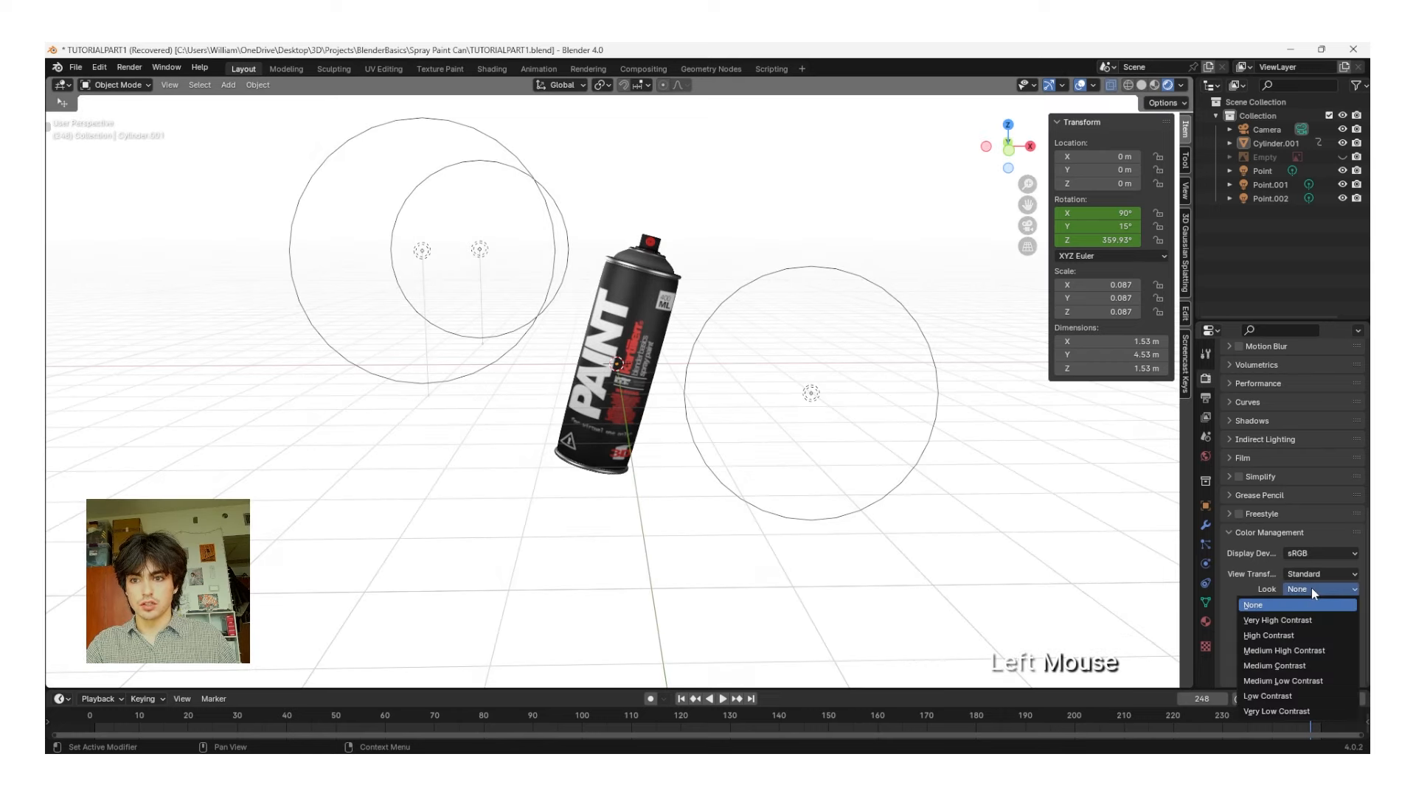
left_click(1299, 650)
mouse_move(1314, 605)
left_mouse_down()
mouse_move(1287, 604)
mouse_move(1308, 618)
left_mouse_up()
key("ctrl+z")
Step: Switch the render engine to Cycles with GPU Compute as the device
left_click(1324, 375)
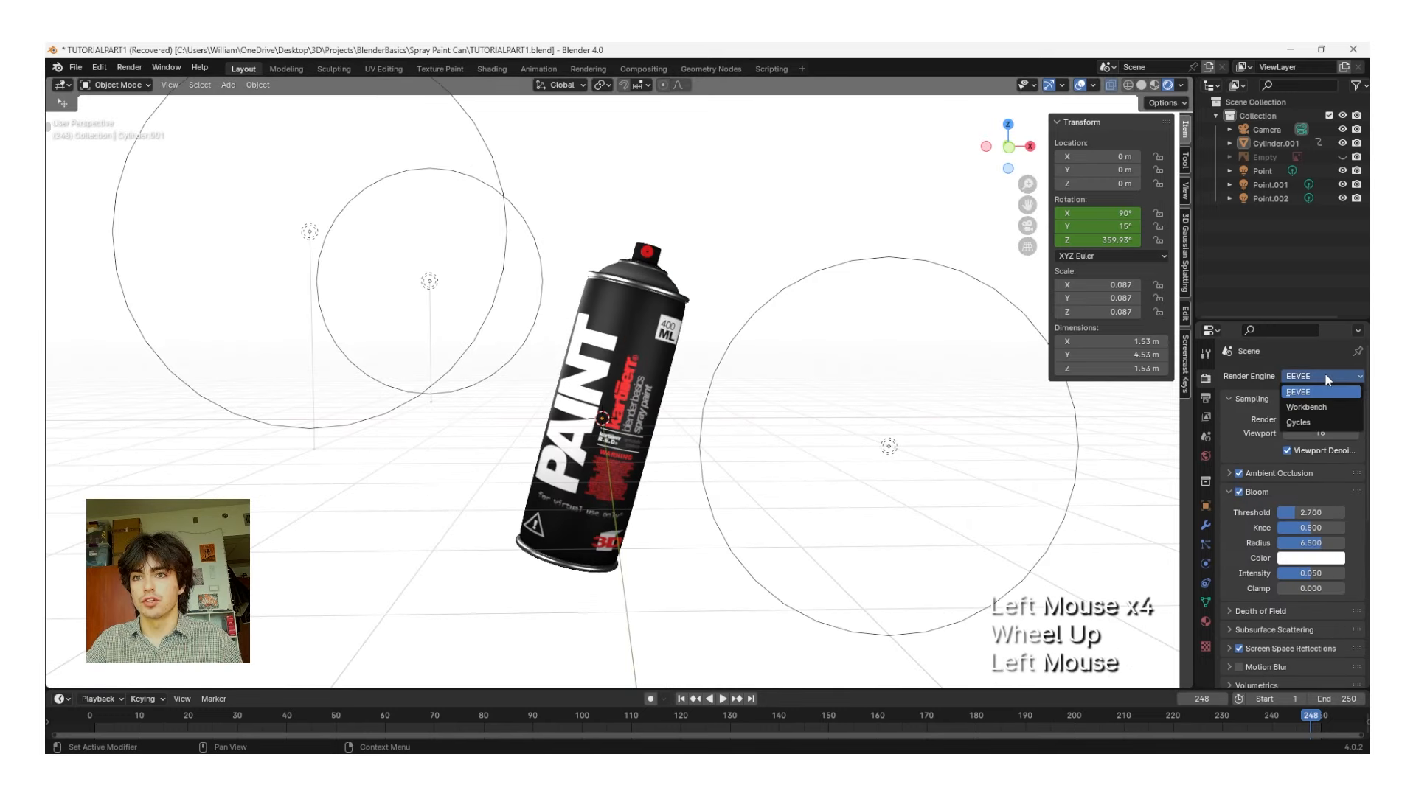
left_click(1317, 419)
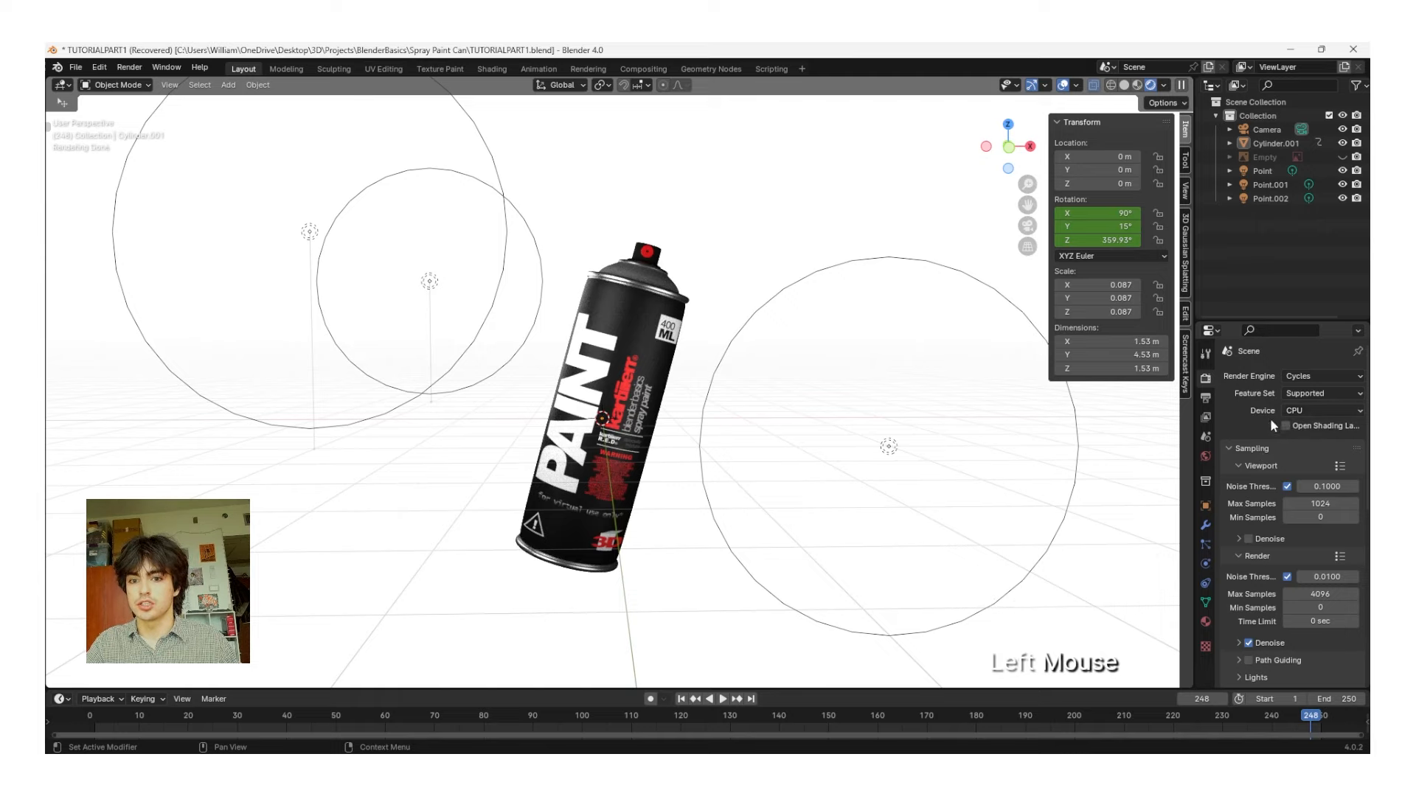
left_click(1298, 411)
left_click(1301, 435)
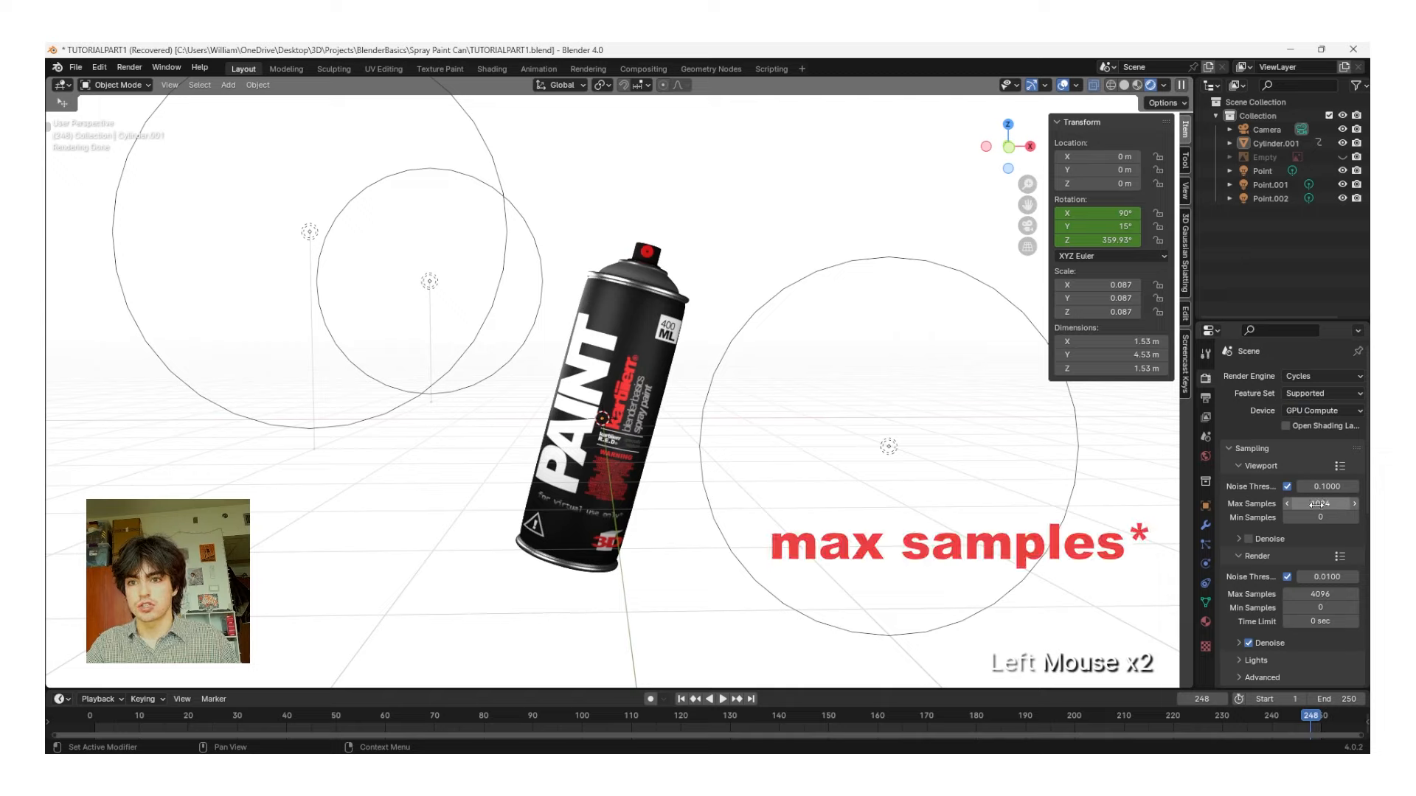
Step: Set the Cycles render samples to 100 and turn off the render noise threshold and denoising
left_click(1309, 595)
type("100")
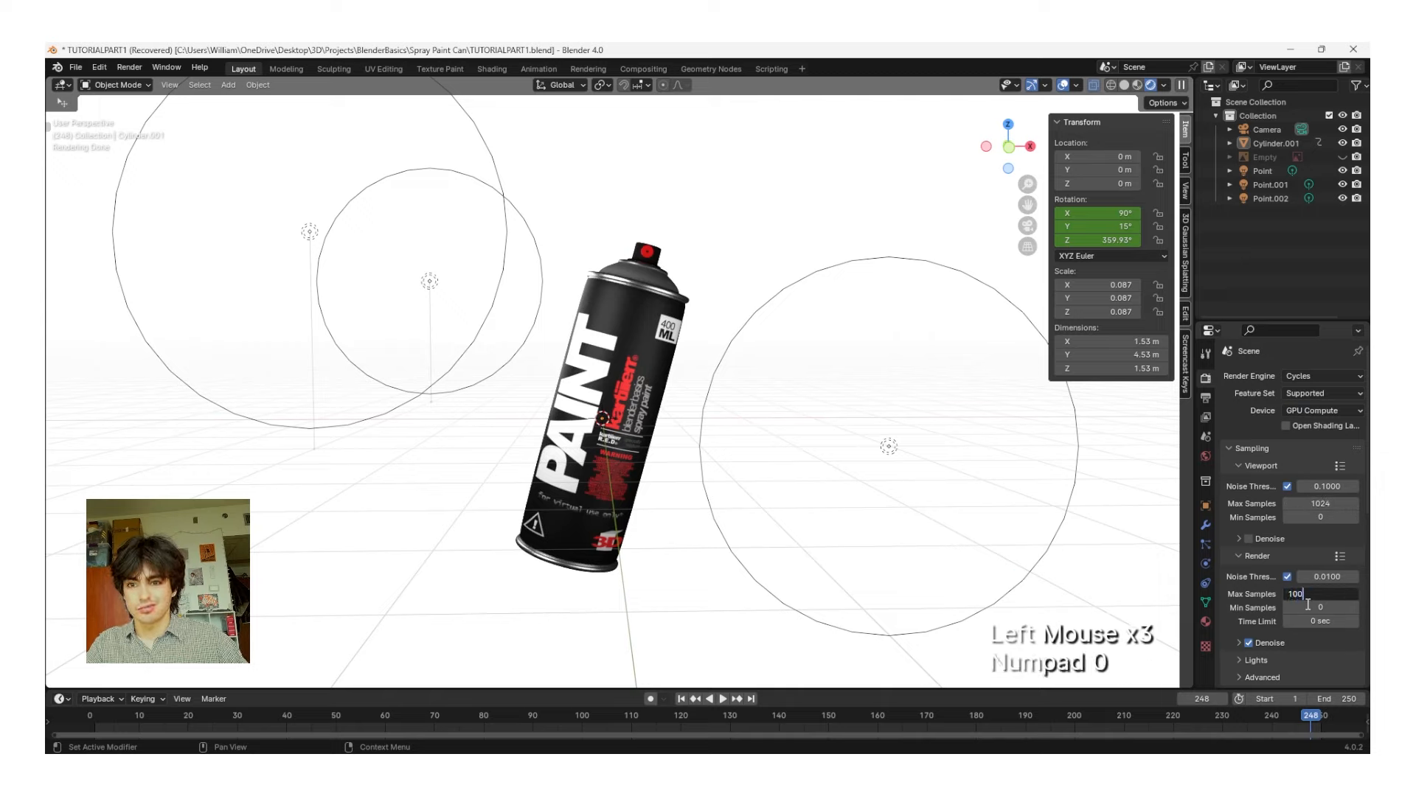
key("Return")
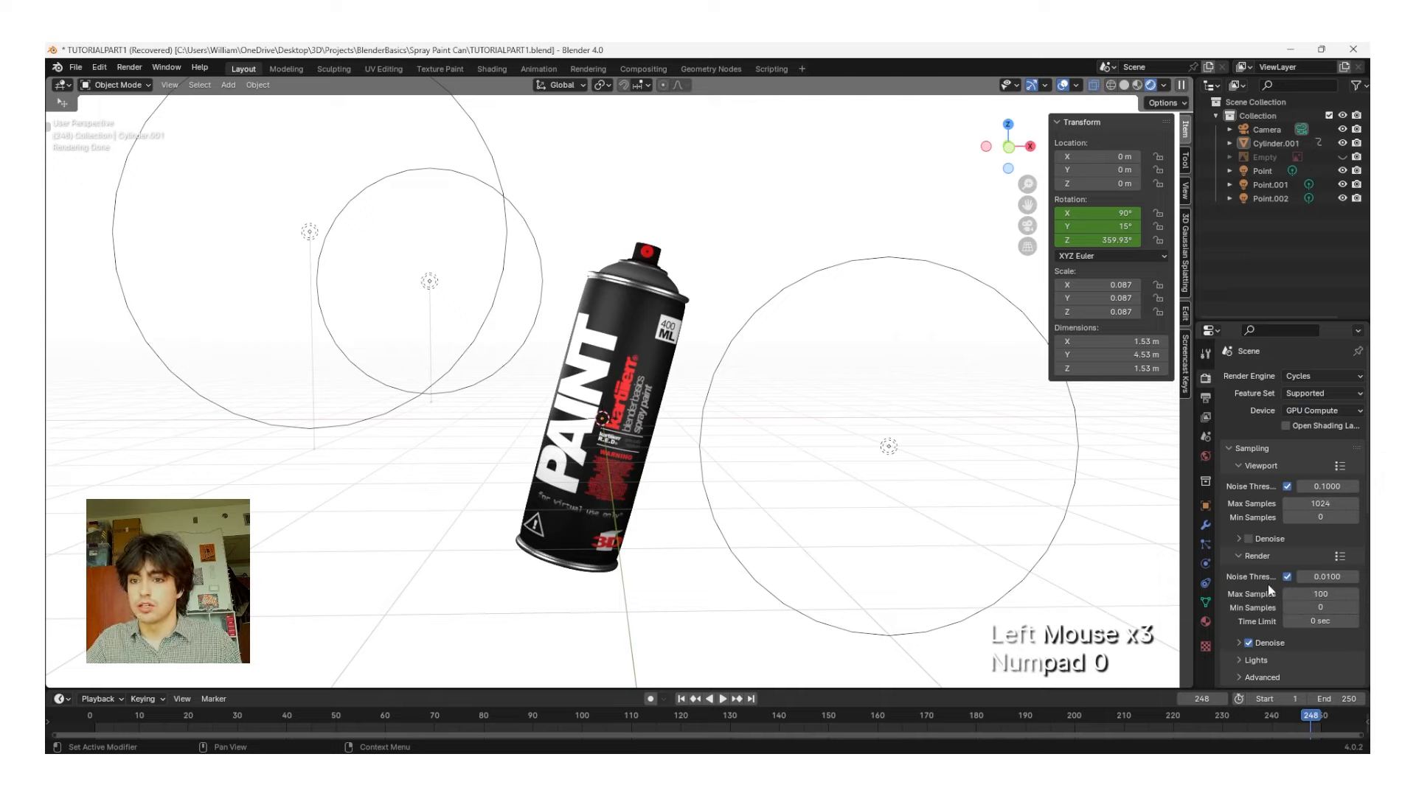
left_click(1286, 577)
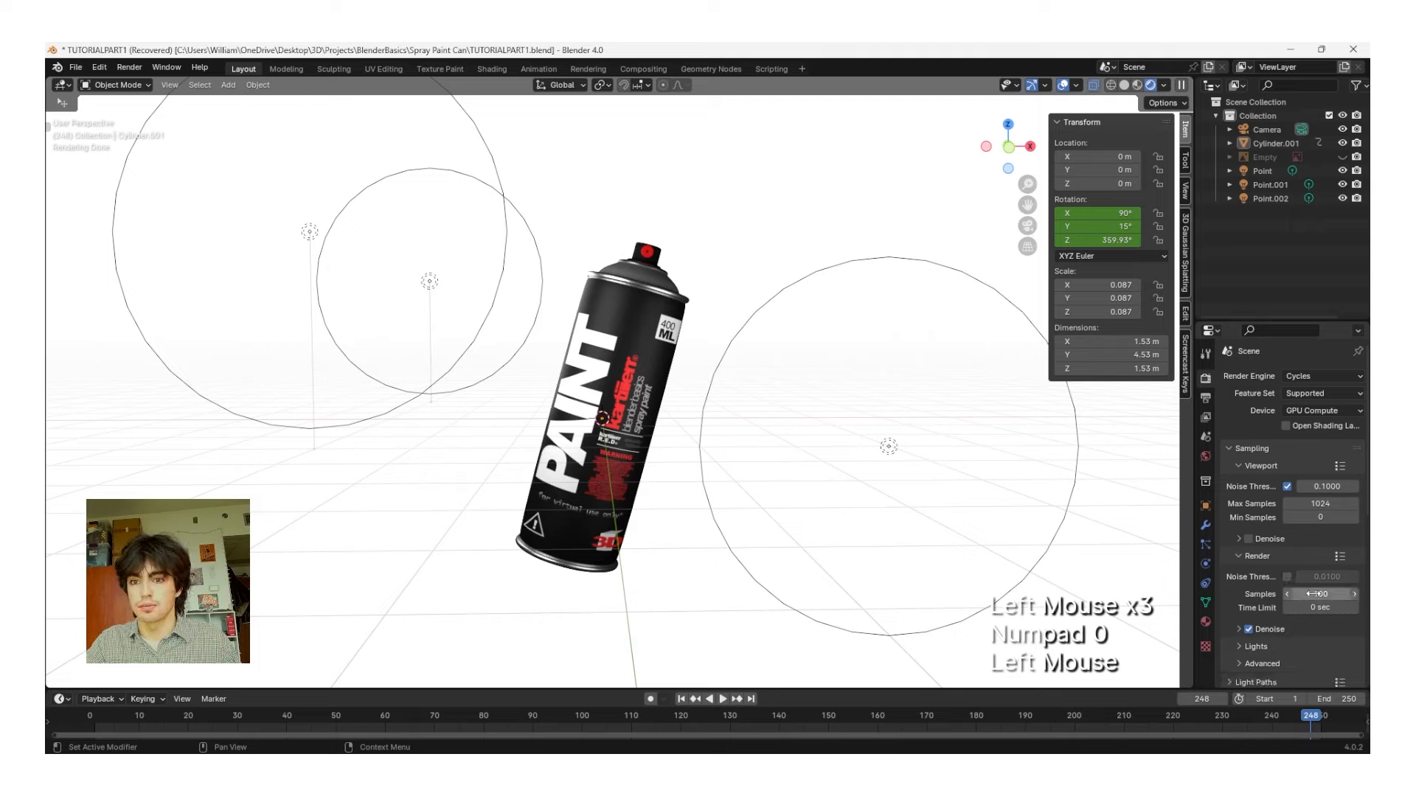
left_click(1249, 630)
Step: Set the render output path to the Spray Paint Can folder with the file name SPRAYPAINTOUTPUT
scroll(1251, 636, "down", 6)
scroll(1251, 636, "up", 2)
scroll(1250, 636, "down", 6)
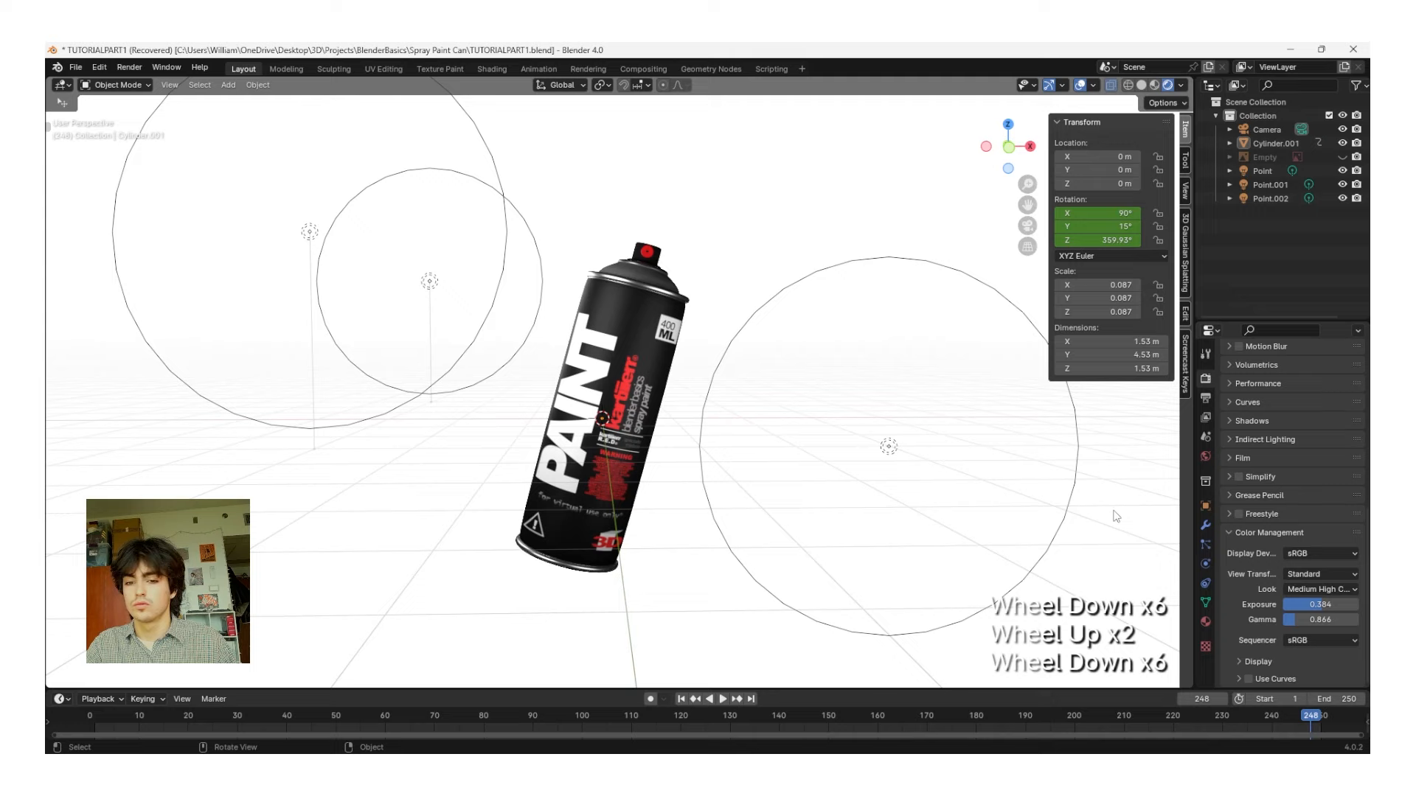
left_click(1205, 399)
scroll(1245, 392, "up", 6)
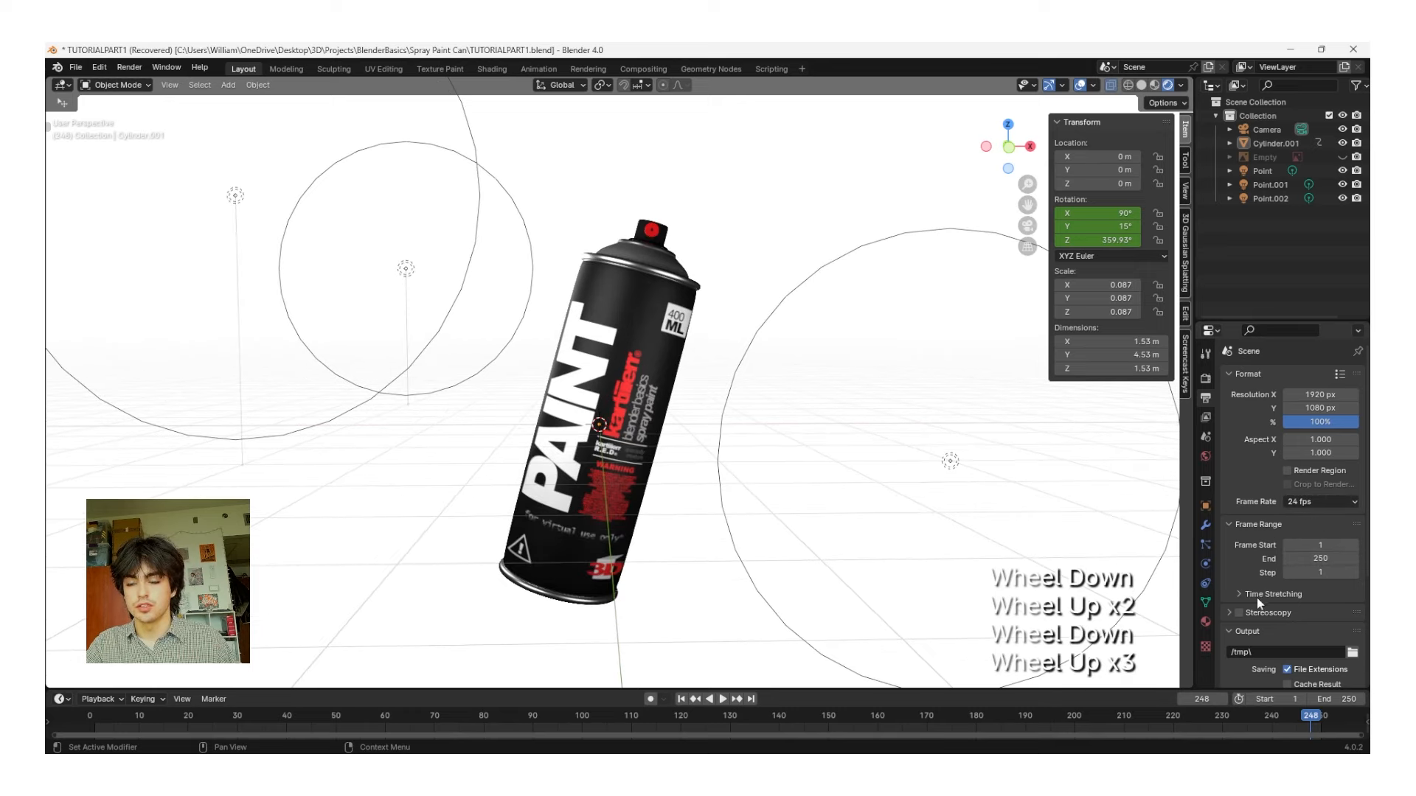
scroll(1257, 597, "up", 1)
scroll(1283, 531, "down", 5)
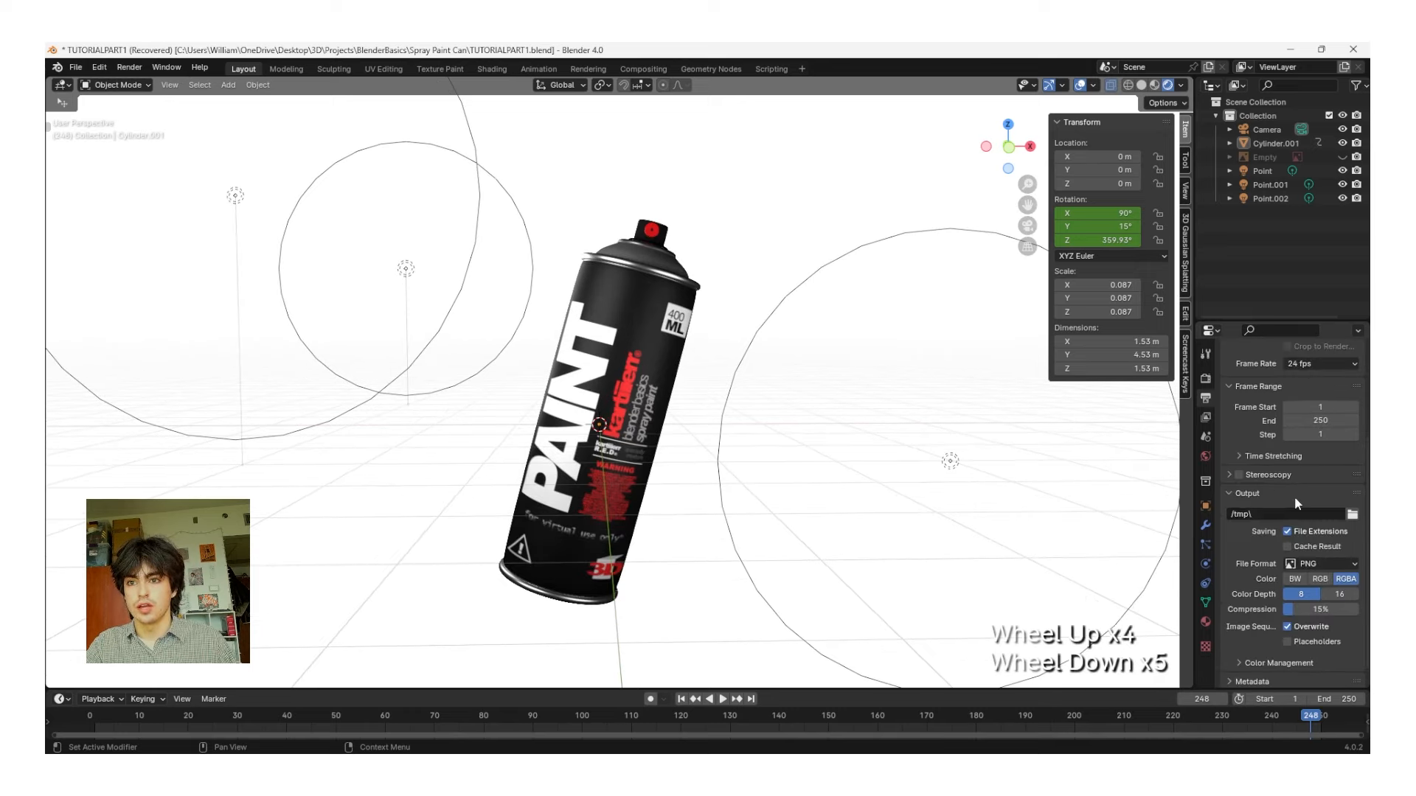
left_click(1352, 516)
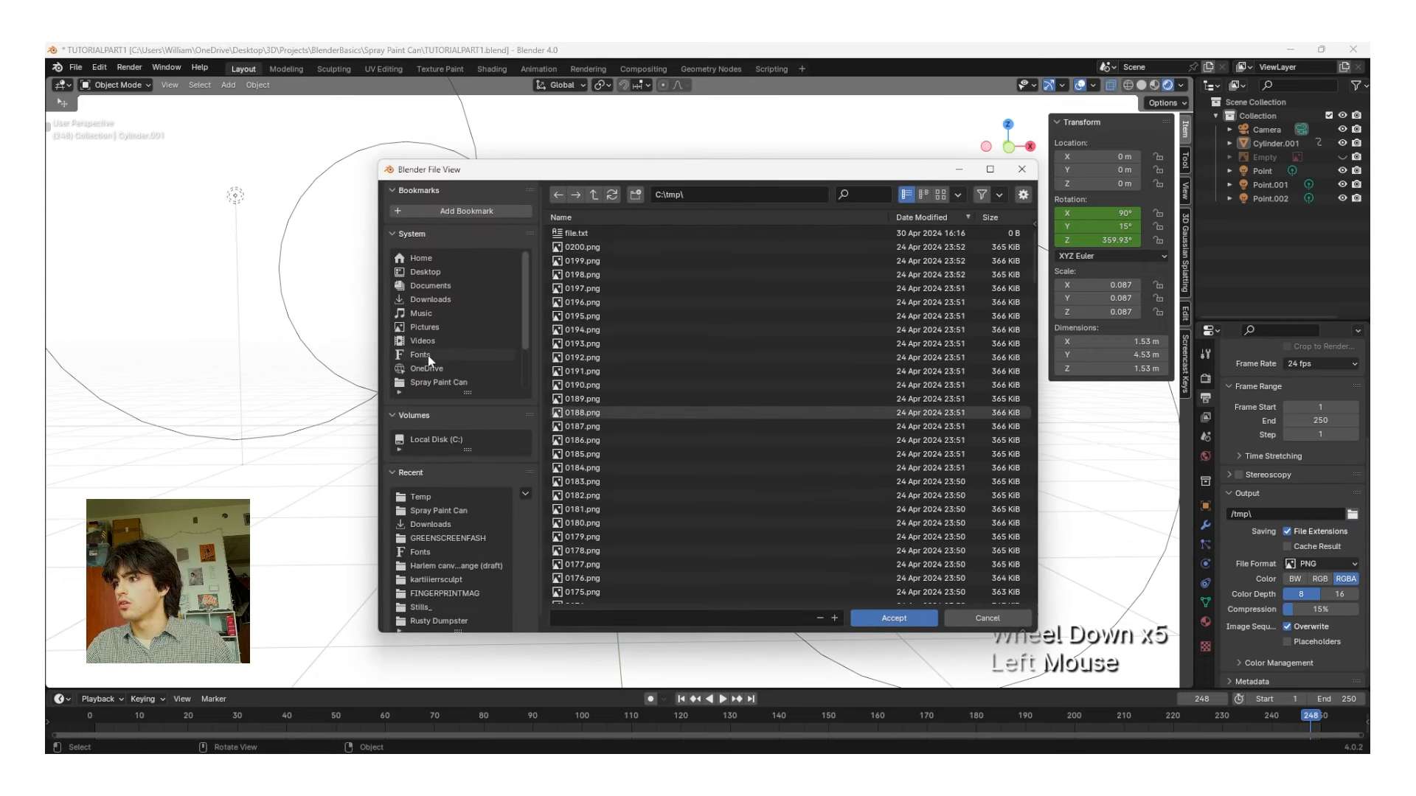
left_click(575, 618)
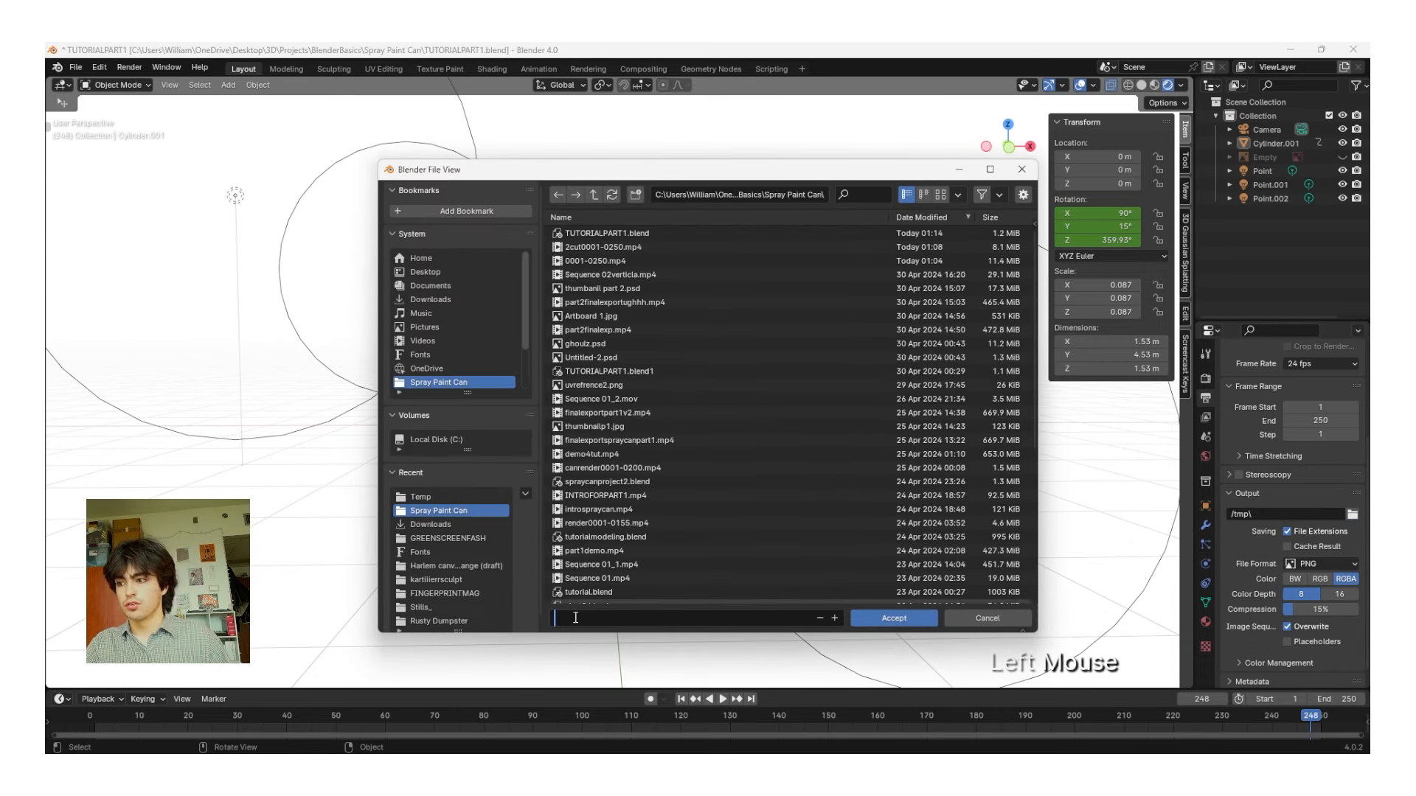
type("SPRAYPAINTOUTPUT")
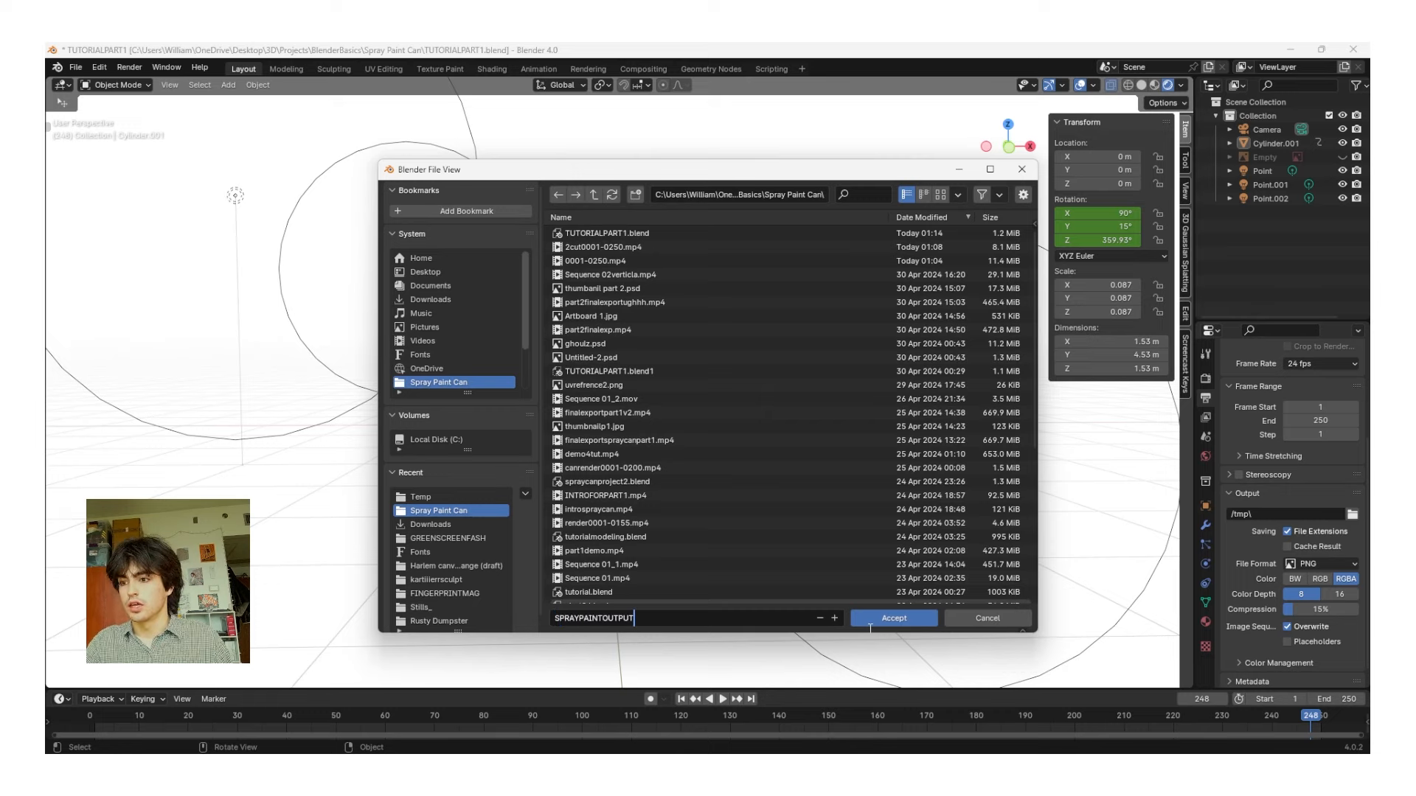
left_click(892, 618)
Step: Set the output file format to FFmpeg Video with MPEG-4 as the encoding container
left_click(1309, 563)
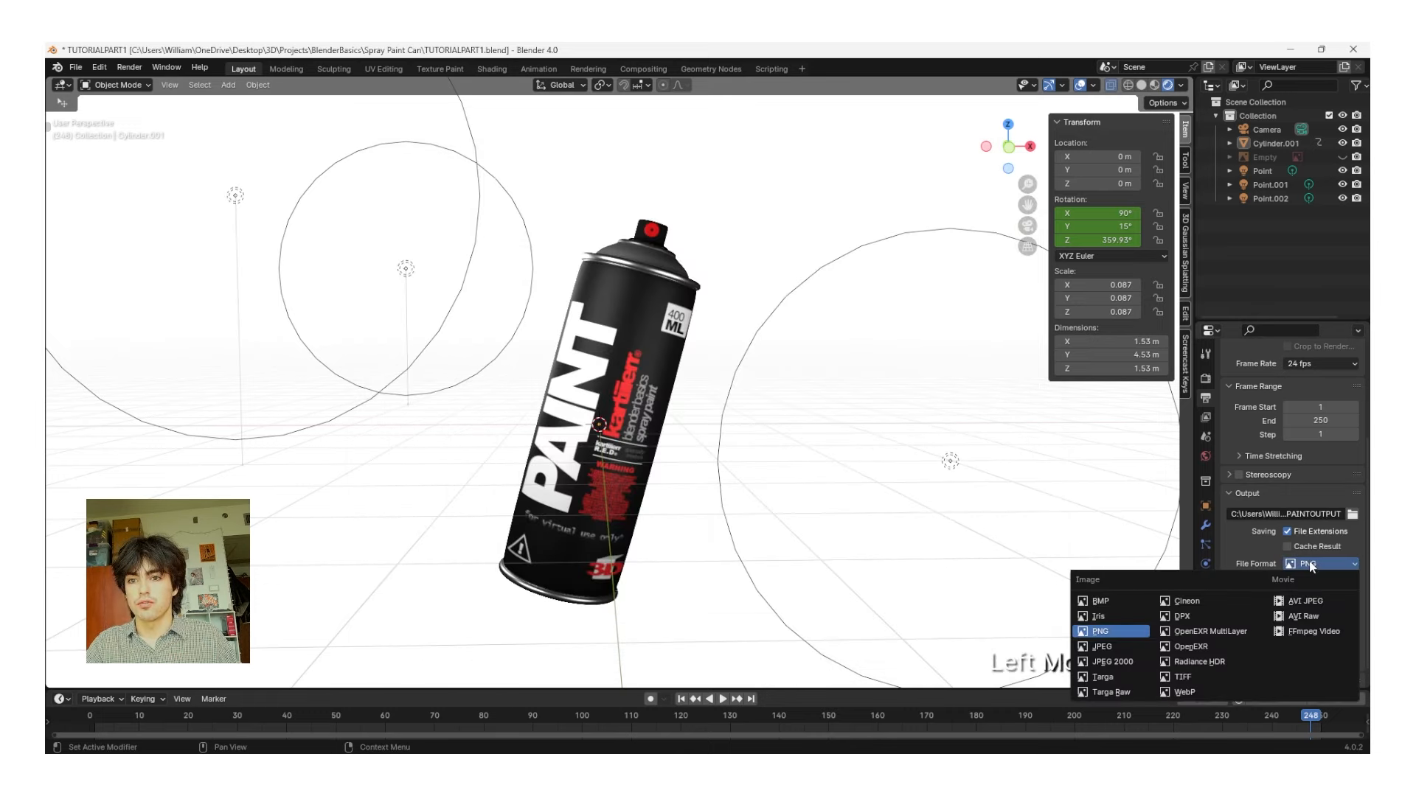
left_click(1302, 632)
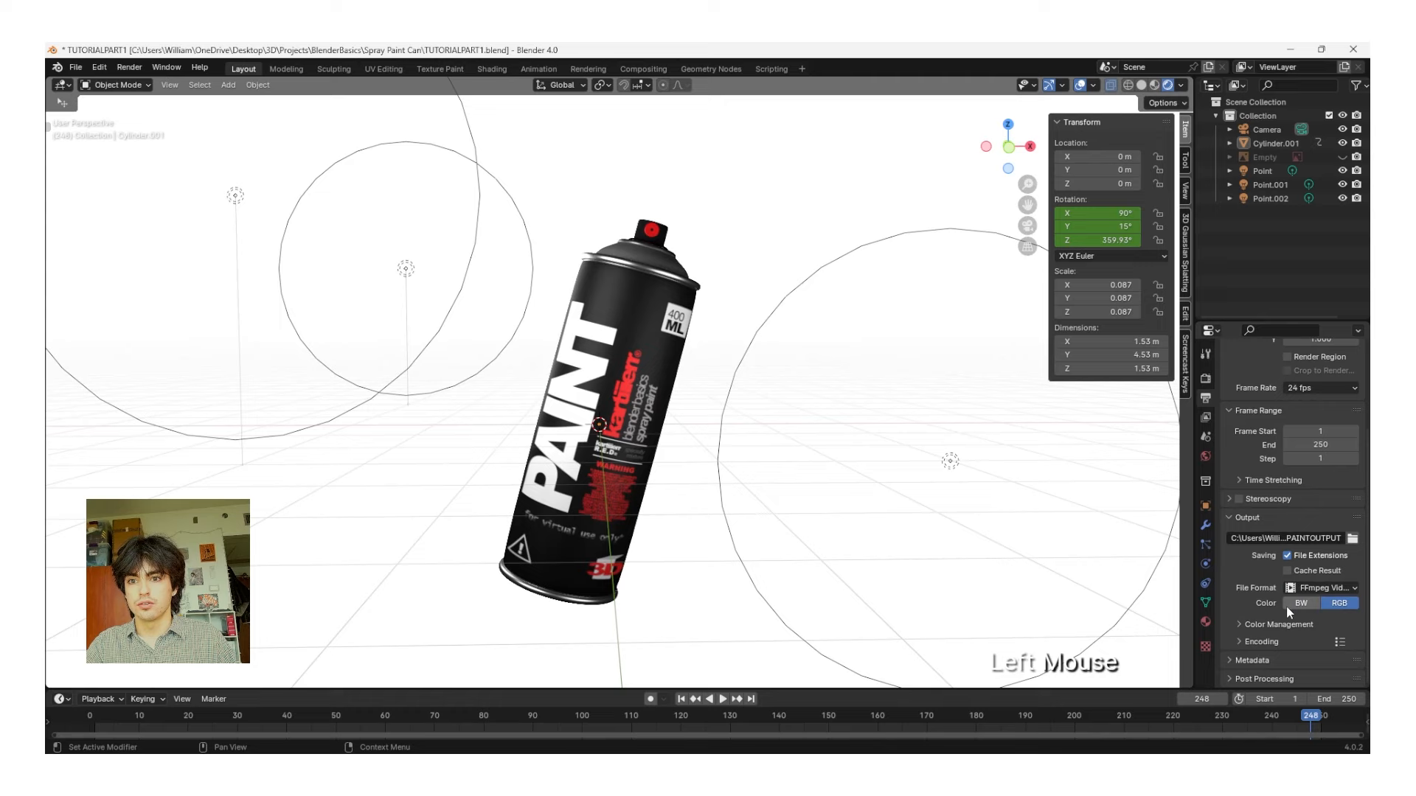
scroll(1246, 626, "down", 3)
left_click(1238, 642)
scroll(1245, 593, "down", 2)
left_click(1316, 580)
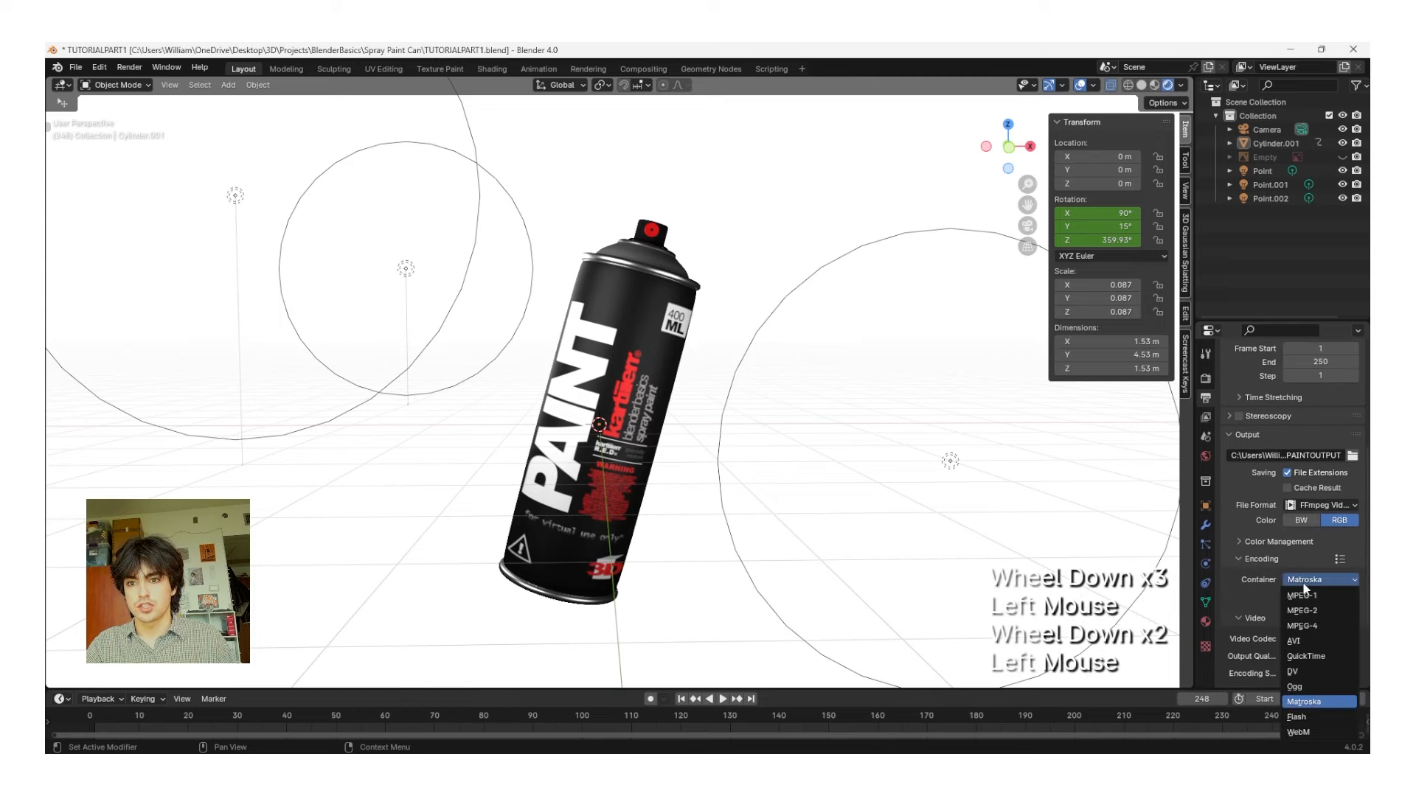
left_click(1303, 627)
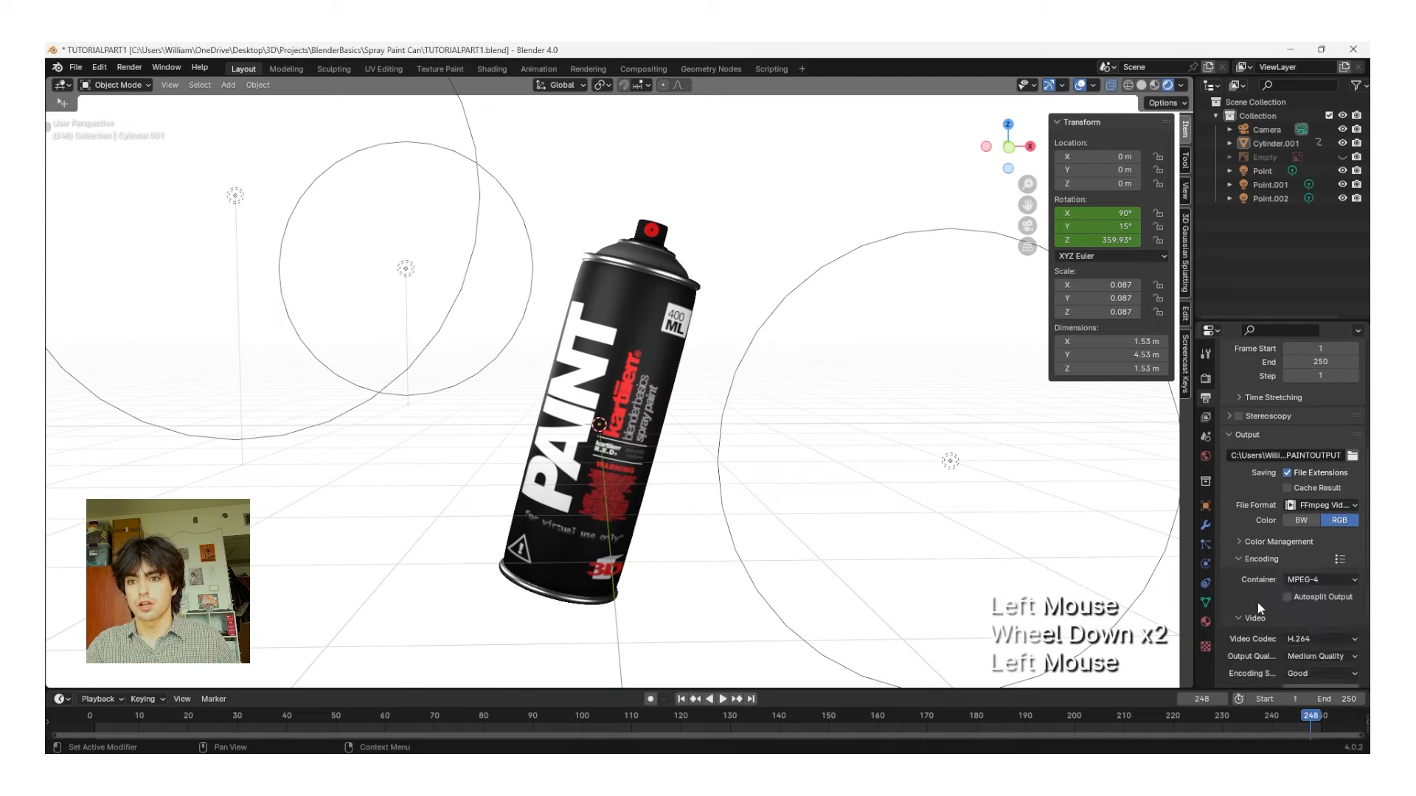
Step: Set the video encoding's output quality to Perceptually Lossless
scroll(1290, 572, "down", 4)
left_click(1321, 544)
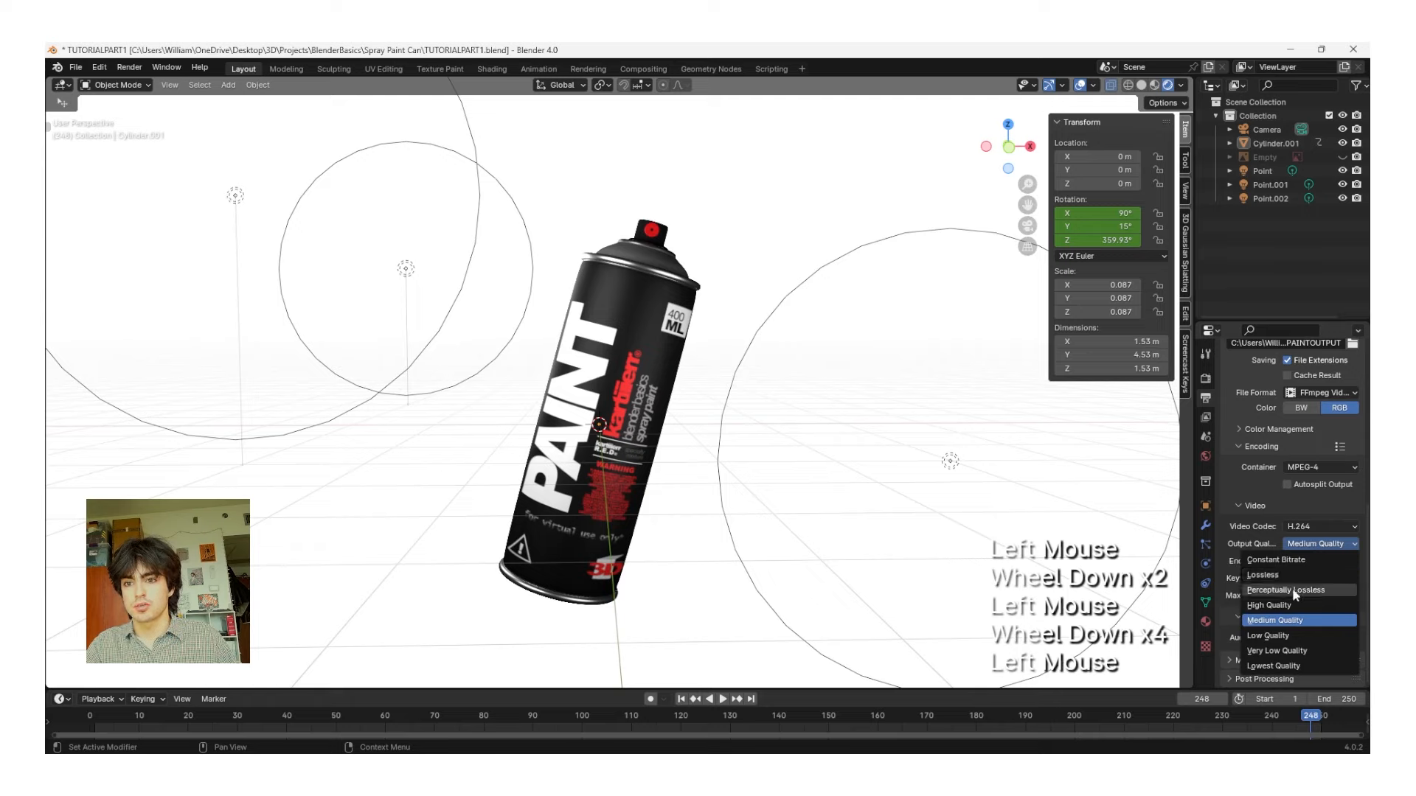
left_click(1292, 589)
scroll(1264, 562, "down", 5)
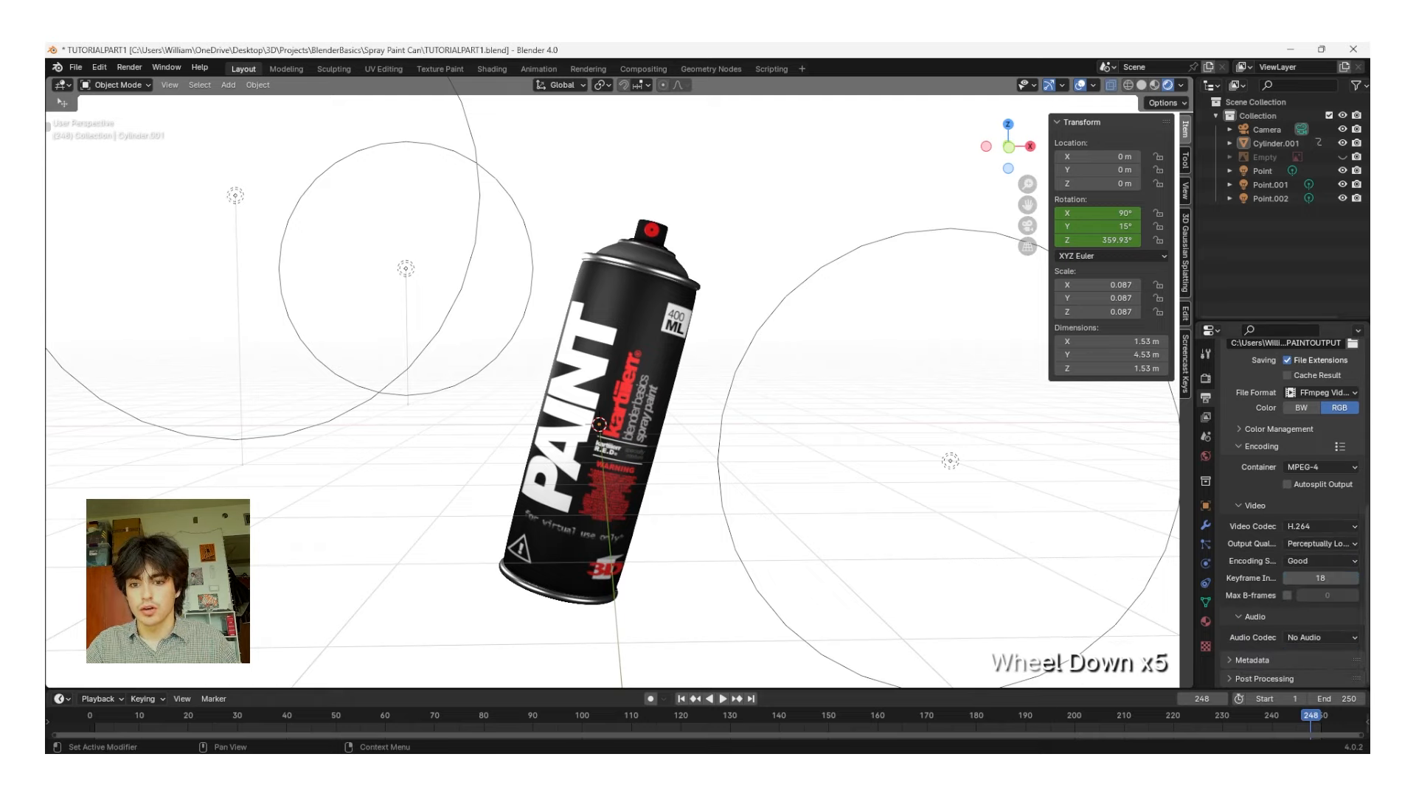
Step: Render the full spray can animation to the output file
left_click(136, 71)
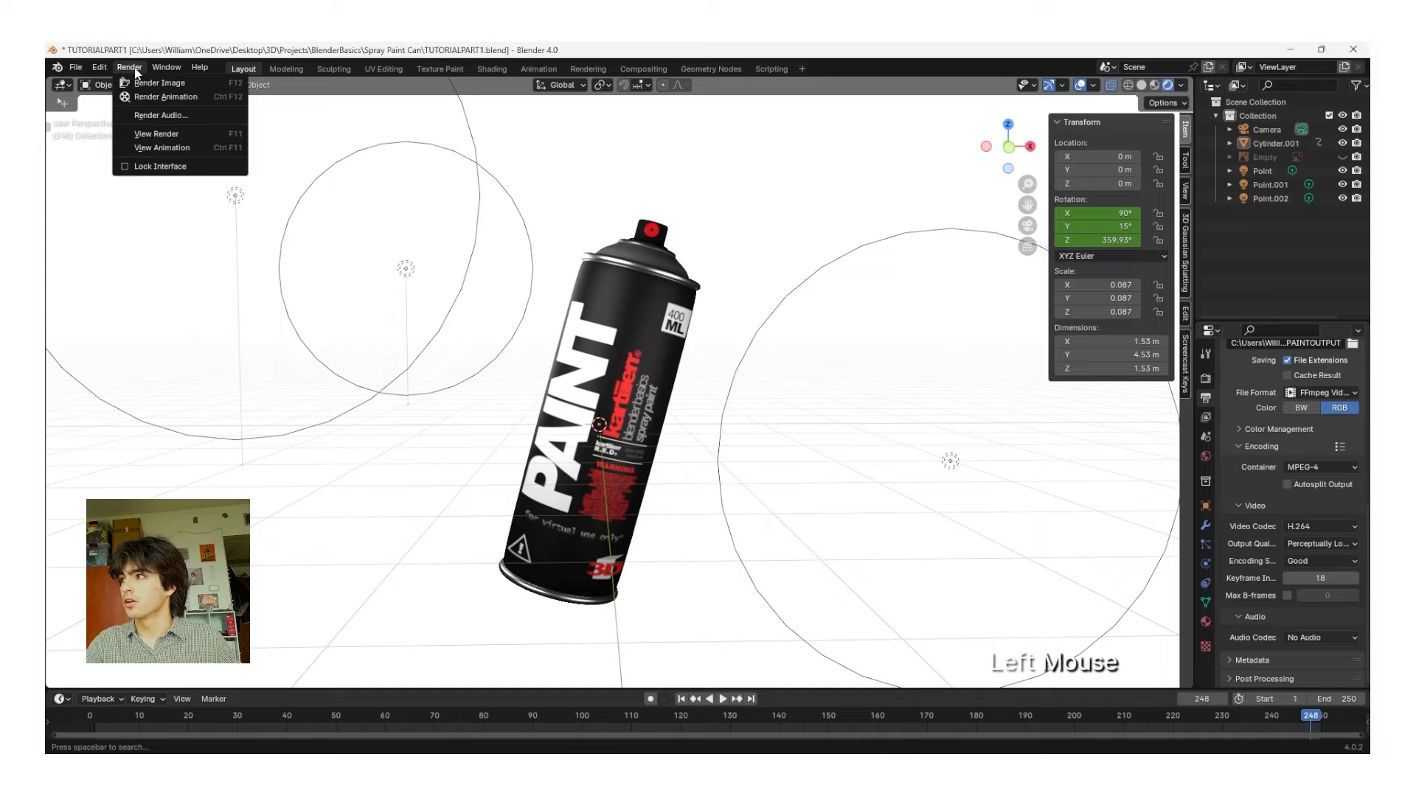
left_click(159, 97)
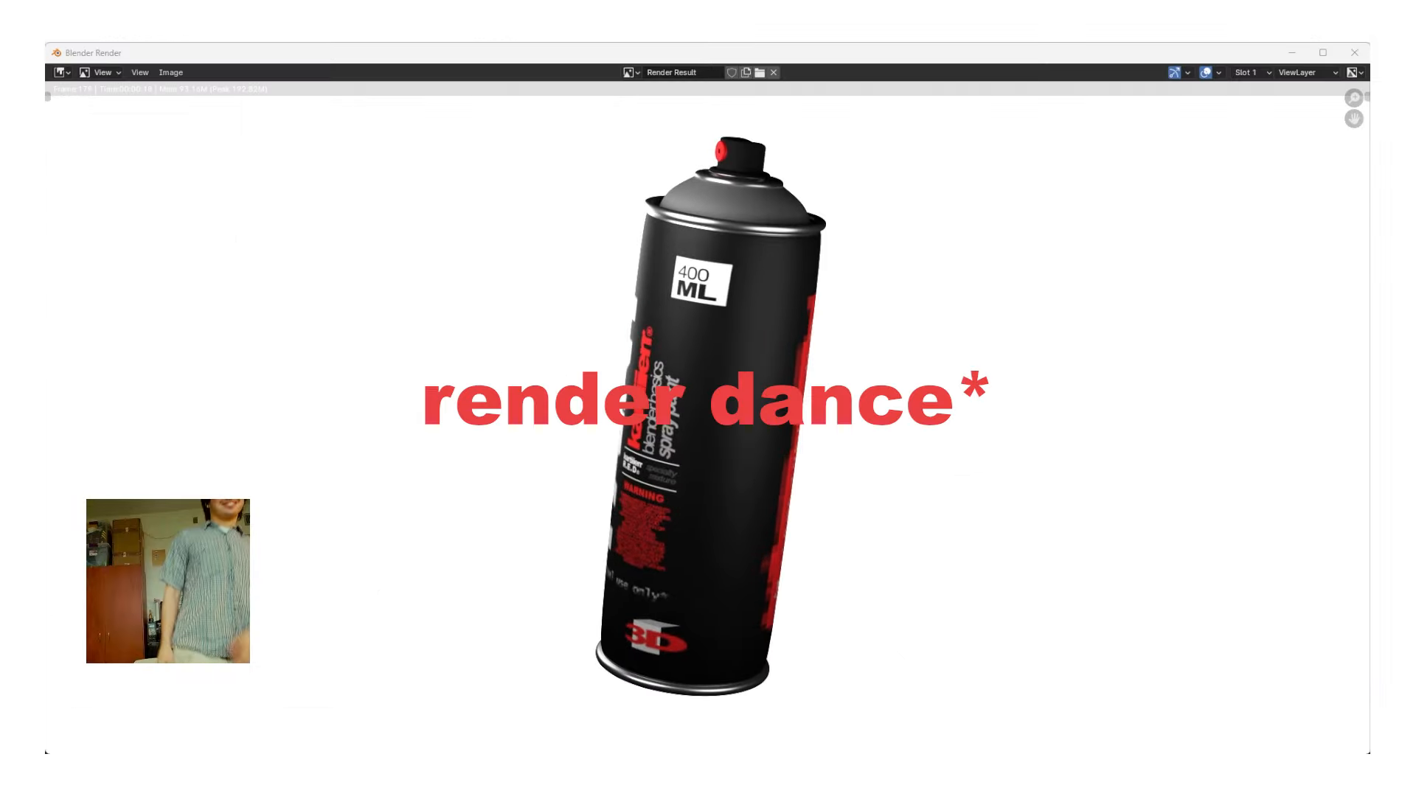